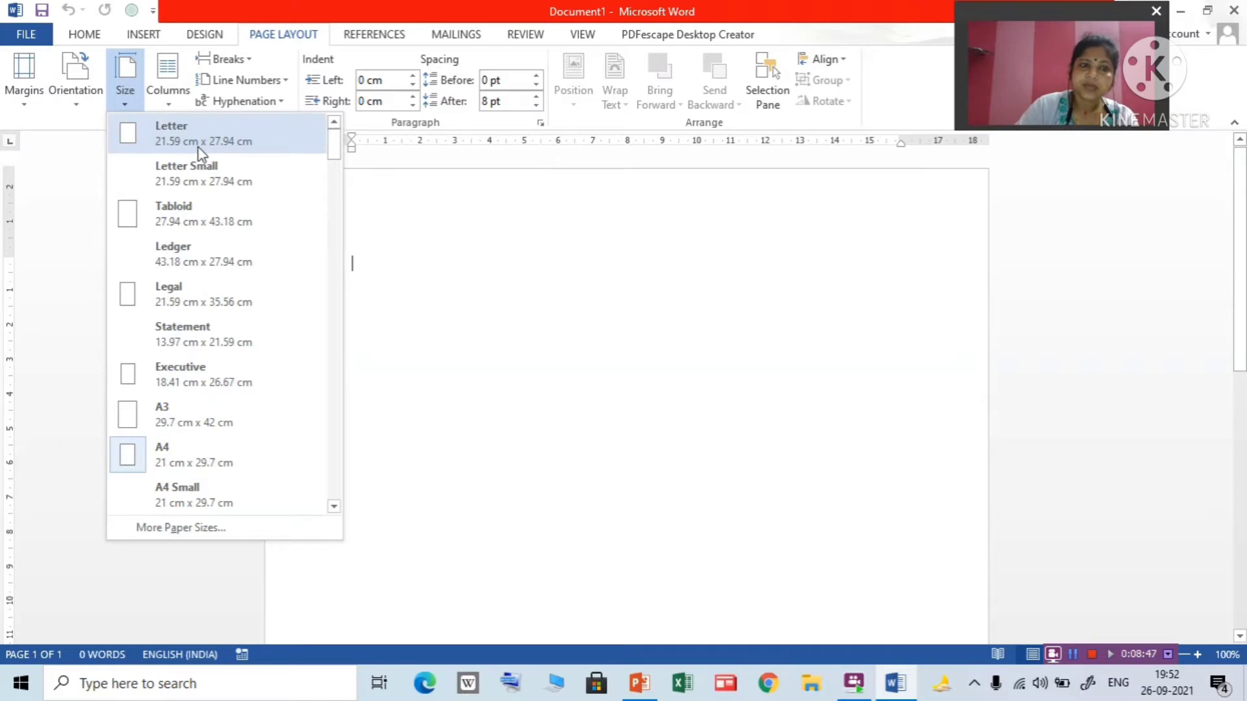
Change the document's paper size to A3 (29.7 cm x 42 cm)
key(Escape)
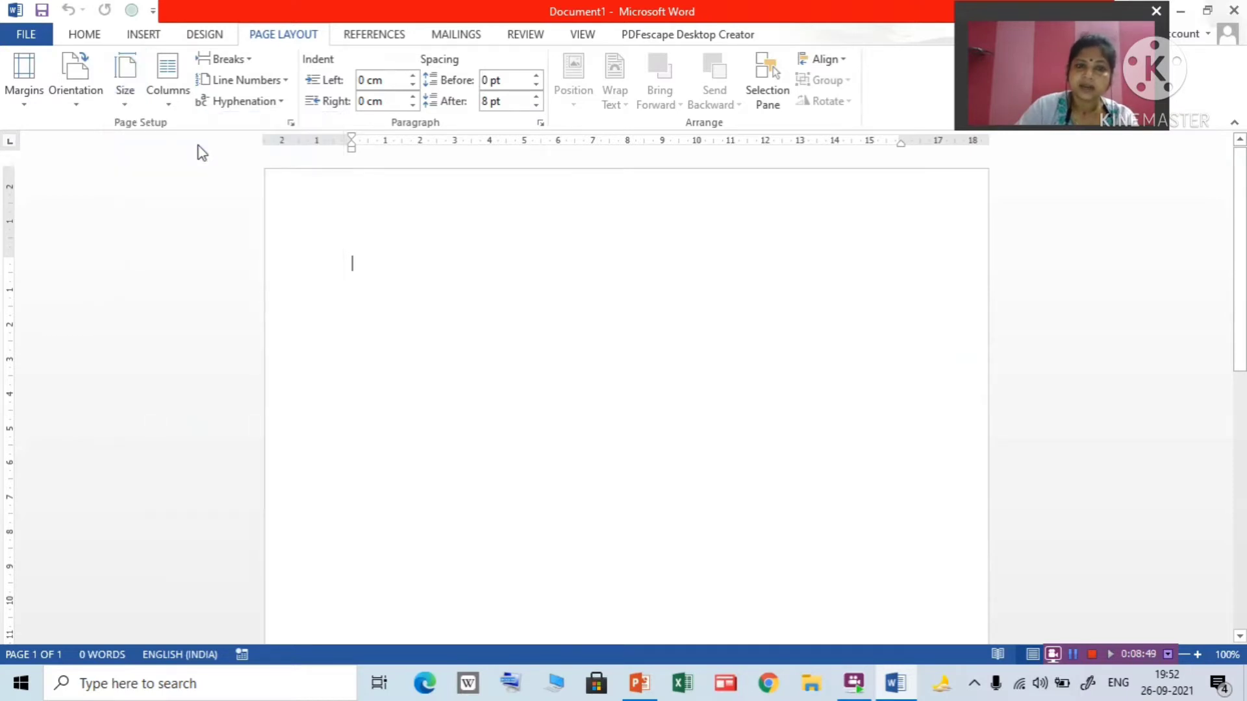
click(125, 100)
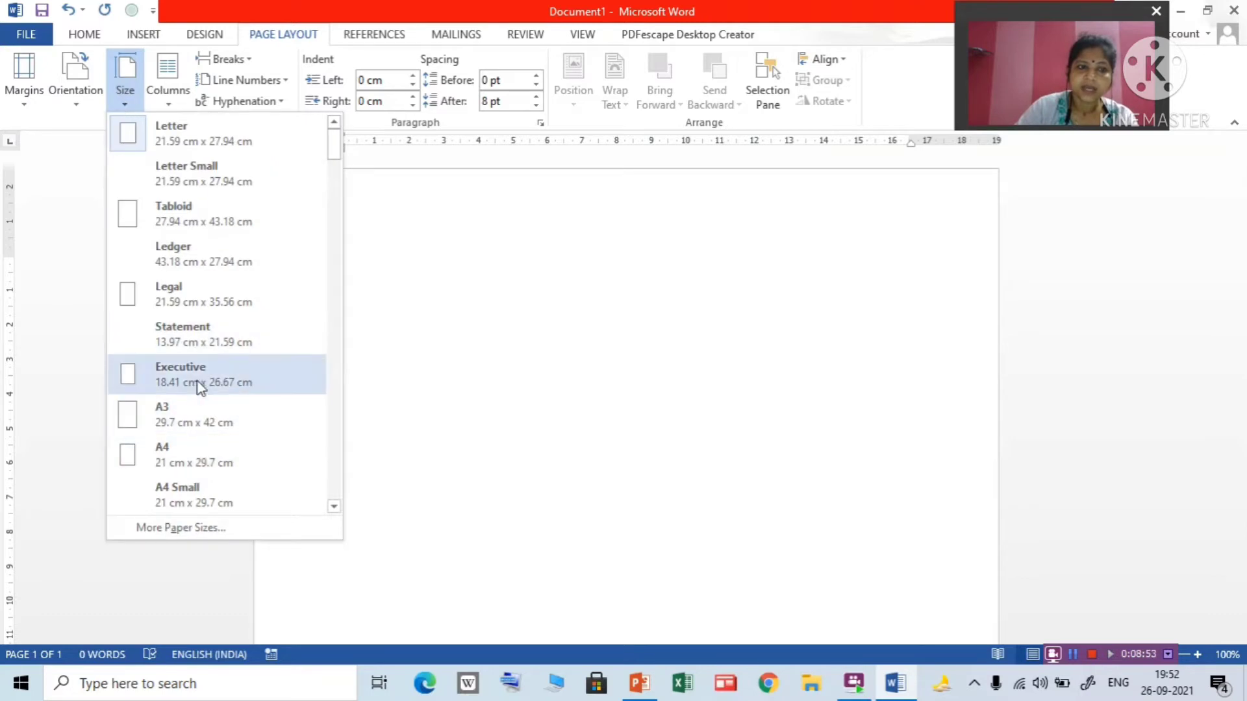
click(202, 421)
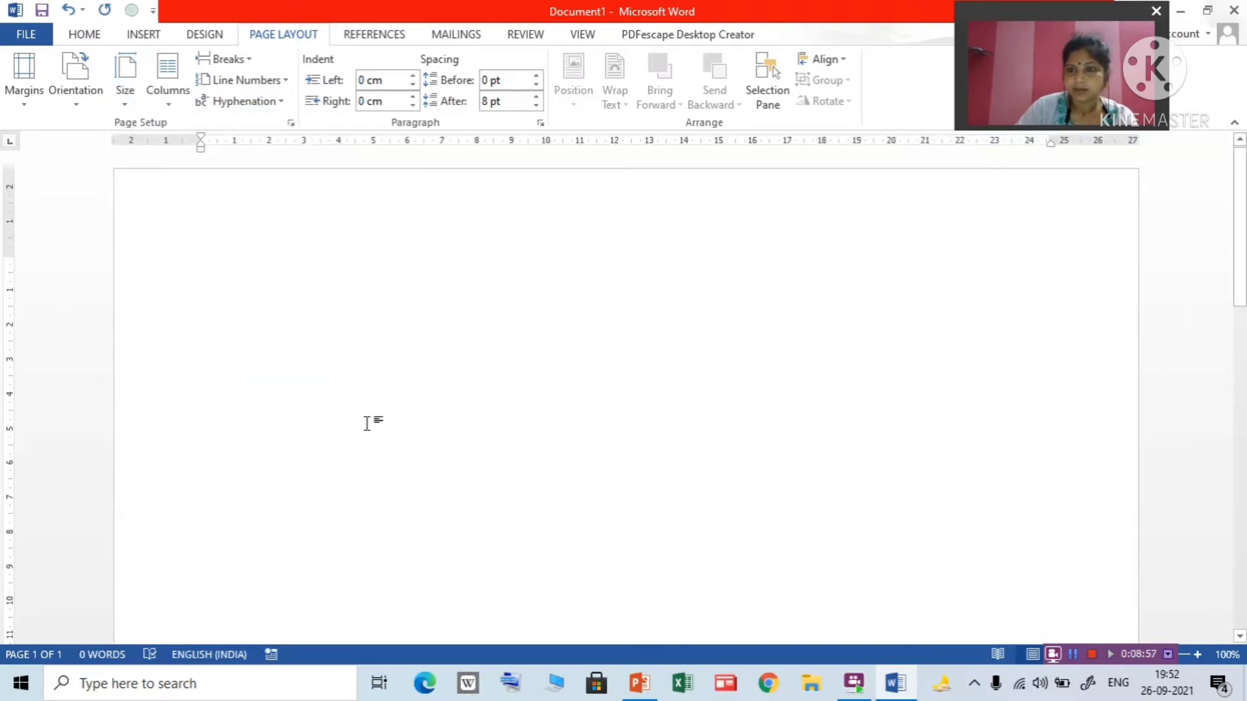
Set the paper size to Letter (21.59 cm x 27.94 cm) and apply the Normal margin preset of 2.54 cm
click(124, 95)
click(148, 133)
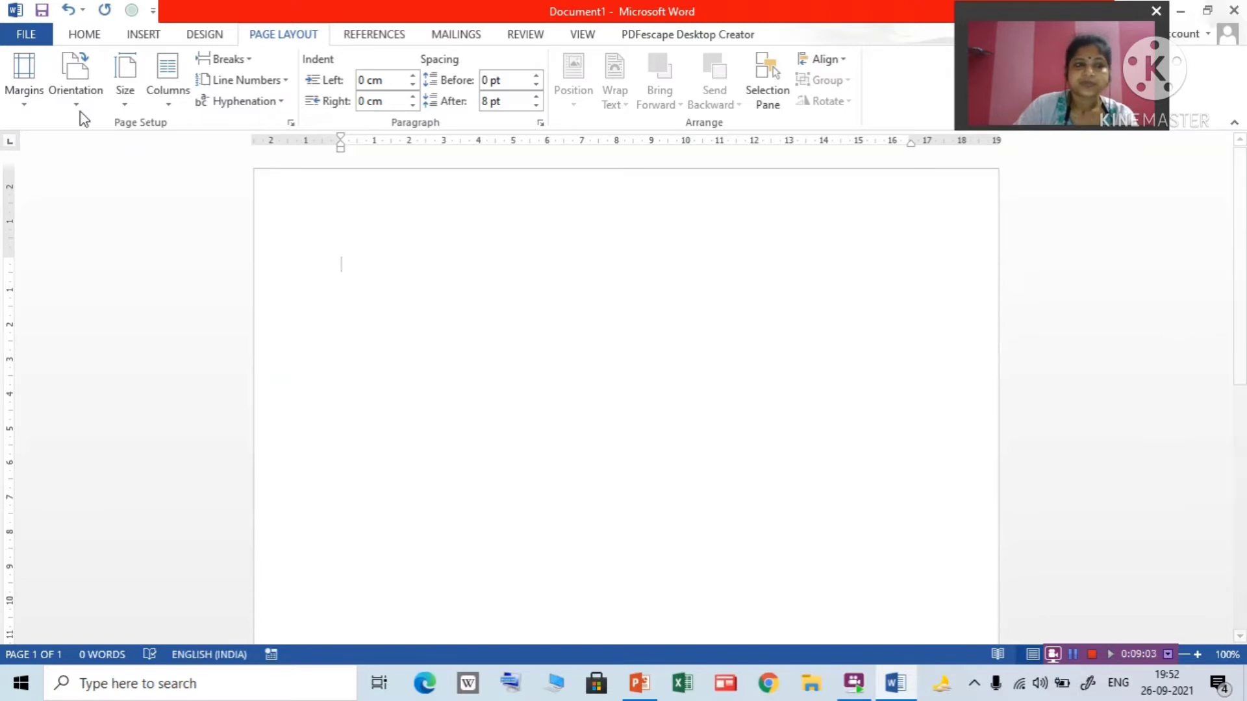
click(25, 107)
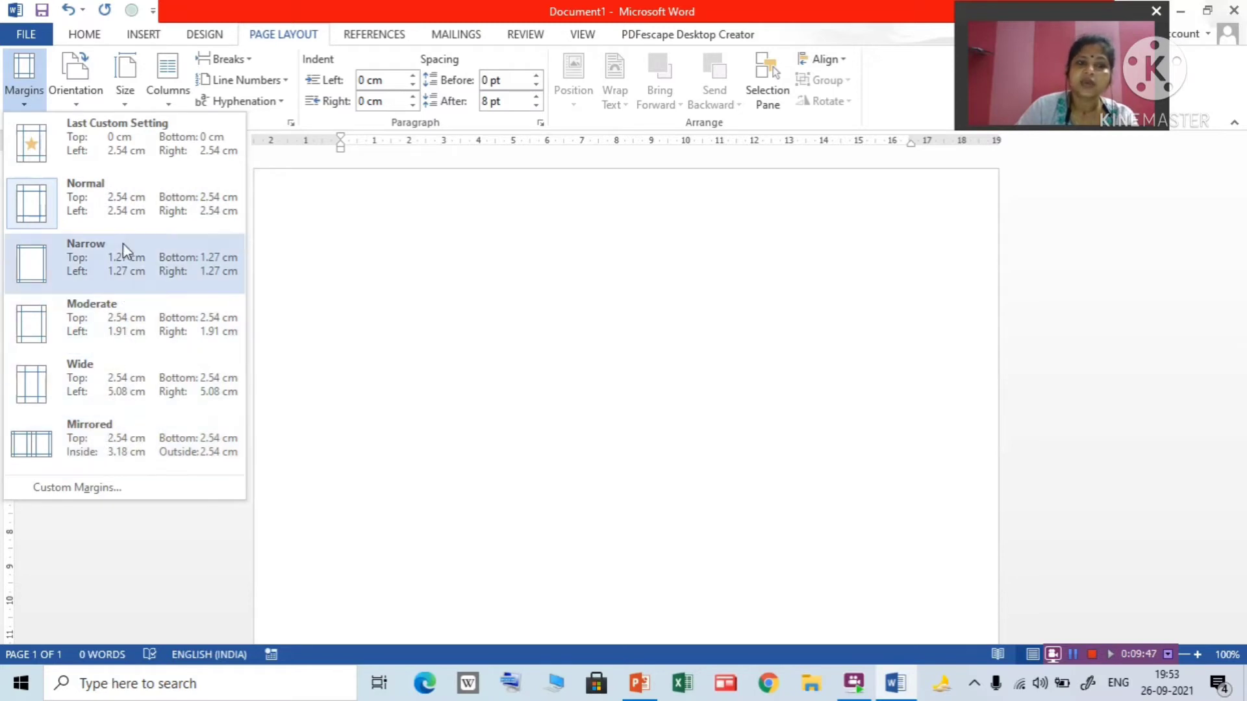
click(144, 217)
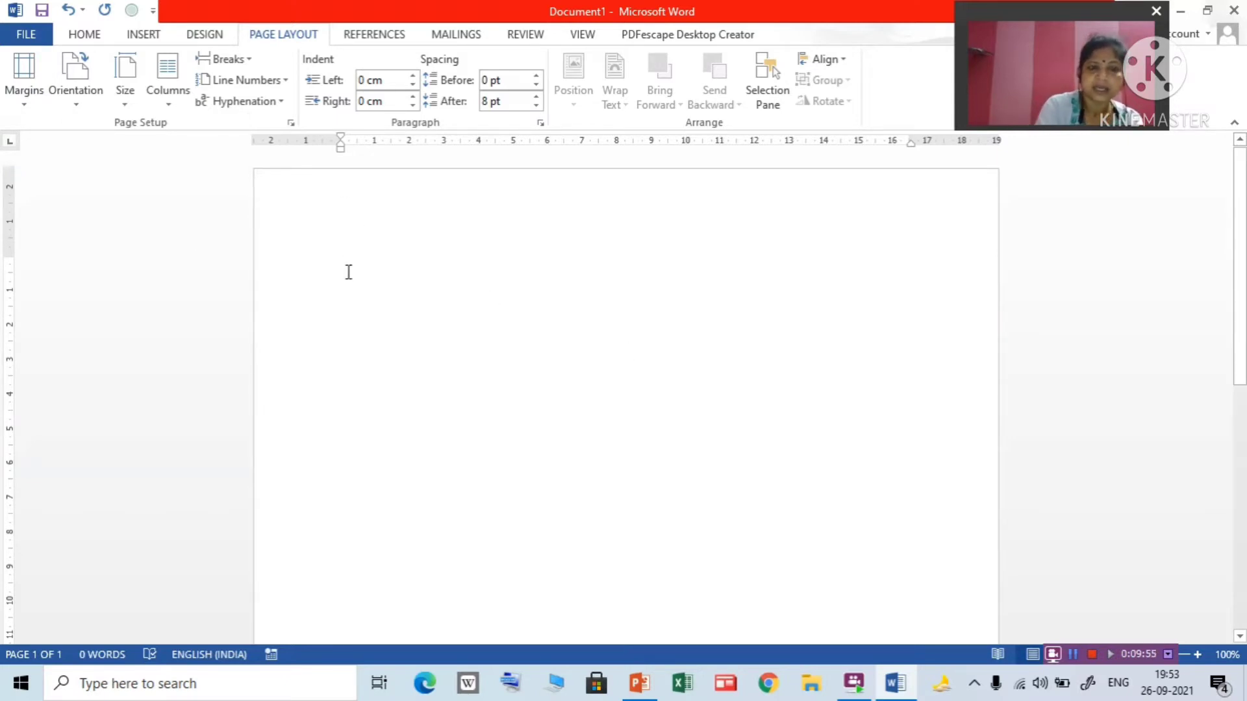
Fill about four lines of the page with random filler letters, starting with "dfjfjhgkhbkjnblknlkm;" and continuing with a long run of k's
text(dfjfjhgkhbkjnblknlkm;)
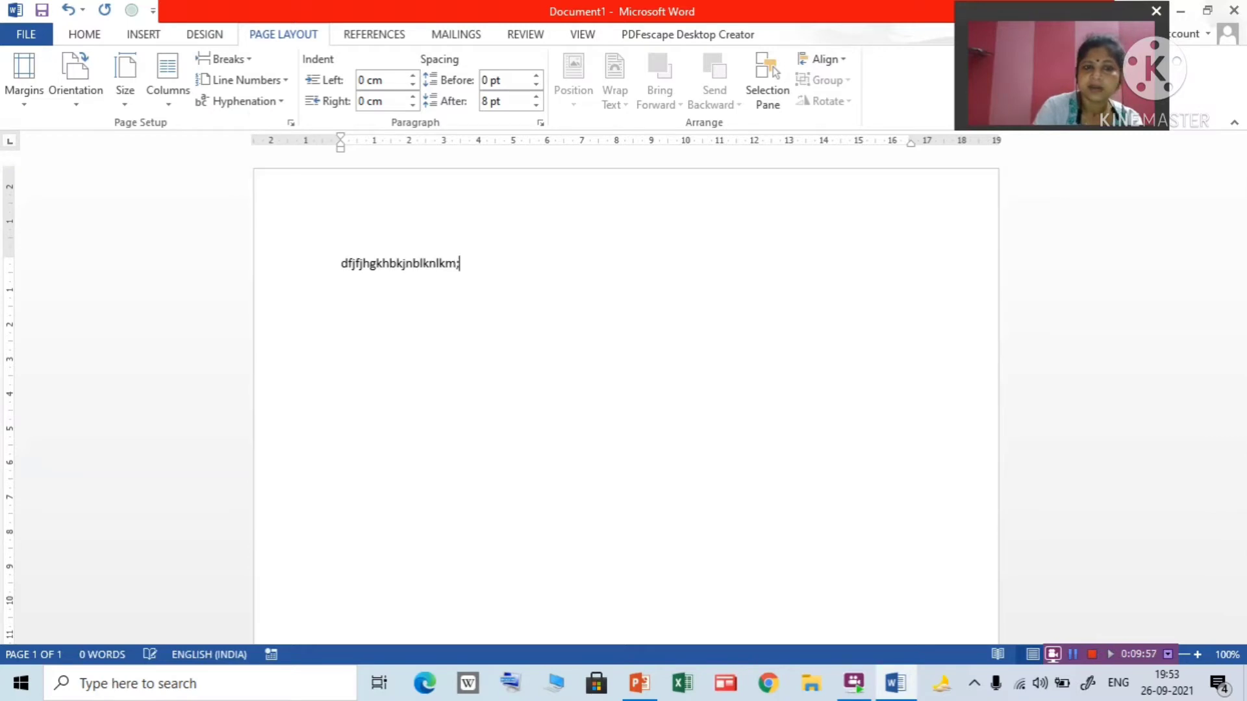
text(lm;ljhgjhgbkjb)
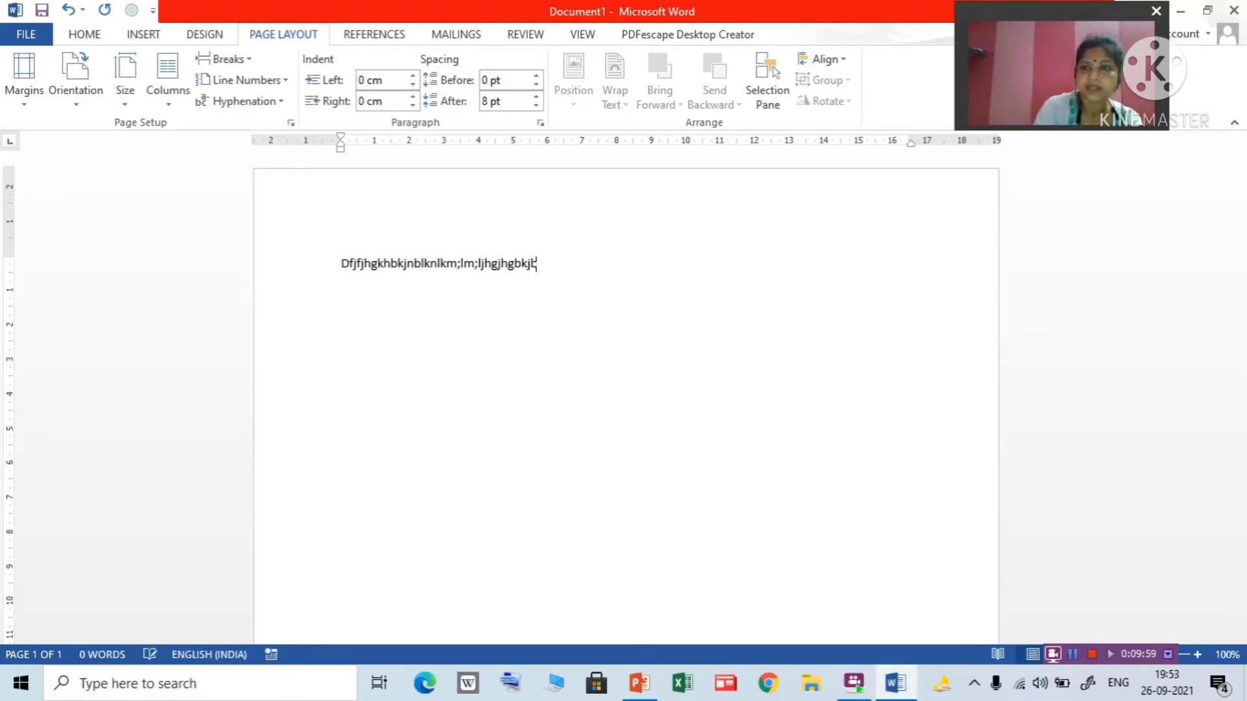
text(kkkkkkkkkkkkkkkkkkkkkkkkkkkkkkkkkkkkkkkkkkkkkkkkkkkkkkkkkkkkkkkkkkkkkkkkk)
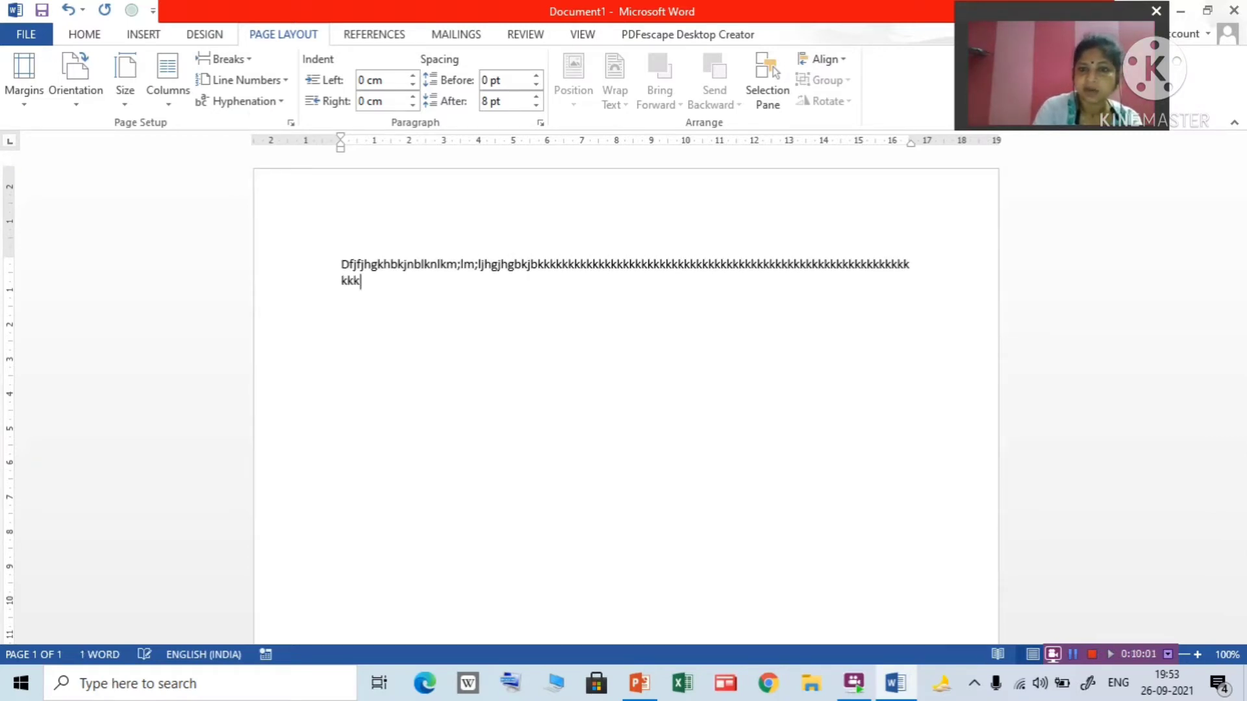
text(kkkkkkkkkkkkkkkkkkkkkkkkkkkkkkkkkkkkkkkkkkkkkkkkkkkkkkkkkkkkkkkkkkkkkkkkkkkkkkkk)
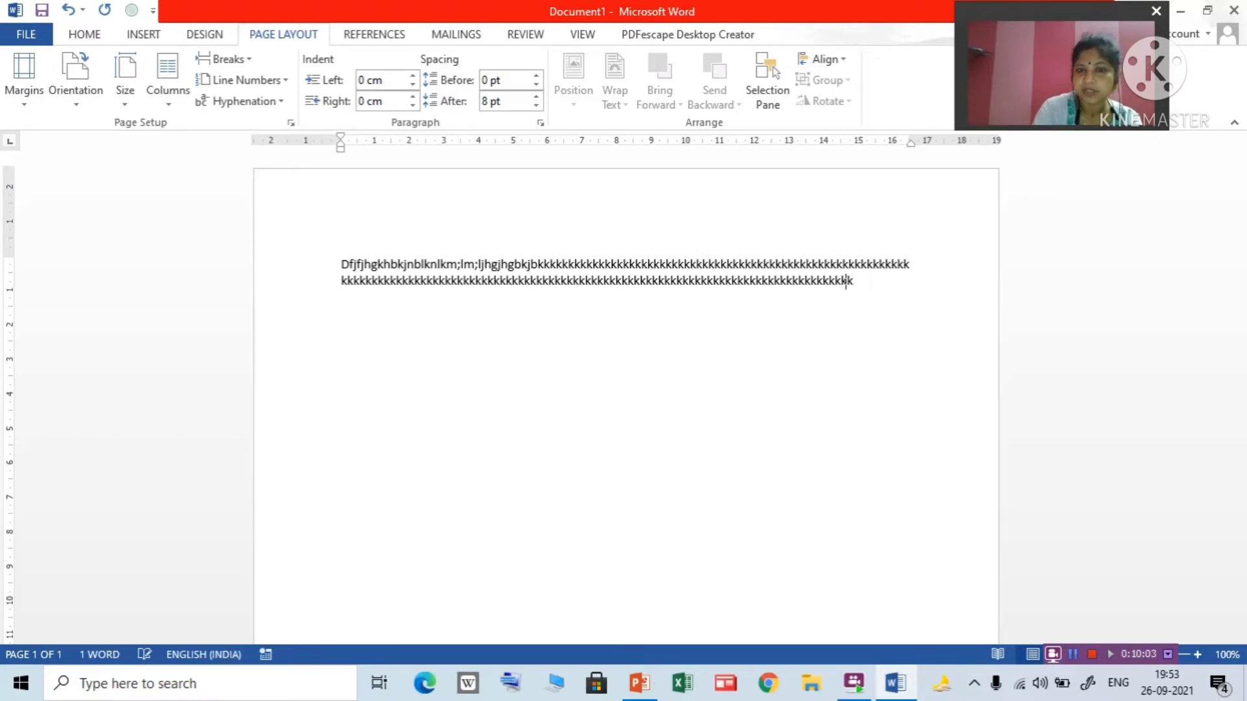
text(kkkkkkkkkkkkkkkkkkkkkkkkkkkkkkkkkkkkkkkkkkkkkkkkkkkkkkkkkkkkkkkkkkkkkkkkkkkkkkkkkkkkkkkkkkkkkkkkkkkkkkkkkkkkkkkkkkkkkkkkkkkkk)
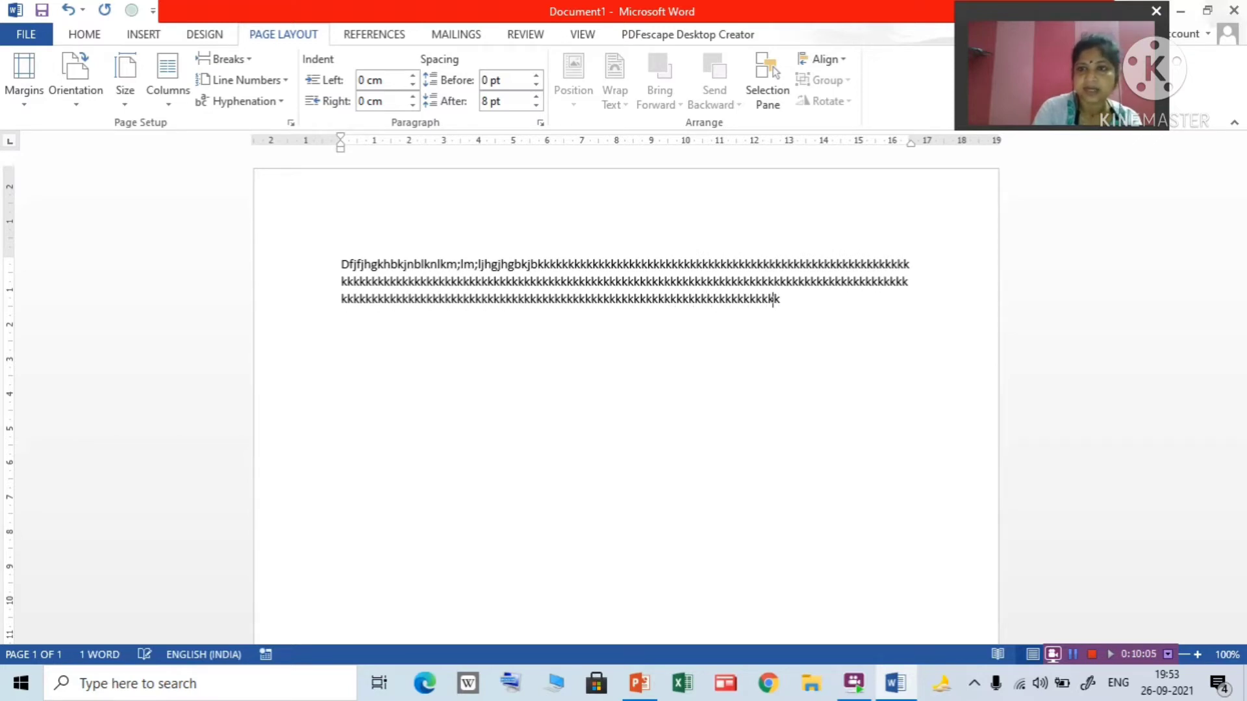
text(kkkkkkkkkkkkkkkkkkkkkkkkkkkkkkkkkkkkkkkkkkkkkkkkj)
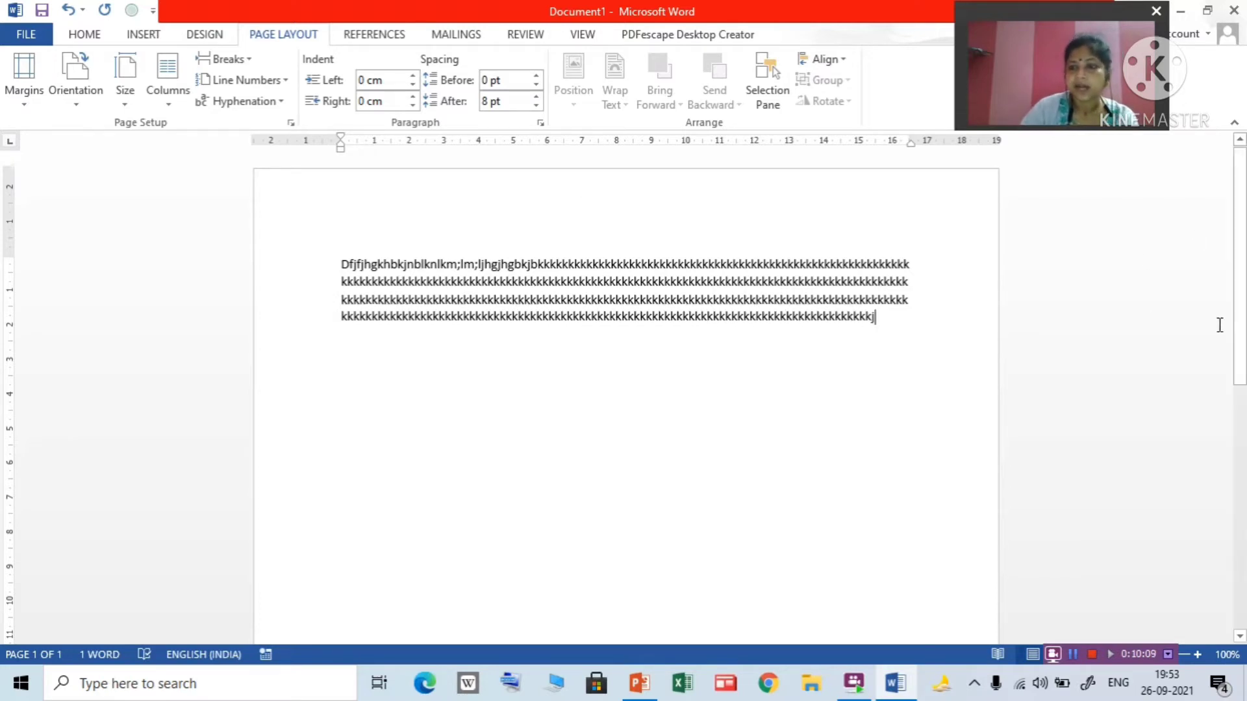
drag(1240, 354, 1152, 226)
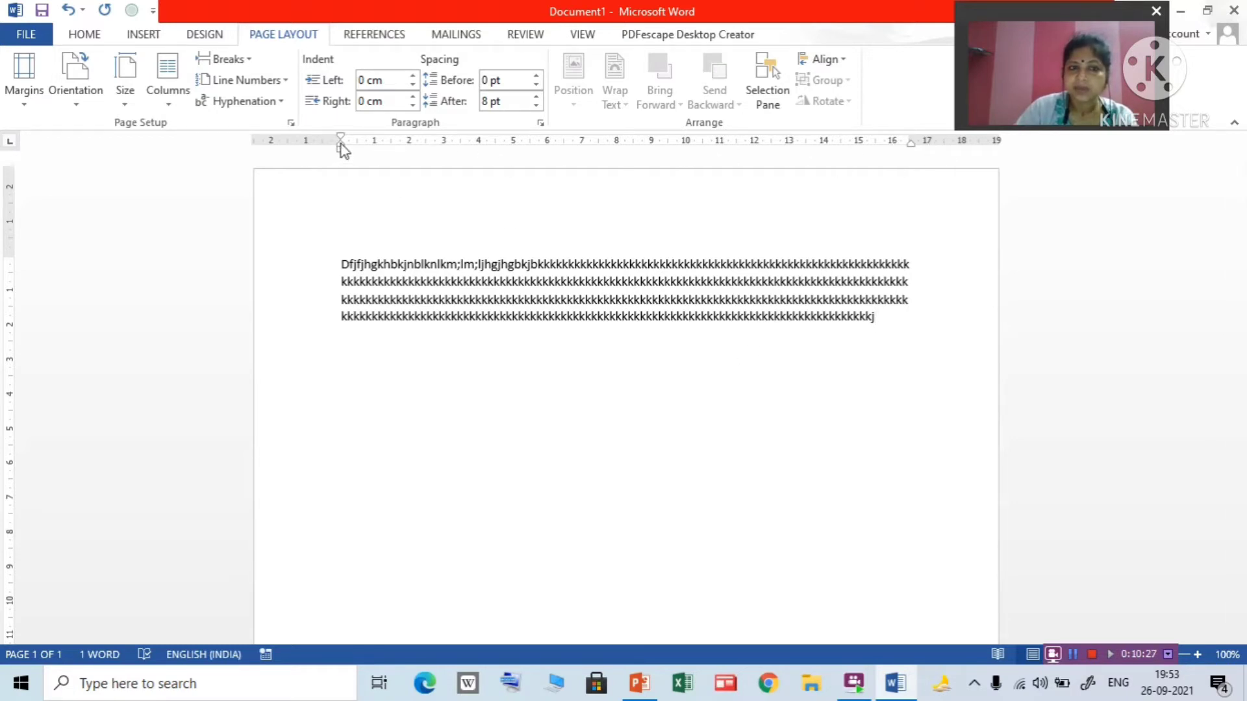
Indent the paragraph 1 cm from the left and widen the page margins to about 4.25 cm left and 5.09 cm right
drag(342, 147, 376, 144)
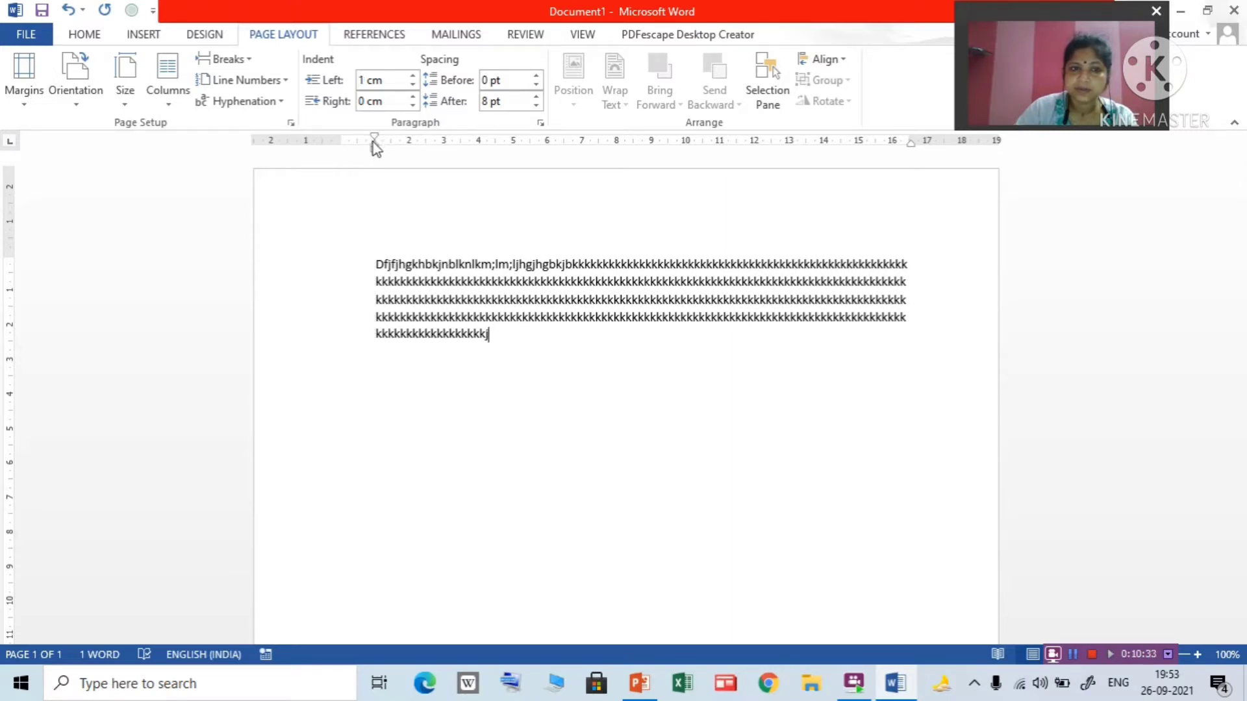
drag(335, 140, 403, 141)
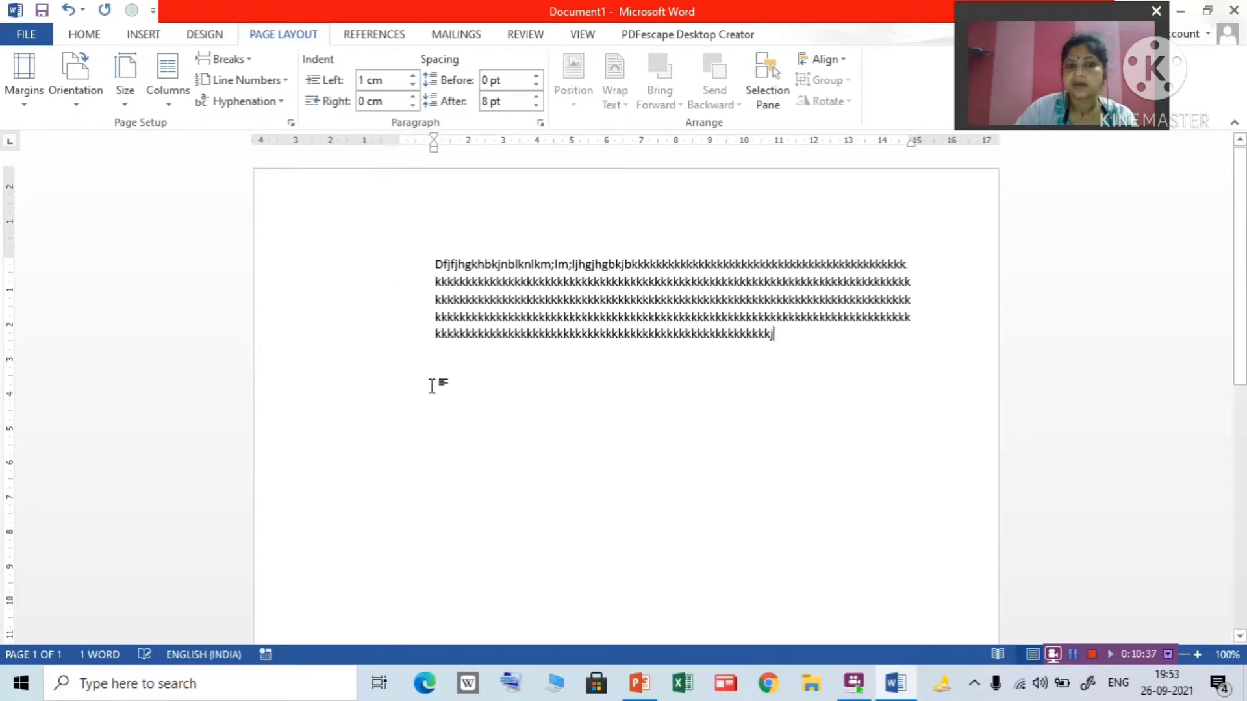
drag(915, 137, 821, 150)
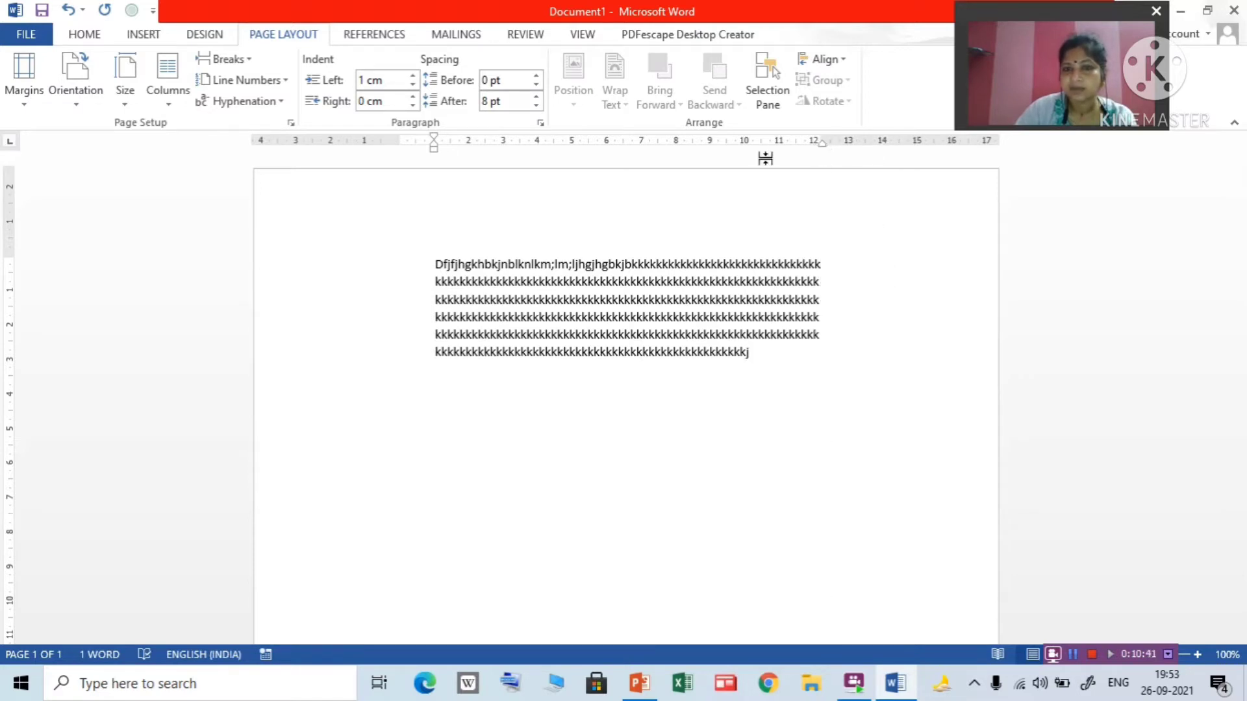
Increase the page's top margin to about 4.5 cm and reduce its bottom margin to about 1.5 cm using the vertical ruler
drag(15, 257, 27, 325)
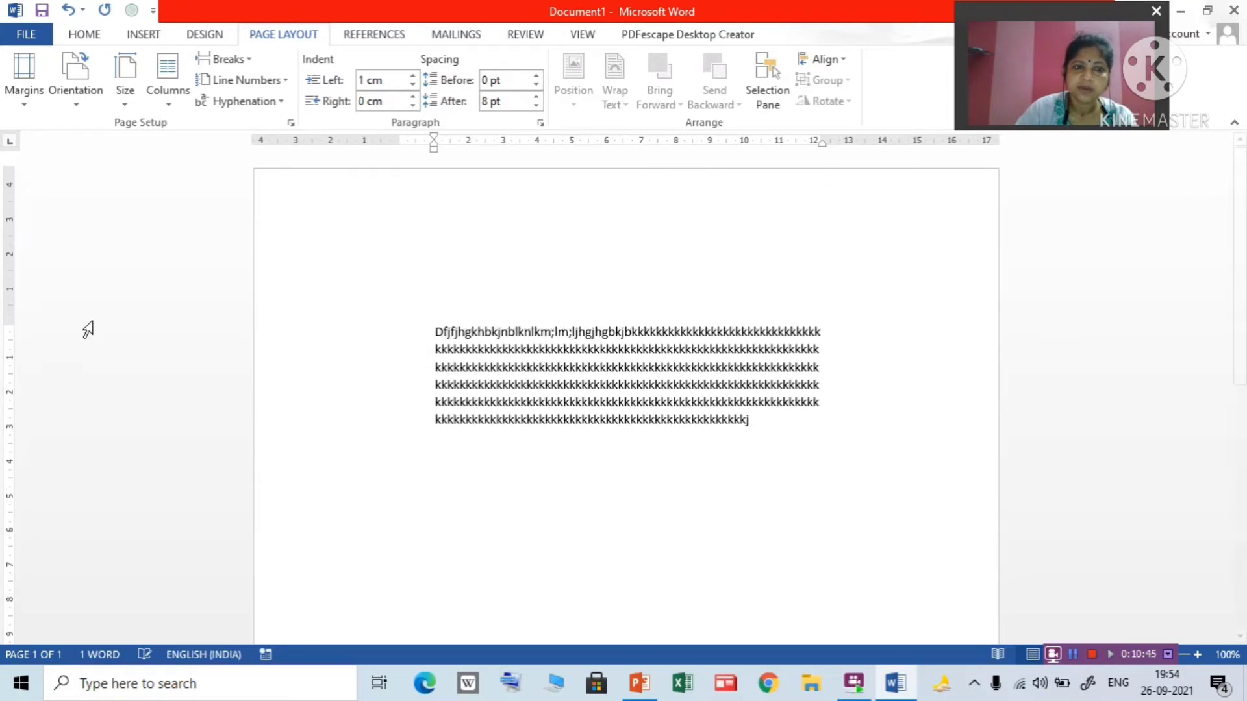
scroll(1241, 334, down, 5)
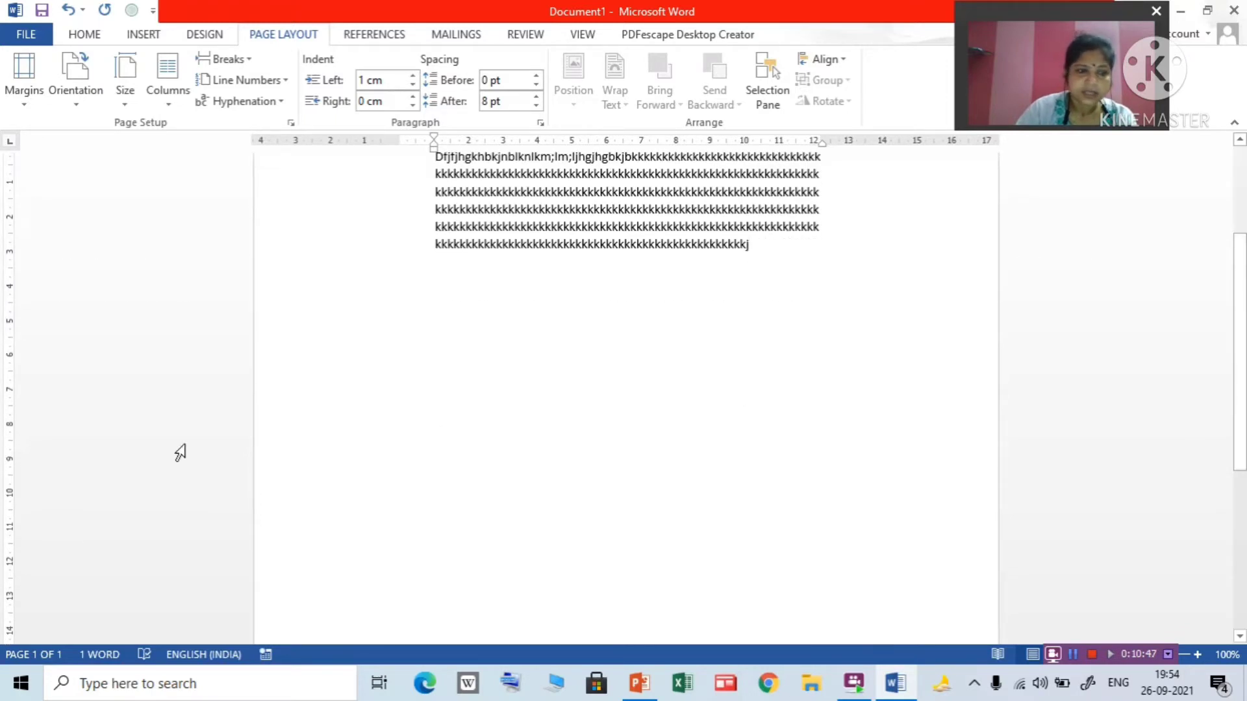
click(329, 435)
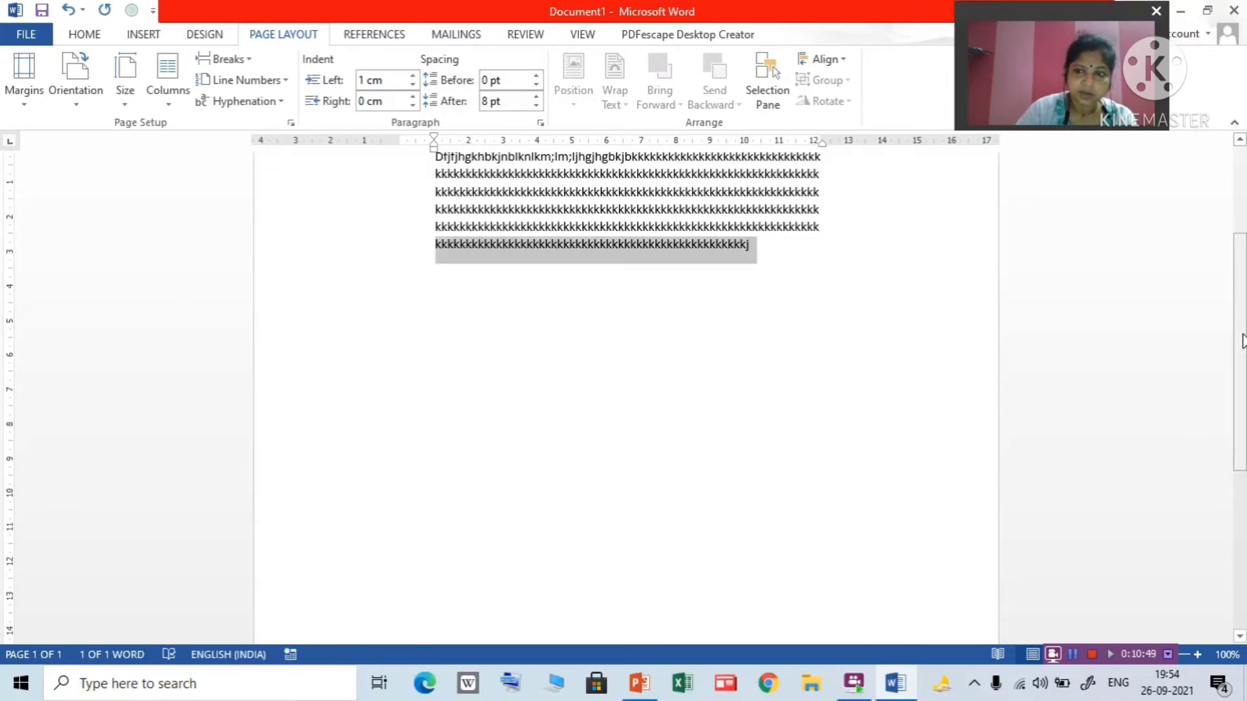
scroll(1239, 332, down, 8)
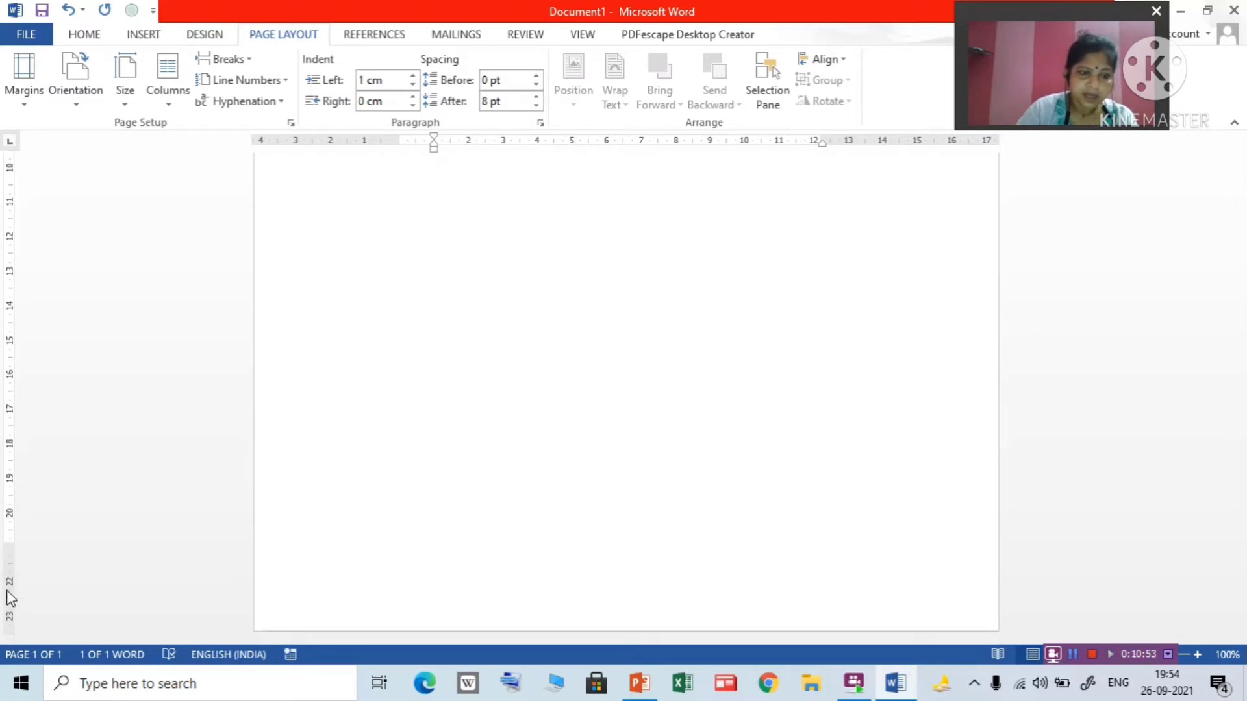
drag(8, 544, 14, 579)
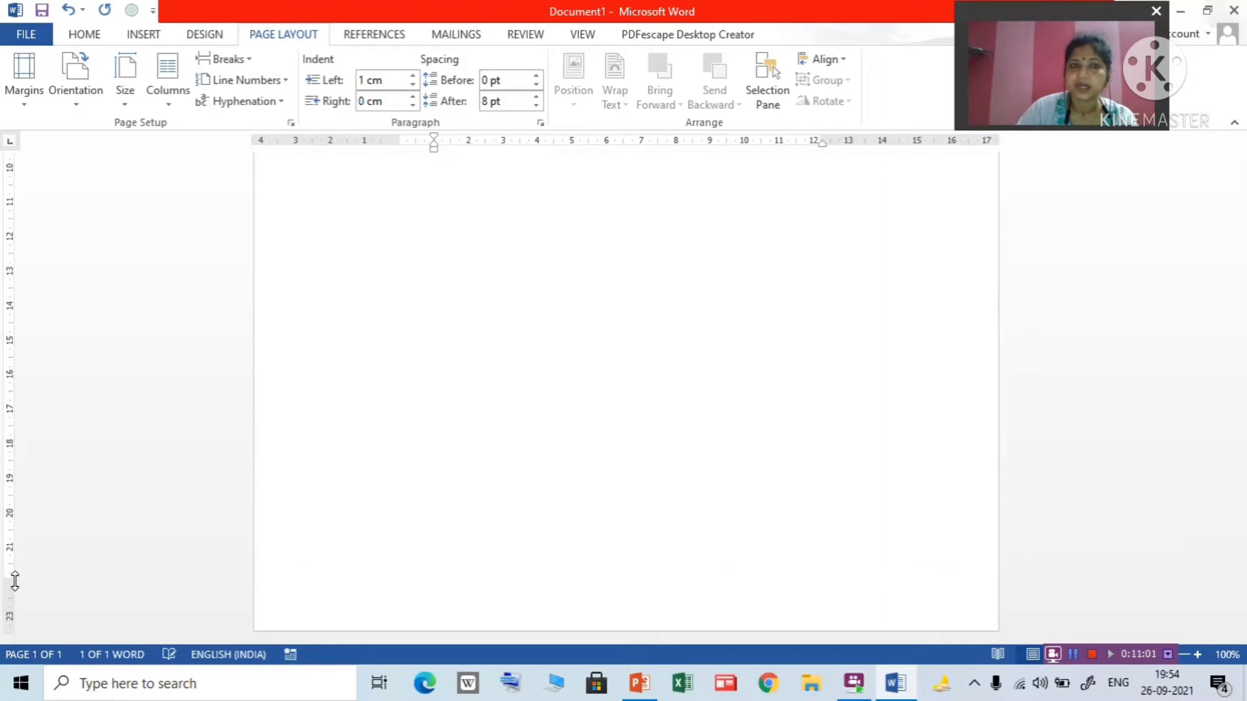
Reduce the page's top margin to about 1.25 cm using the vertical ruler
click(646, 320)
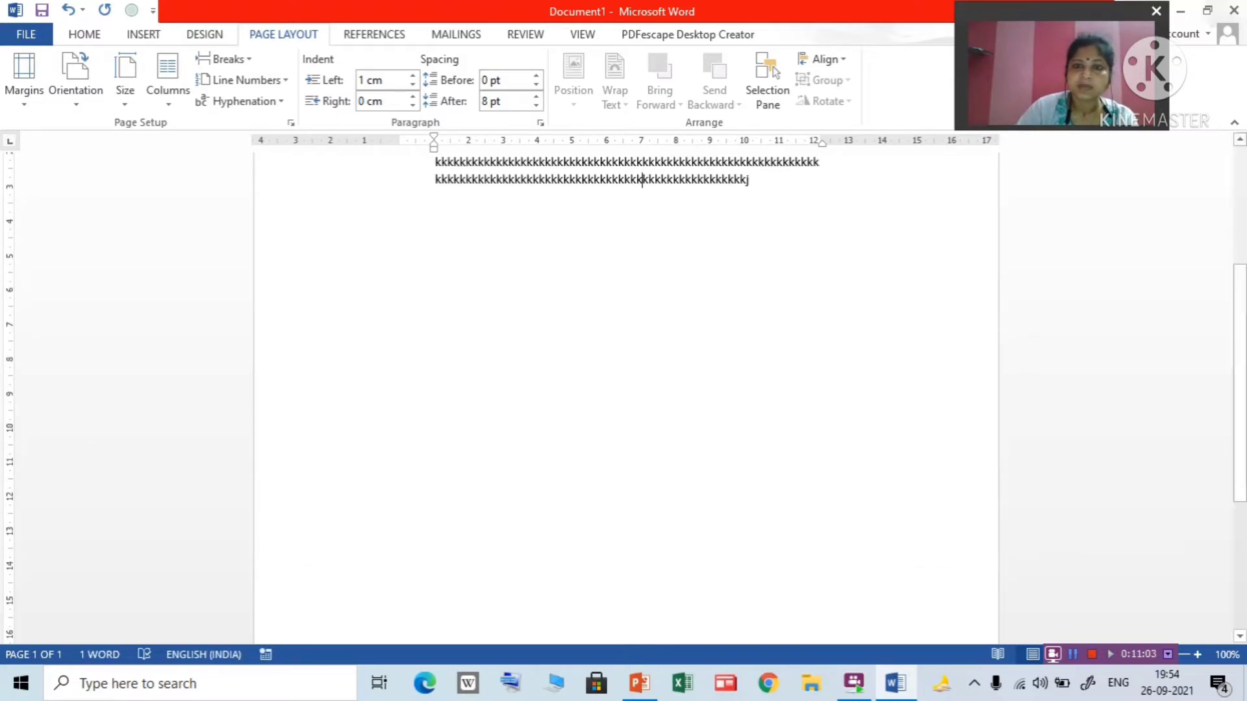
scroll(1233, 211, up, 5)
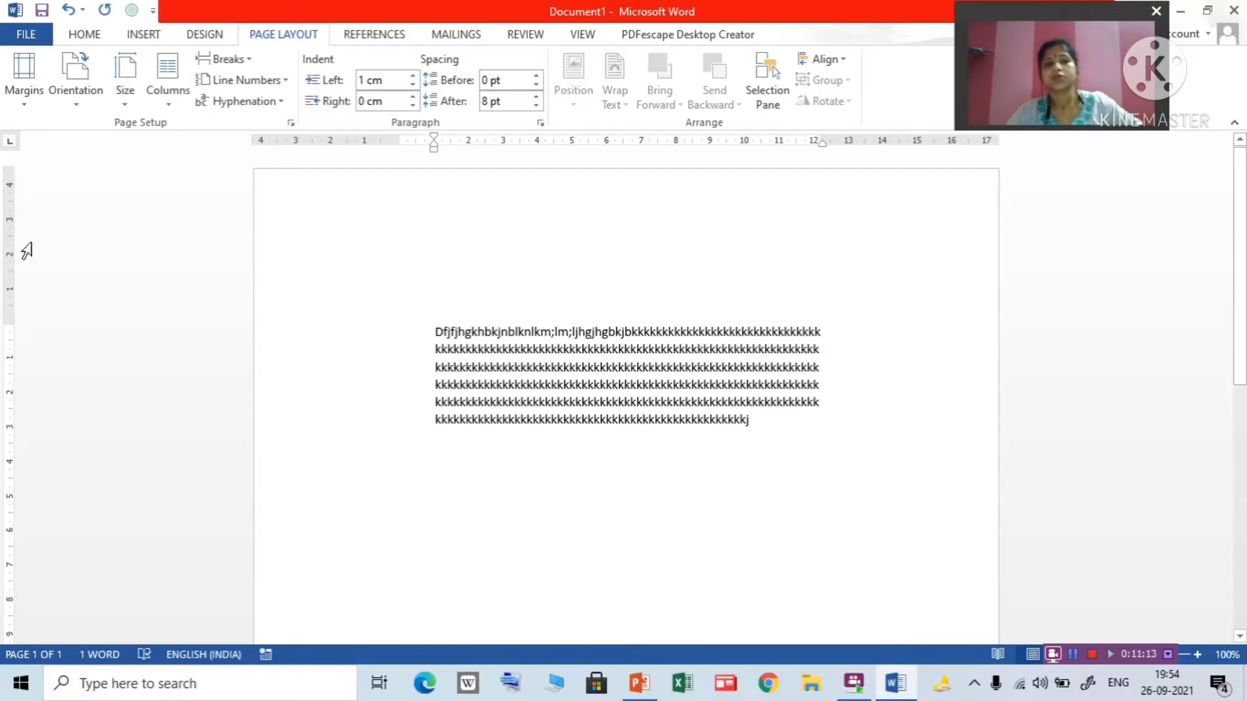
drag(10, 325, 2, 207)
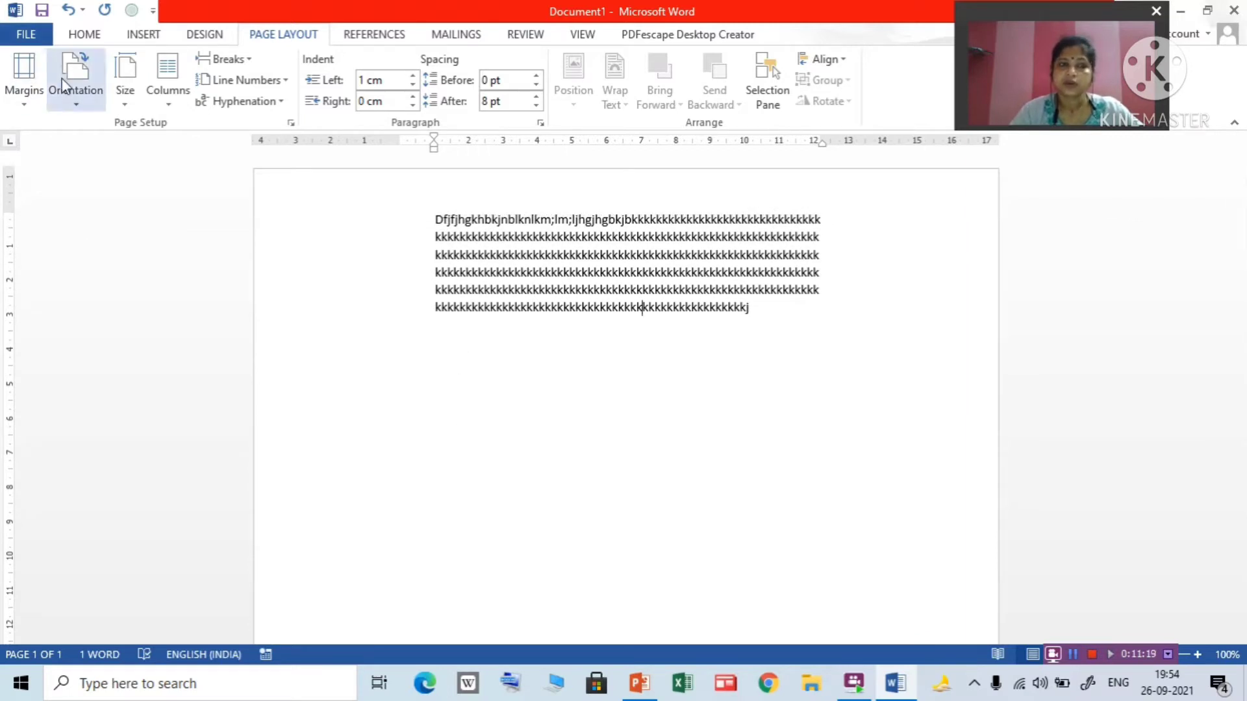
Apply the existing Custom Margins preset to the document
click(23, 104)
scroll(94, 331, down, 1)
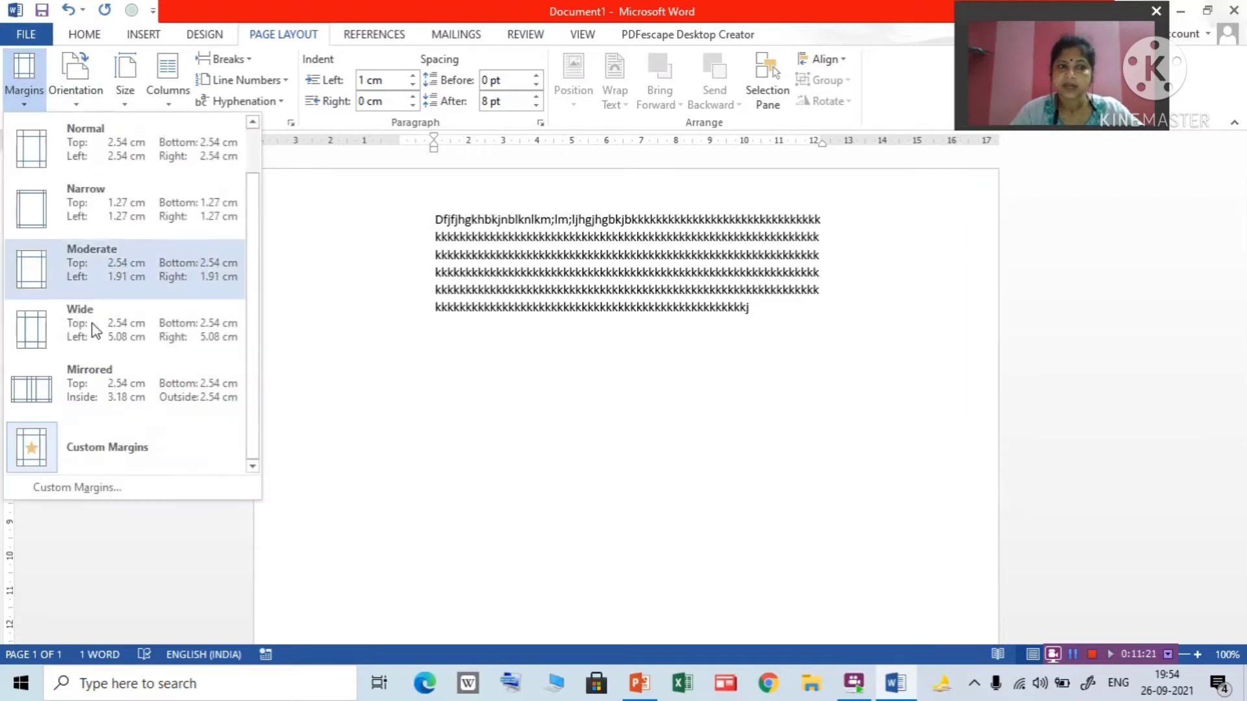
click(98, 451)
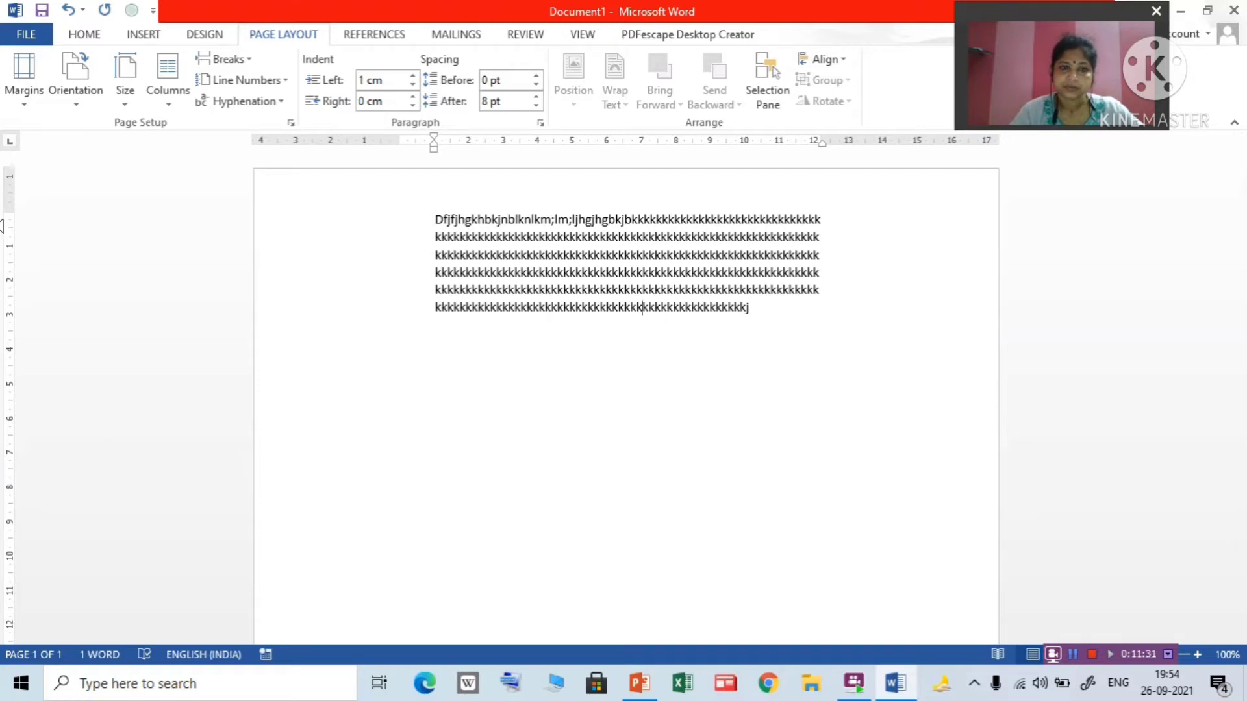
Review the custom margin settings and the gutter position options, keeping Left, and accept the page setup
click(25, 97)
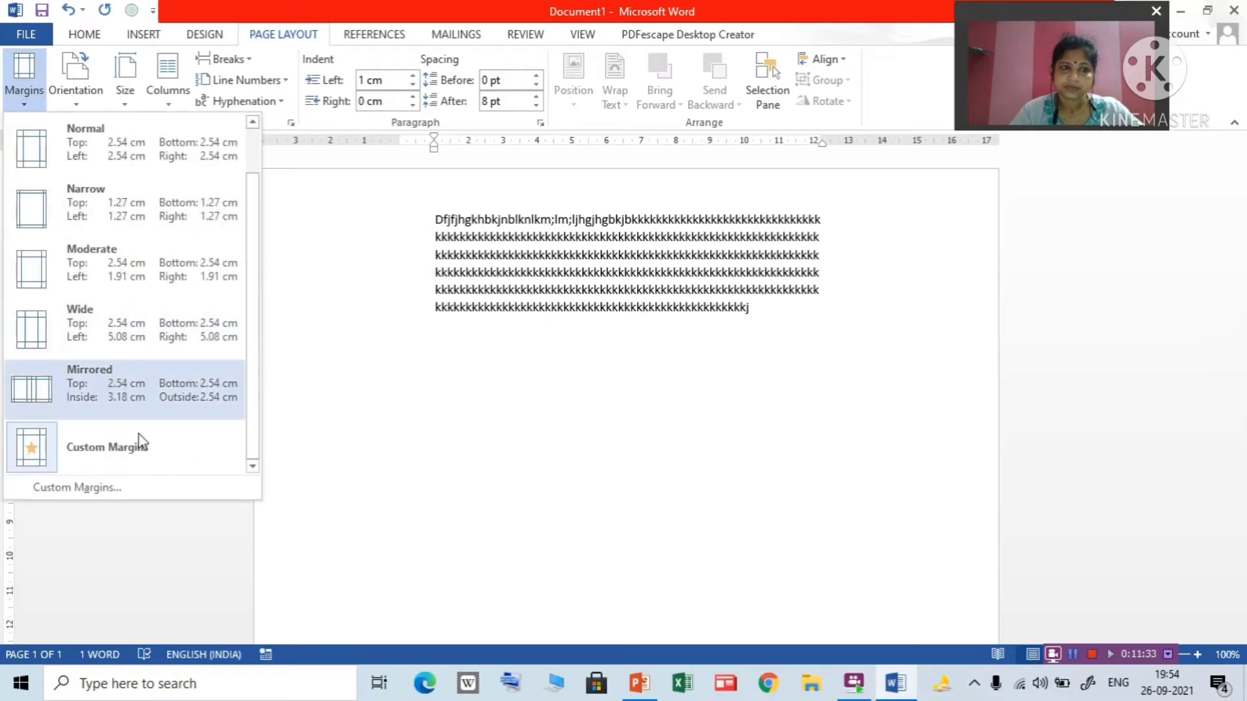
click(140, 492)
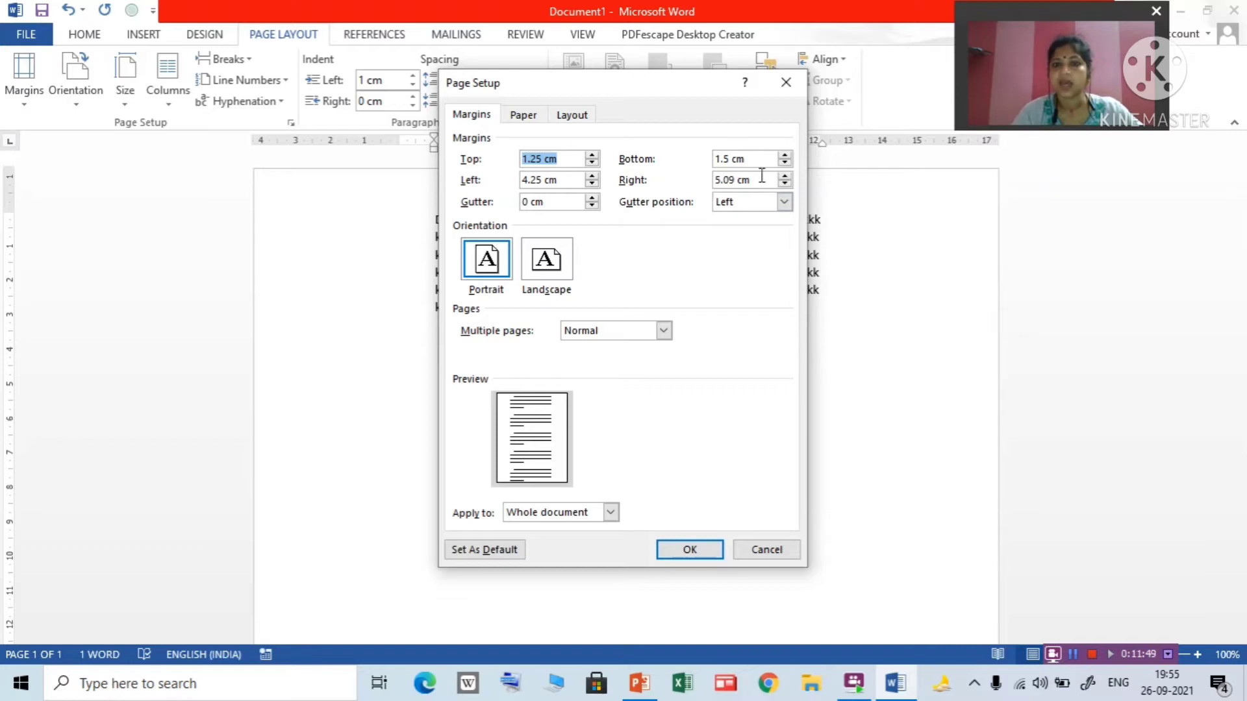
click(785, 202)
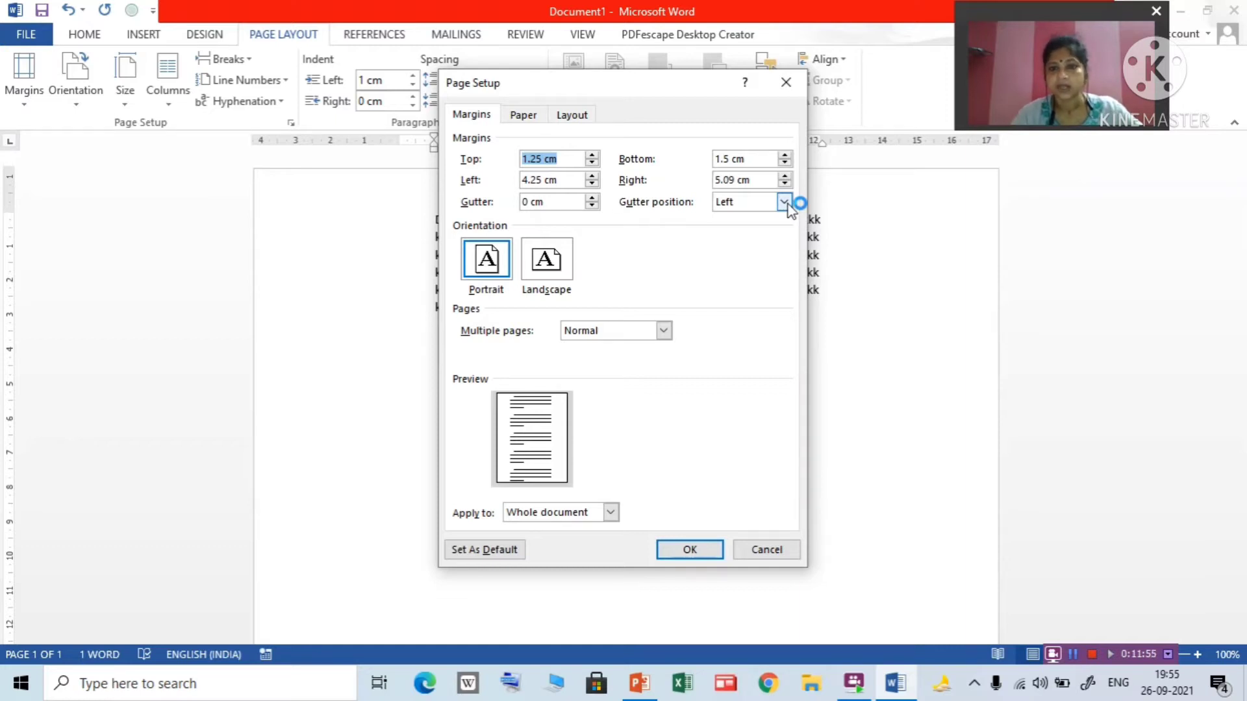
click(785, 203)
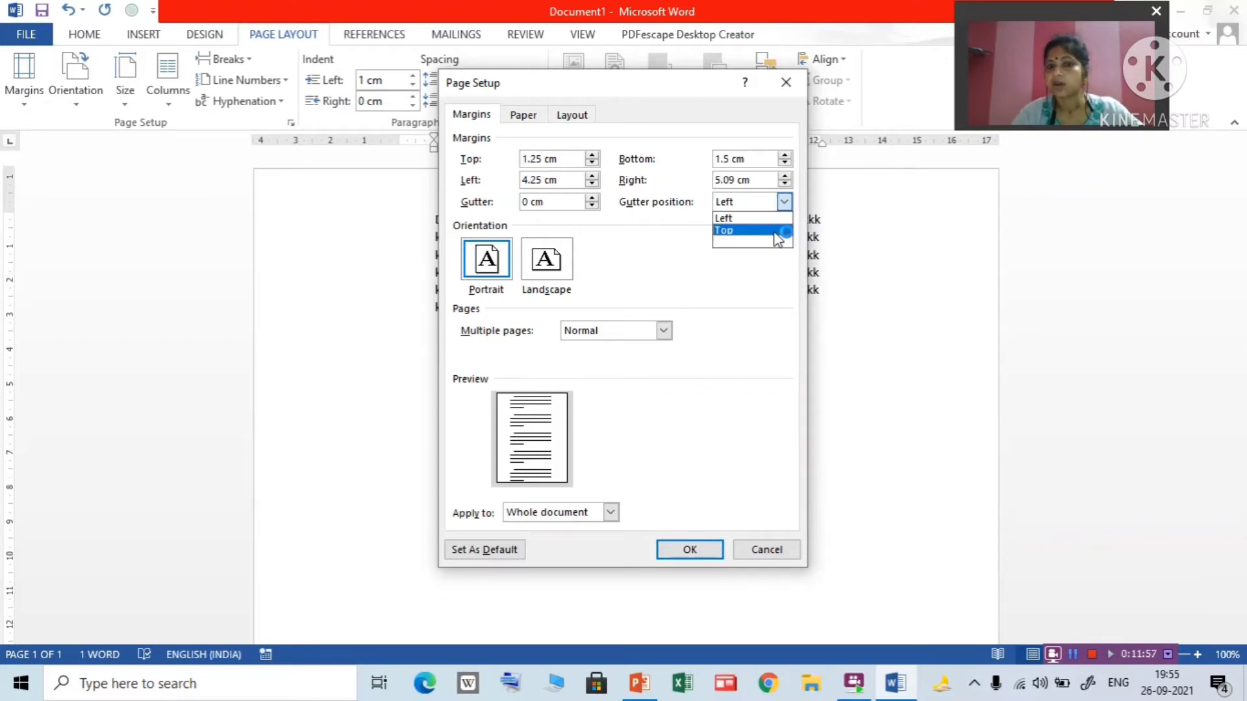
click(785, 202)
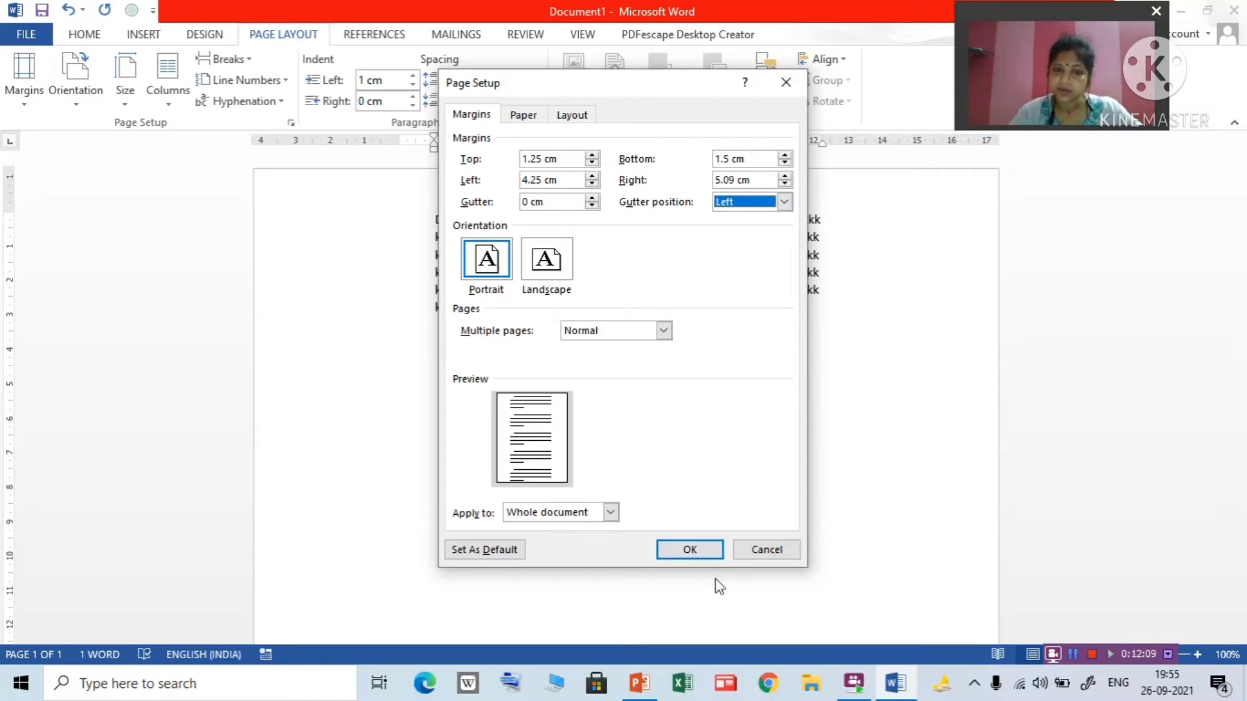
click(687, 550)
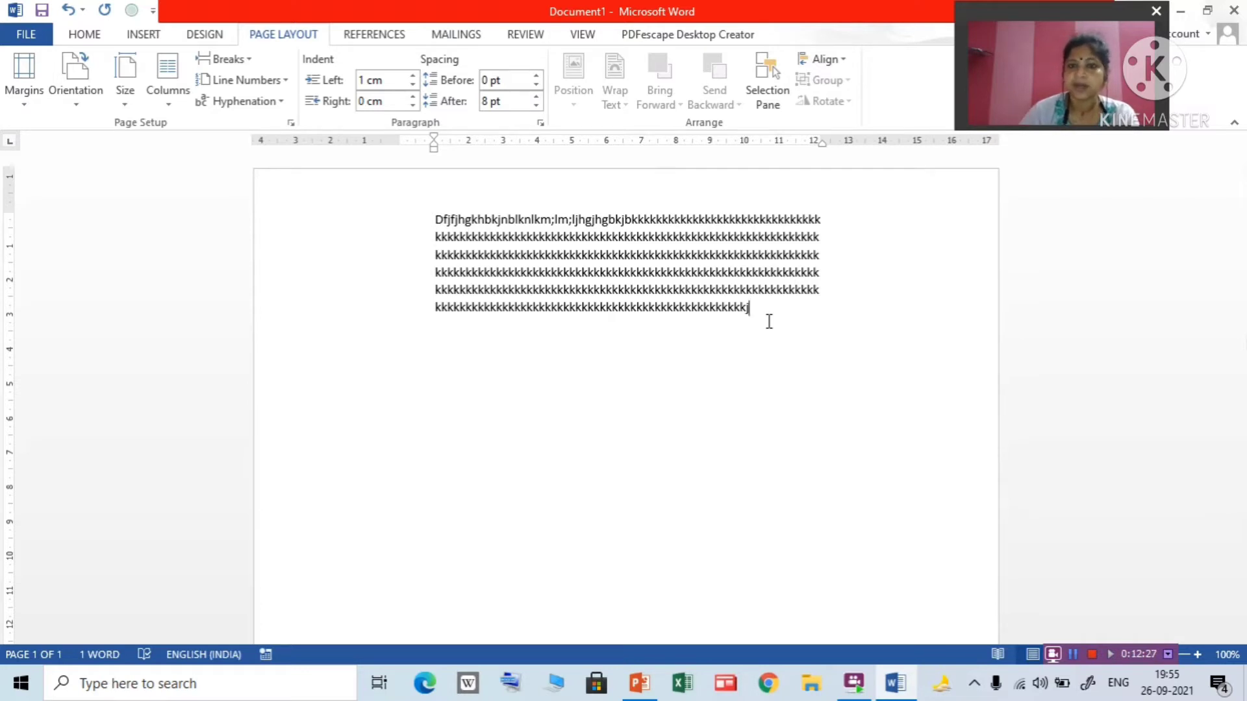
Start a new paragraph below the filler text and insert a page break there
key(Return)
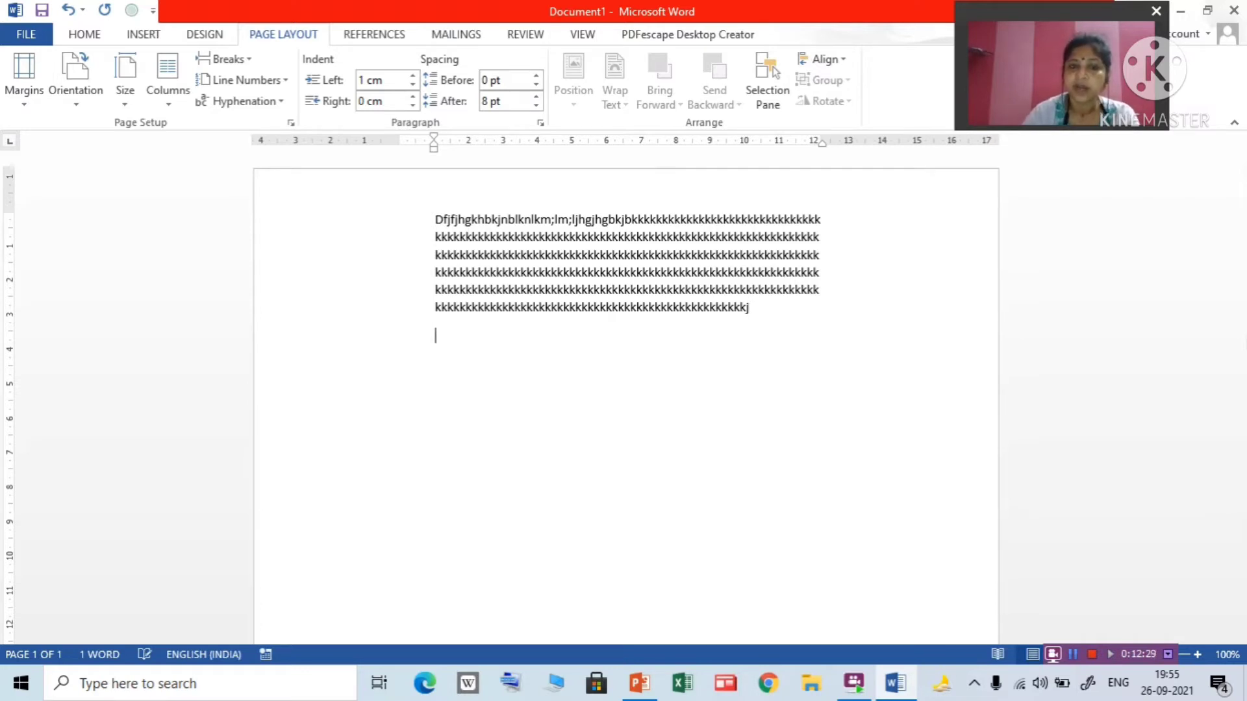
click(146, 40)
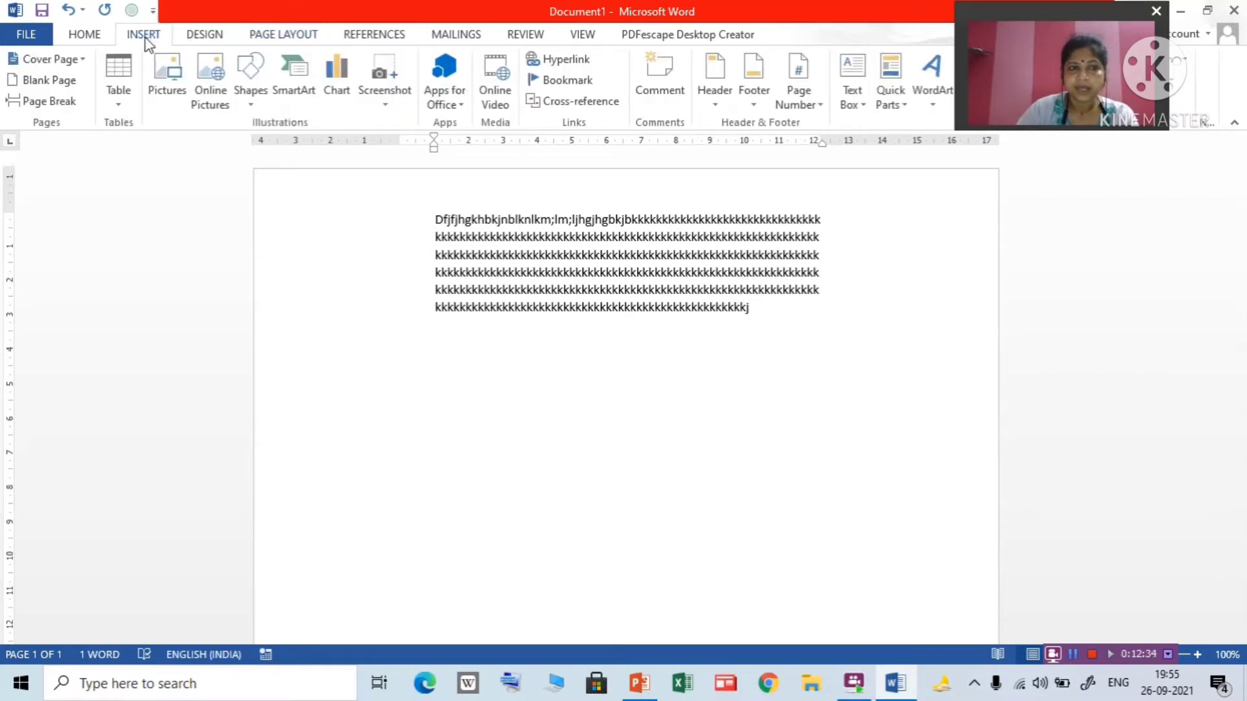
click(49, 100)
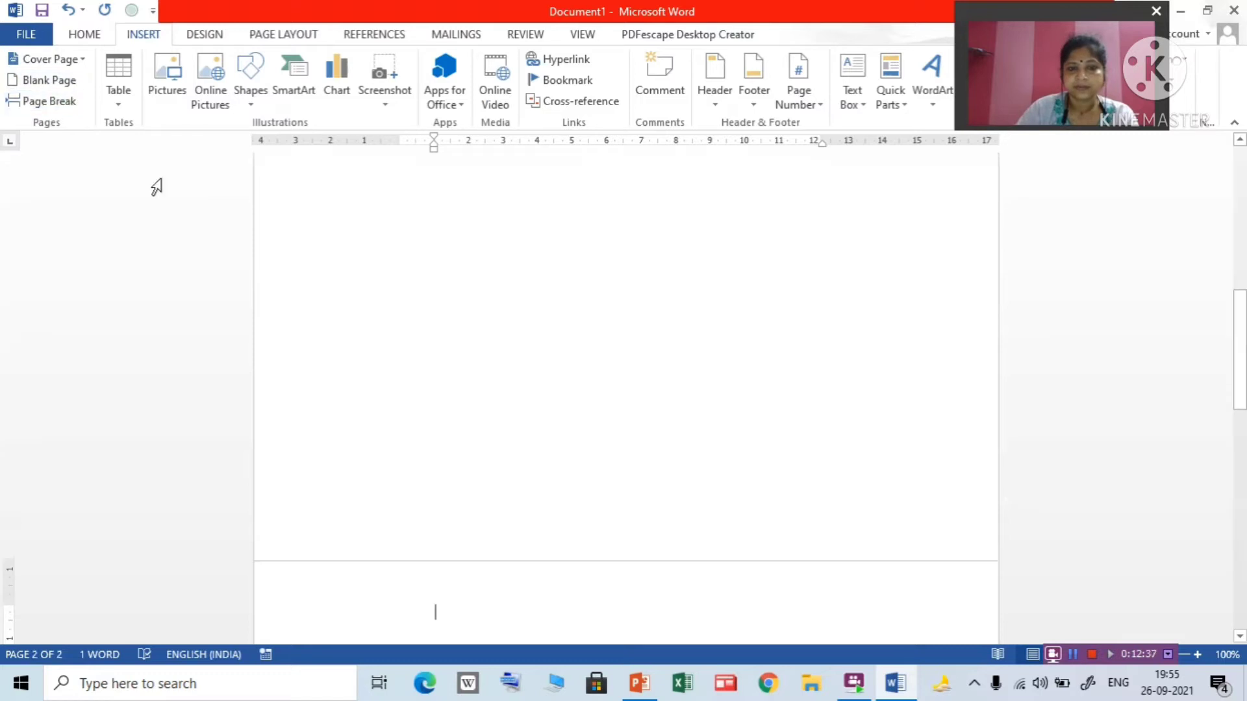
Insert another page break on the second page and return to the beginning of the document
drag(1241, 397, 1241, 470)
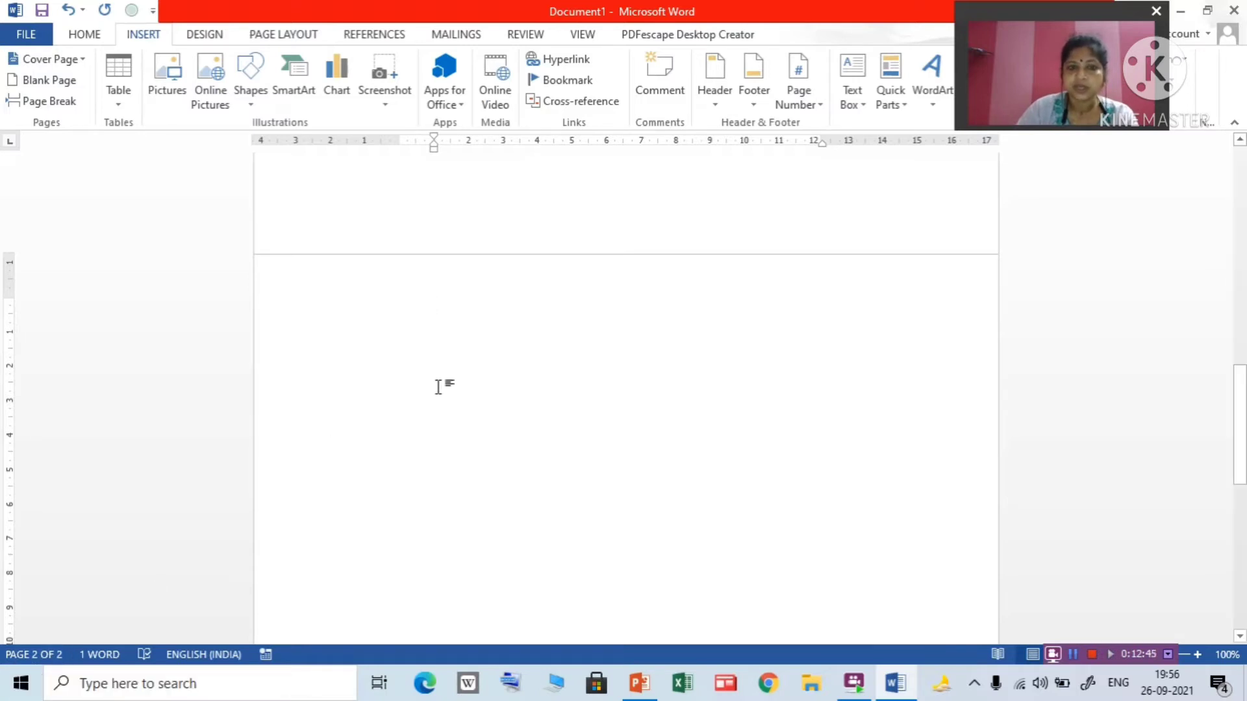
click(40, 104)
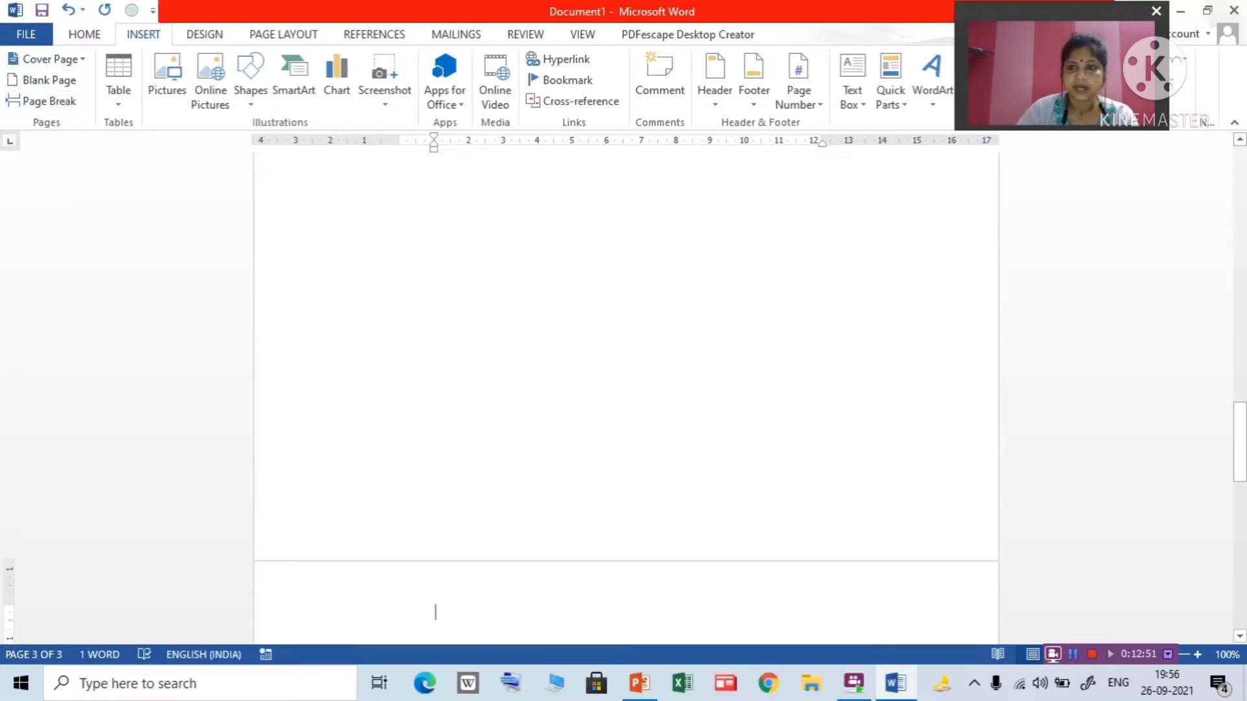
drag(1241, 441, 1242, 156)
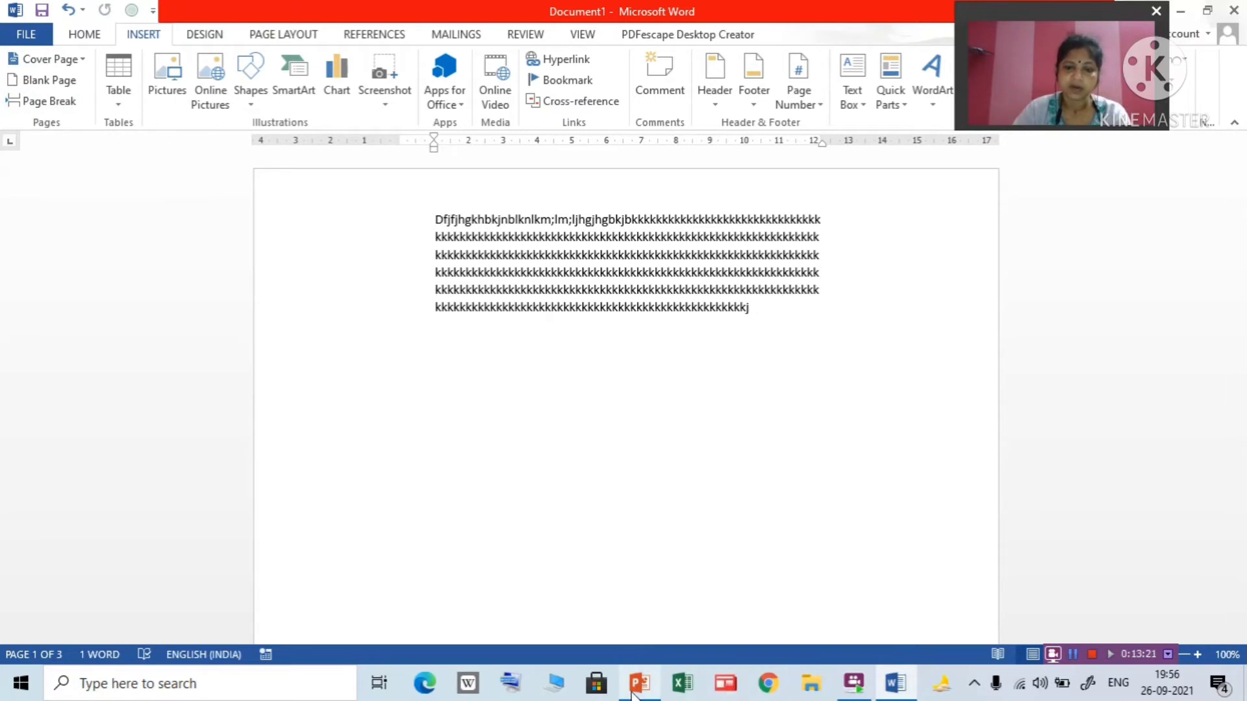
Switch to the PowerPoint presentation and go through the slides to the one on creating headers and footers
mouse_move(640, 683)
click(631, 617)
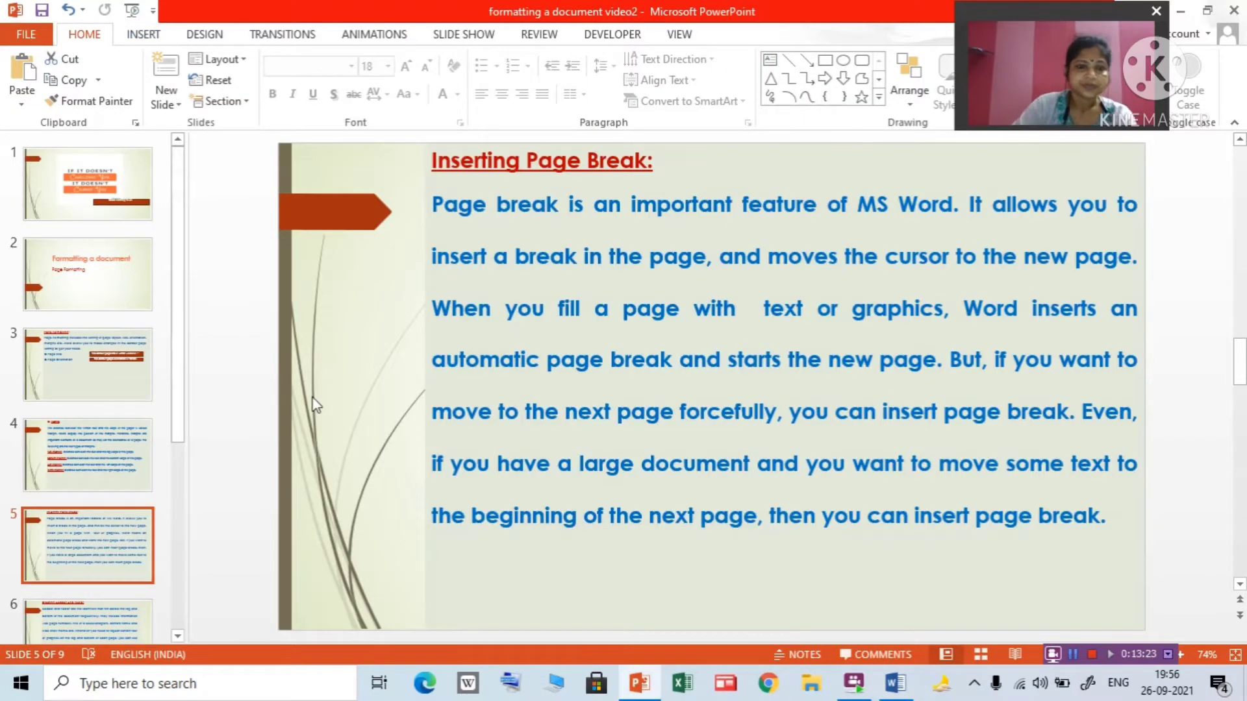
click(167, 430)
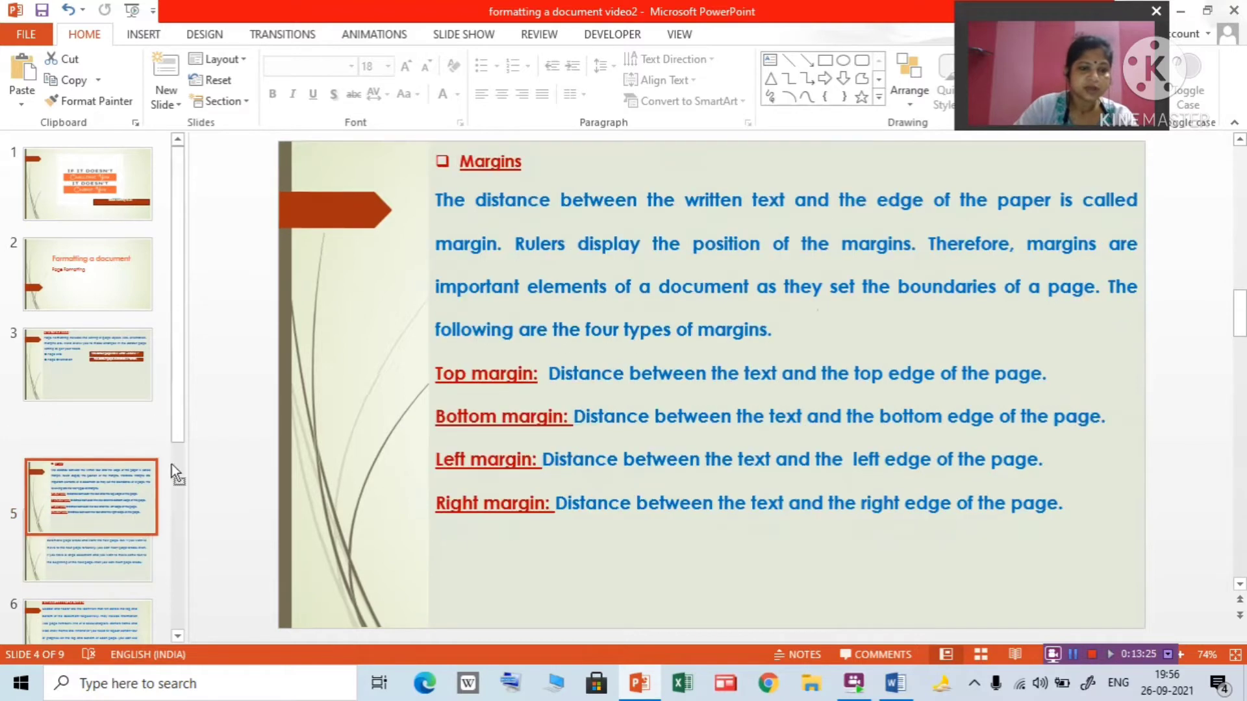
scroll(143, 448, down, 2)
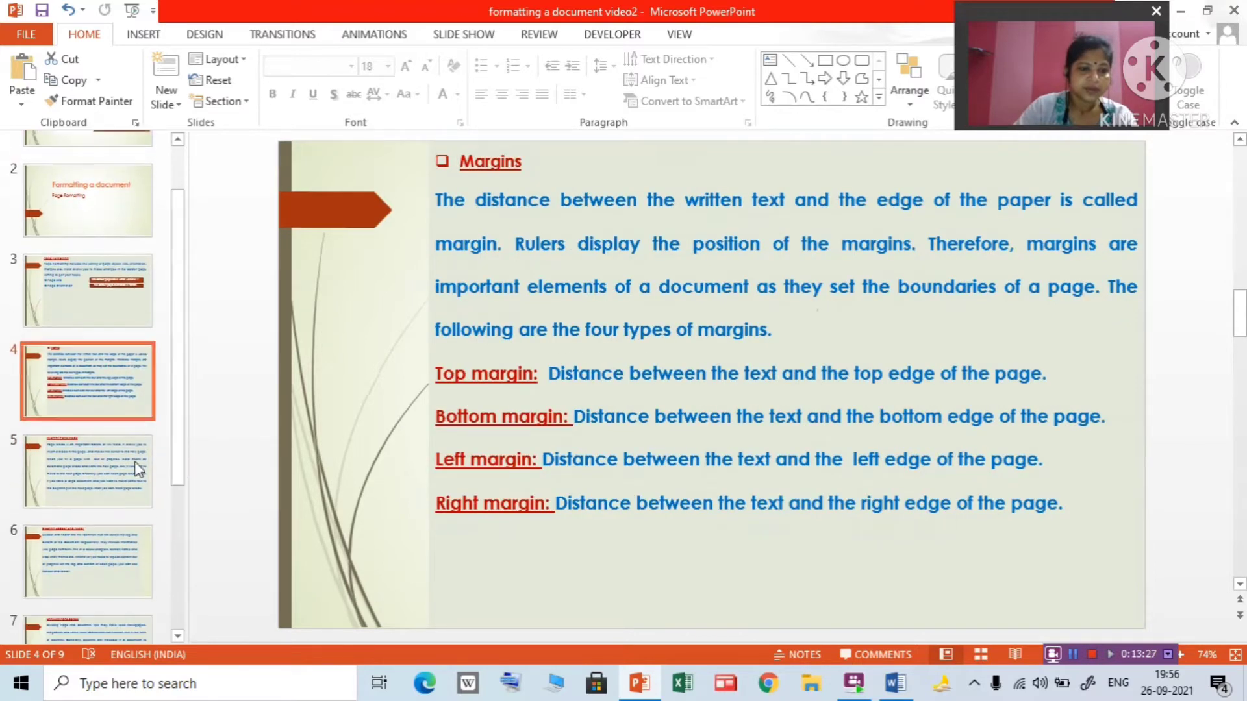
click(130, 468)
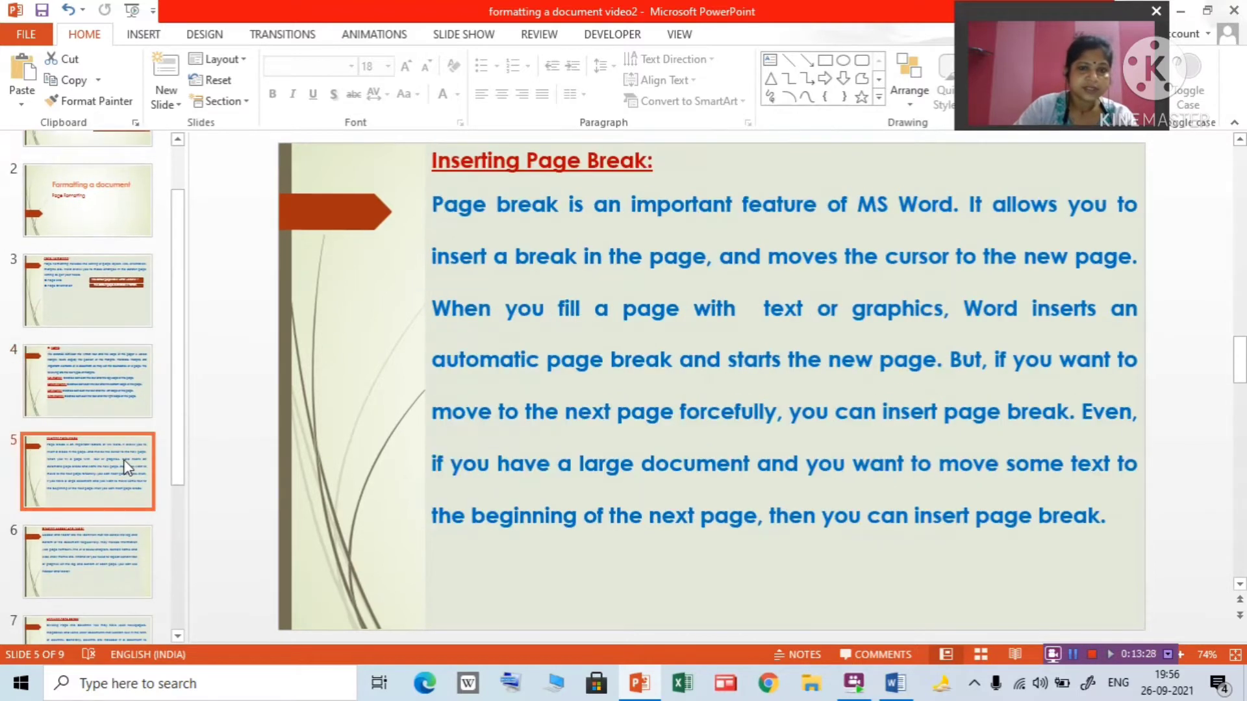
click(111, 563)
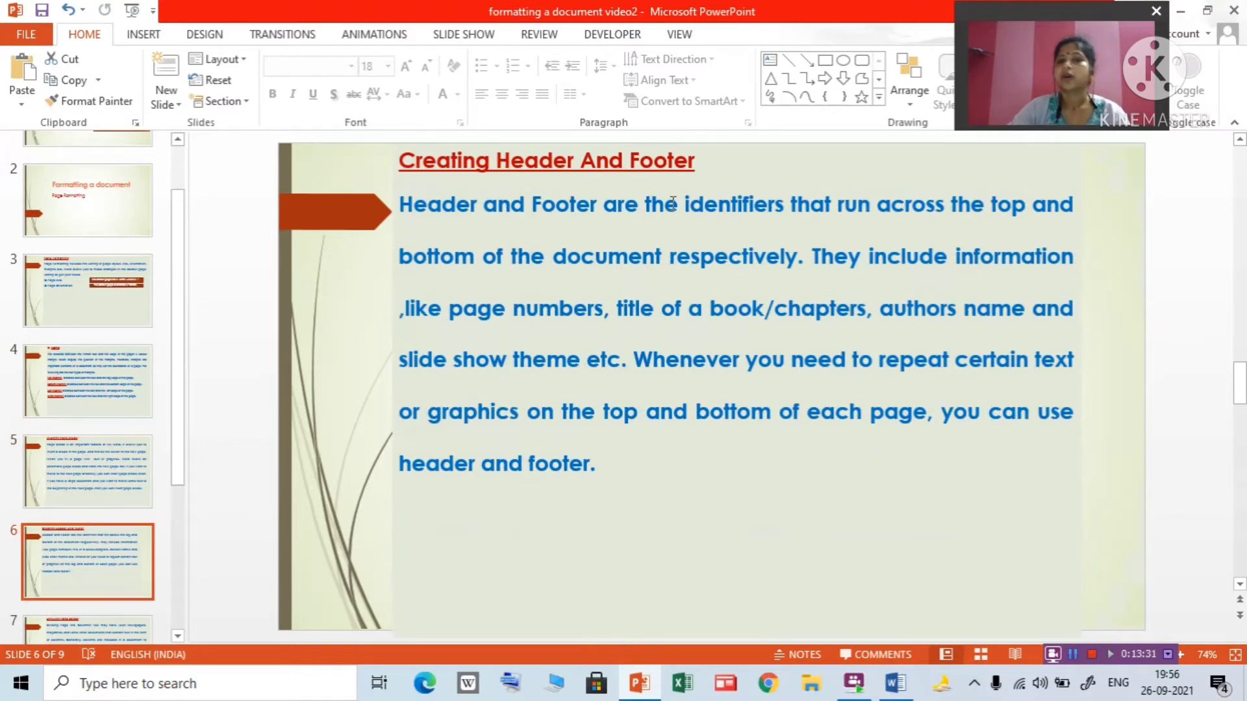
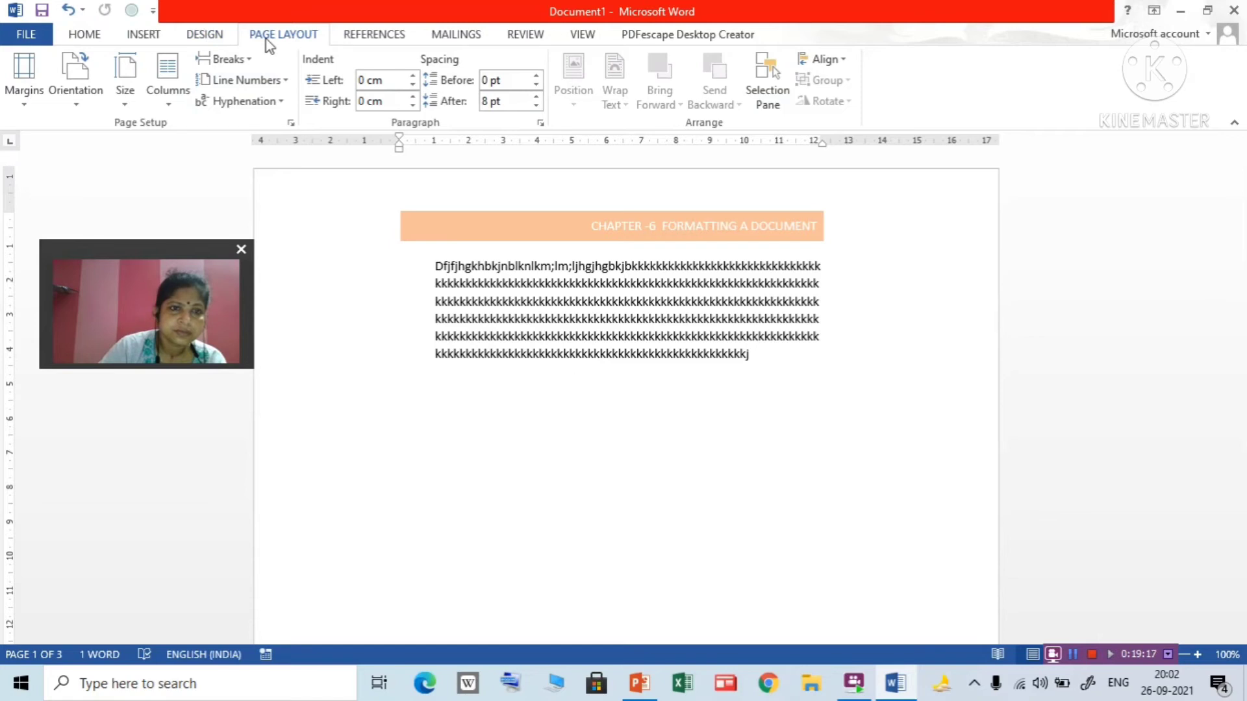
Apply a red 3 pt box page border with a thick-and-thin line style to the whole document
click(292, 126)
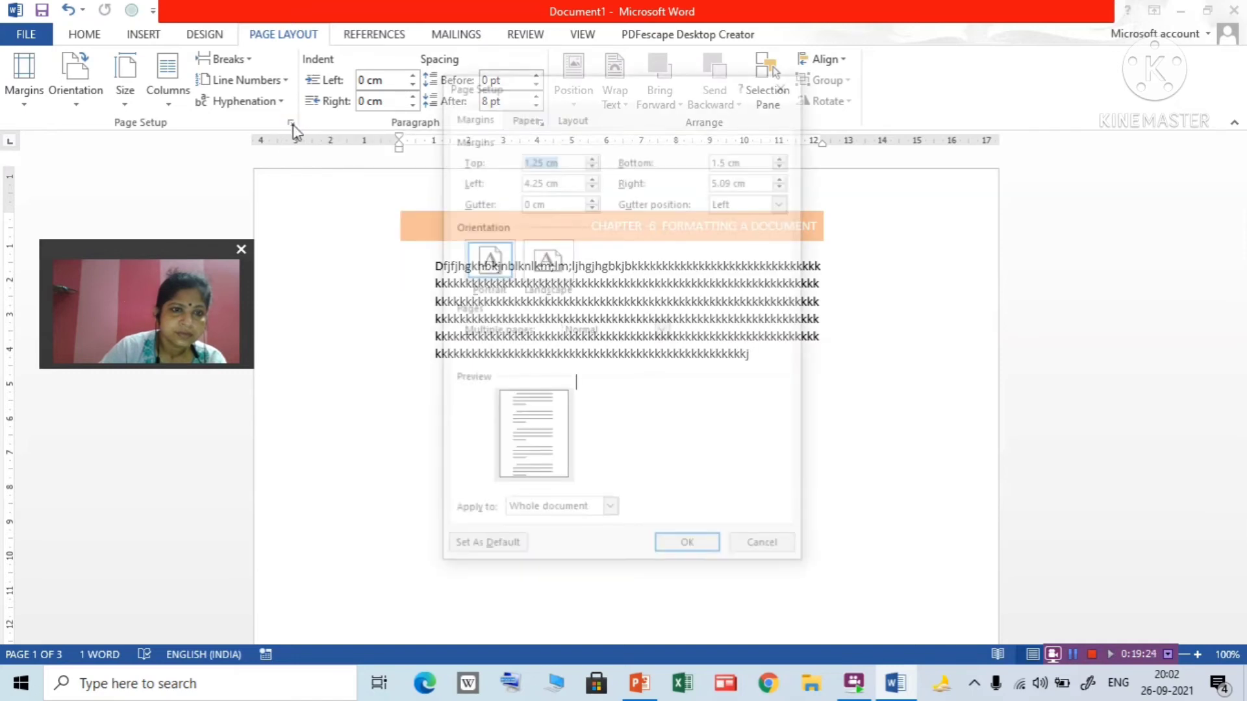
click(522, 116)
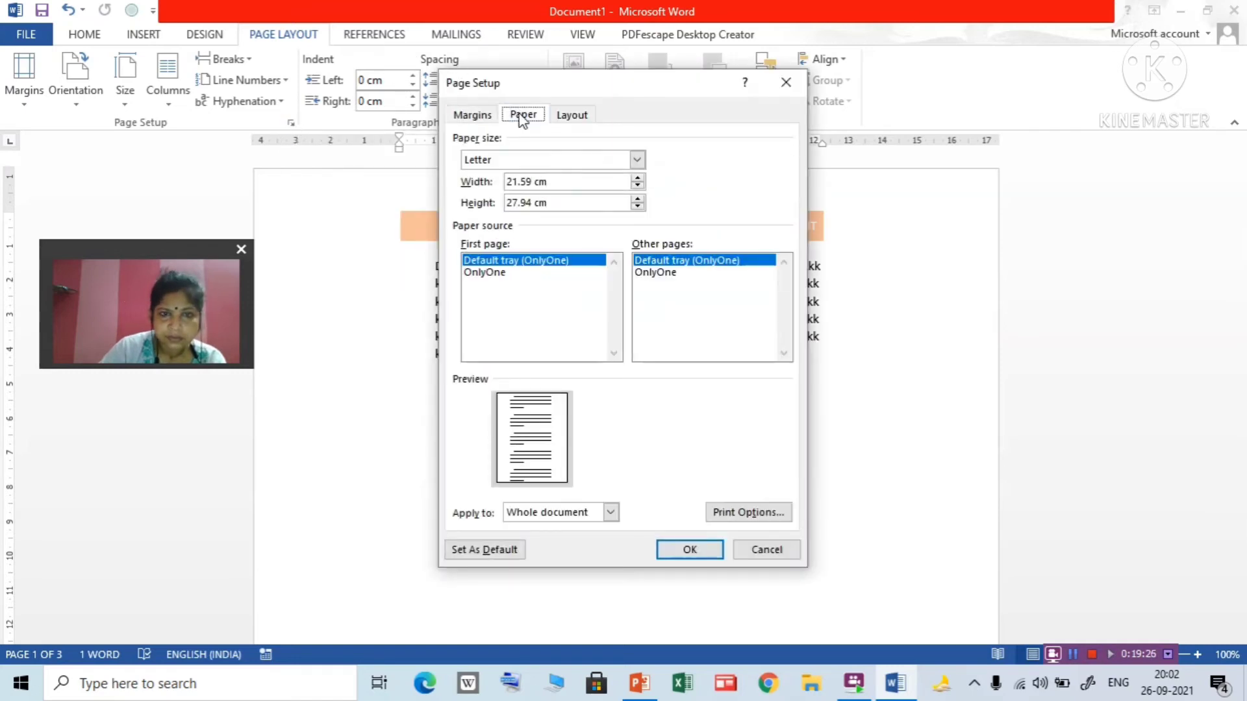
click(572, 115)
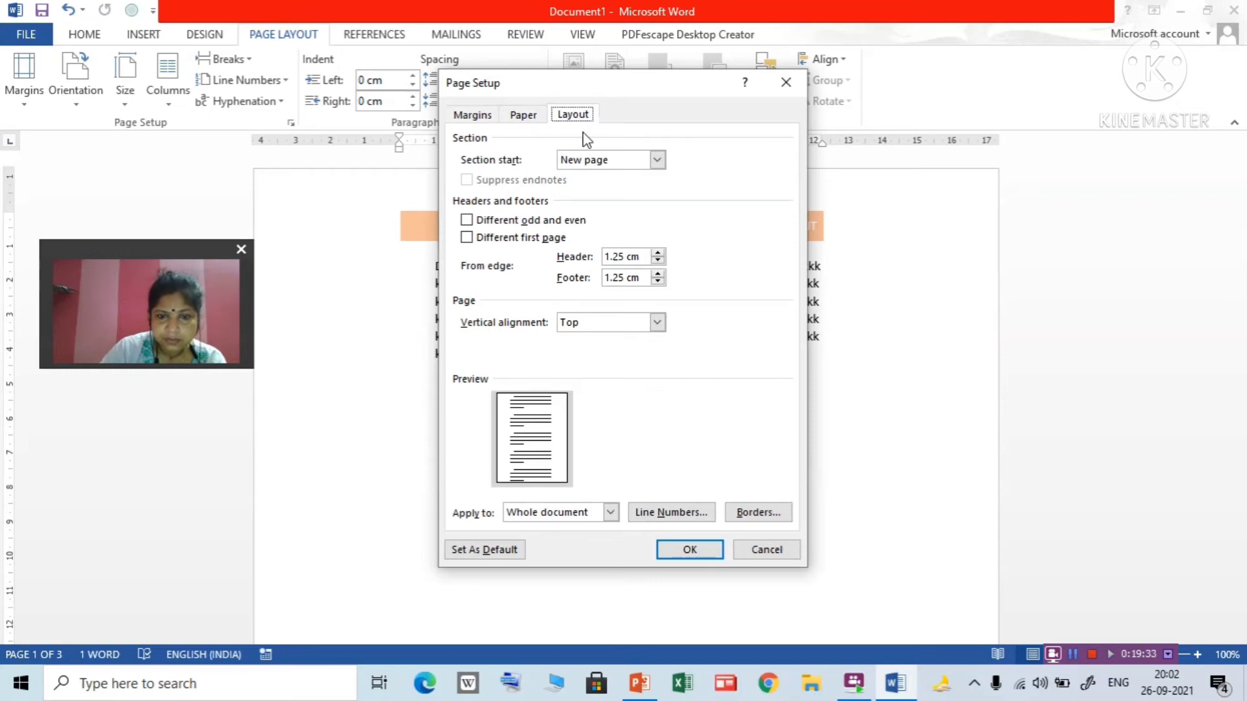
click(751, 512)
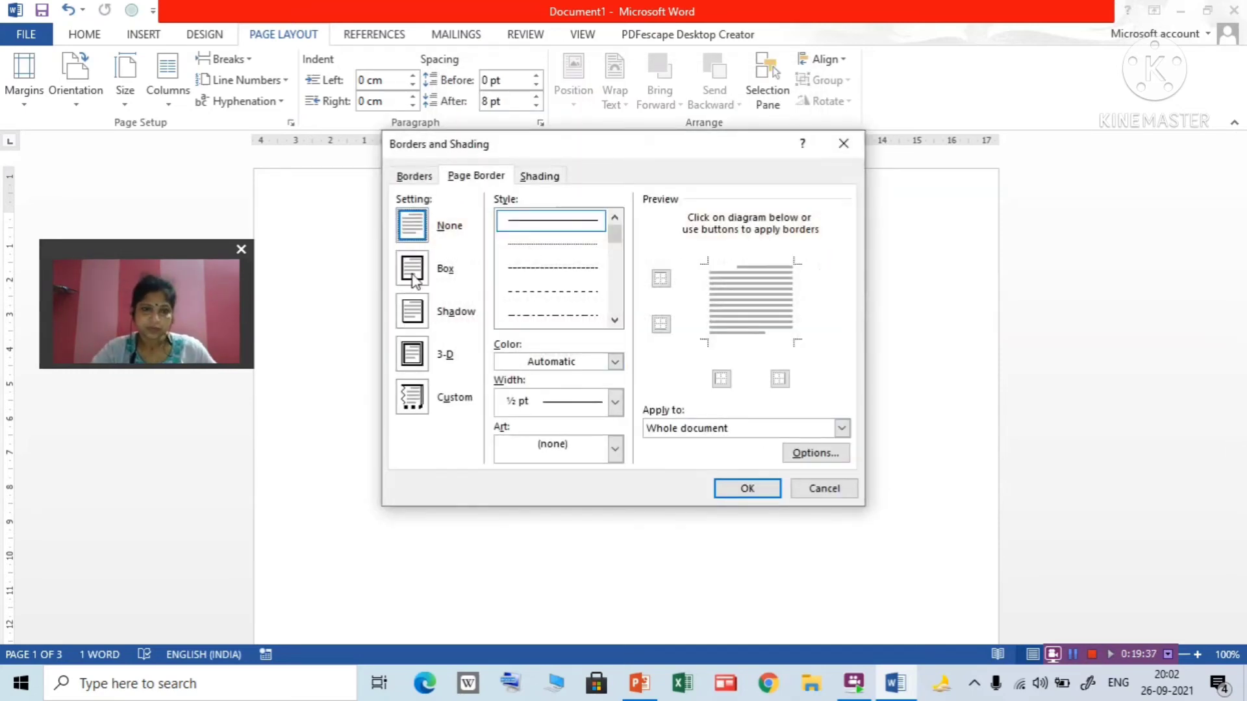
click(413, 276)
mouse_move(618, 240)
mouse_down()
mouse_move(617, 284)
mouse_move(618, 265)
mouse_up()
click(578, 245)
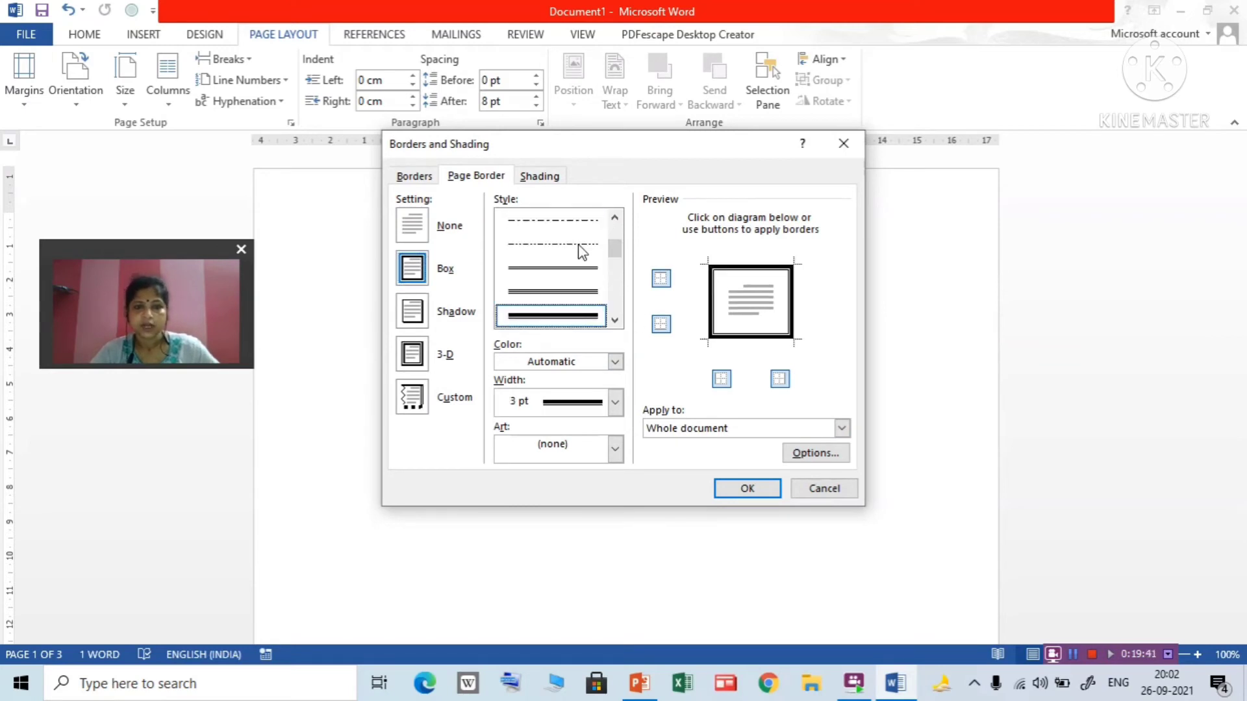
click(614, 362)
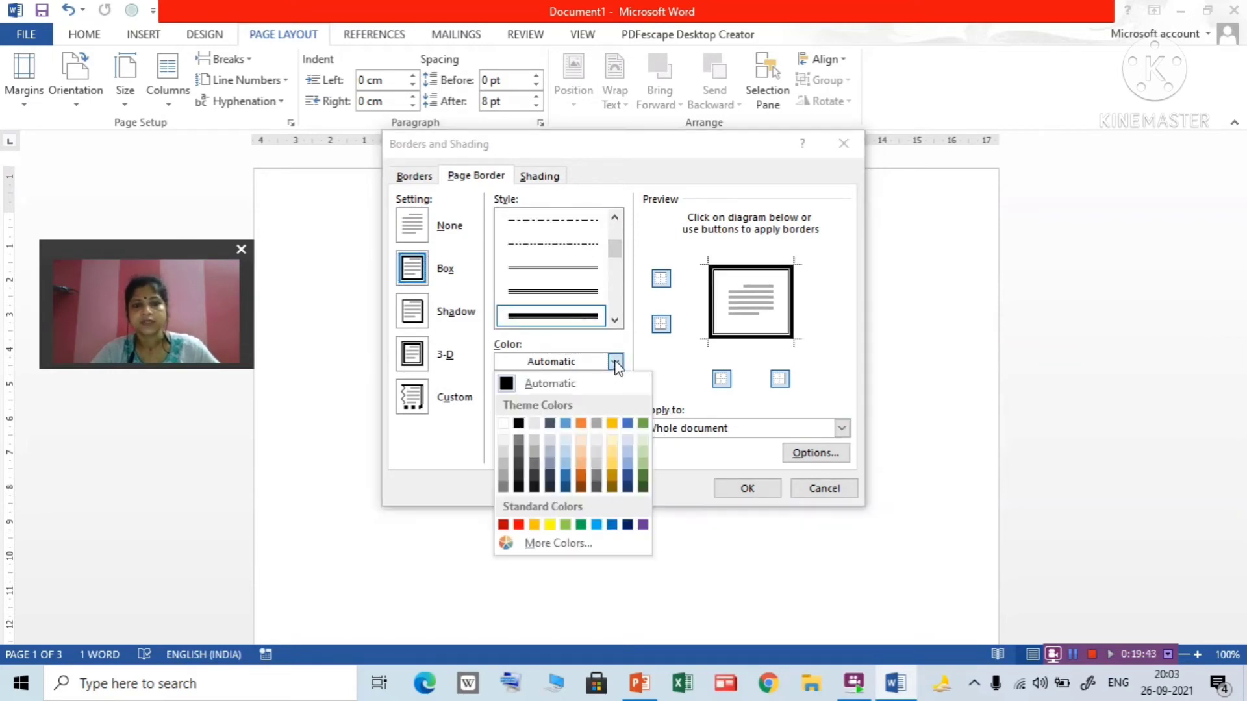
click(518, 525)
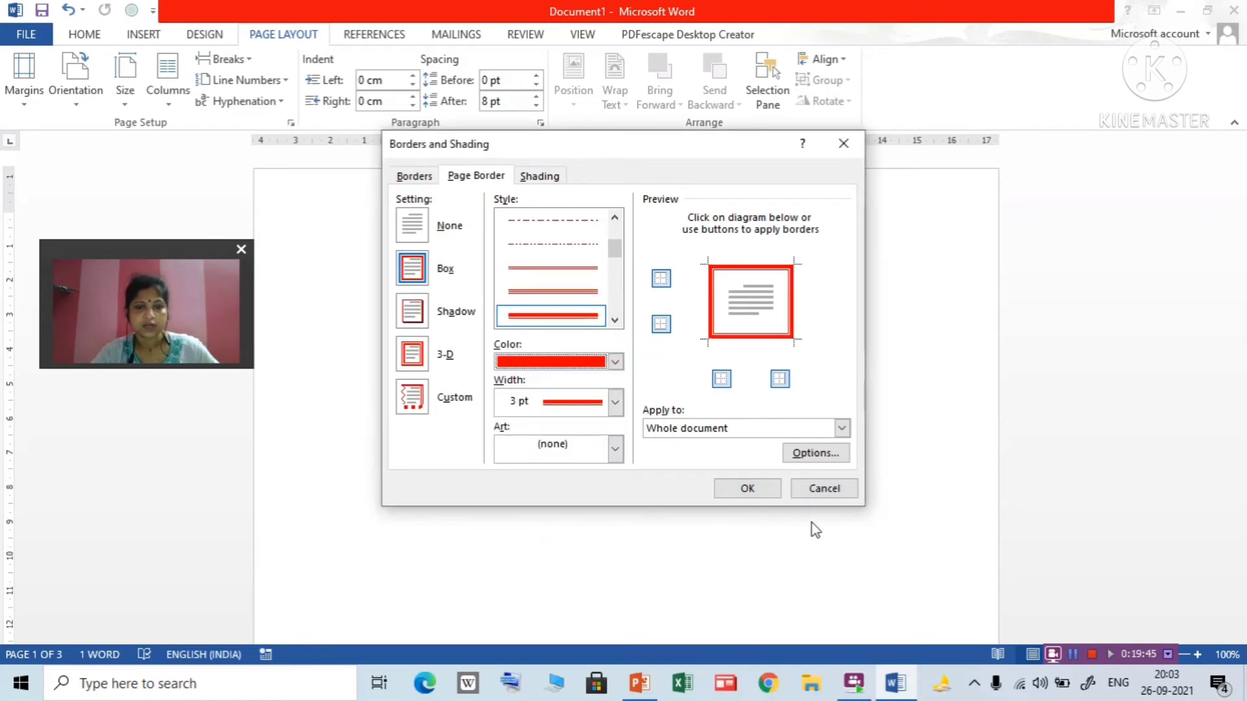
click(745, 490)
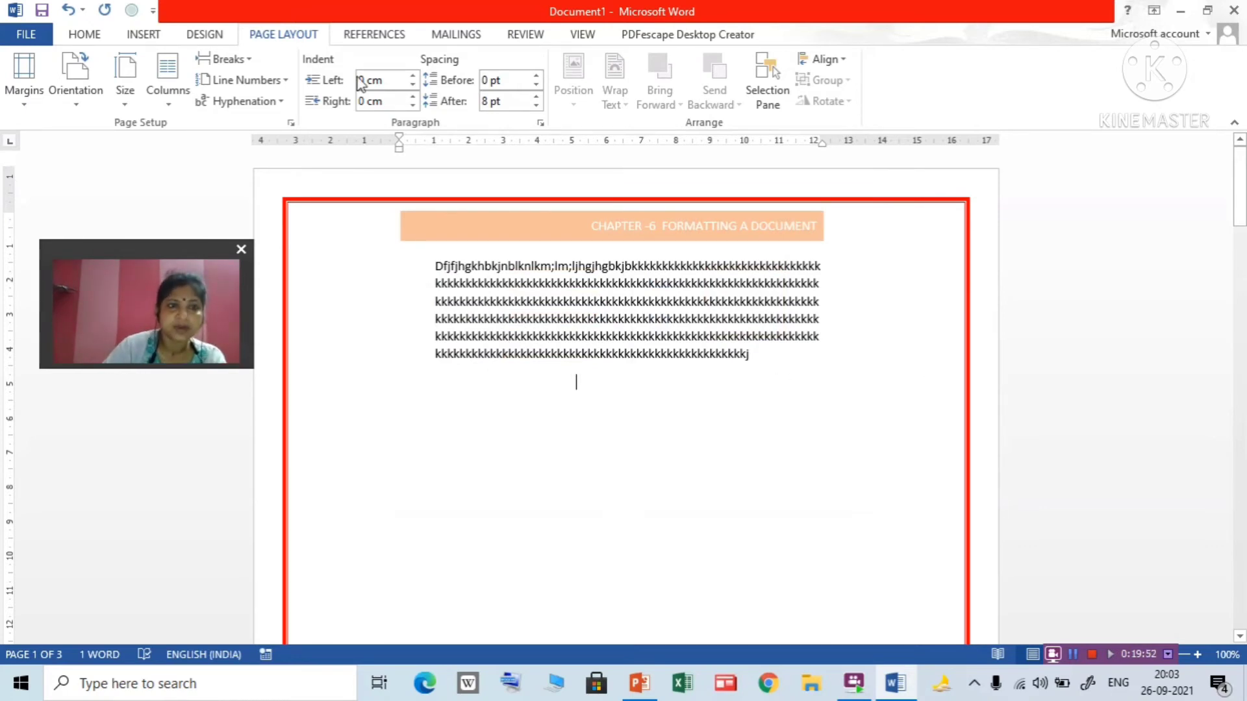
Change the page border of the whole document to the green tree art border
click(291, 123)
click(756, 513)
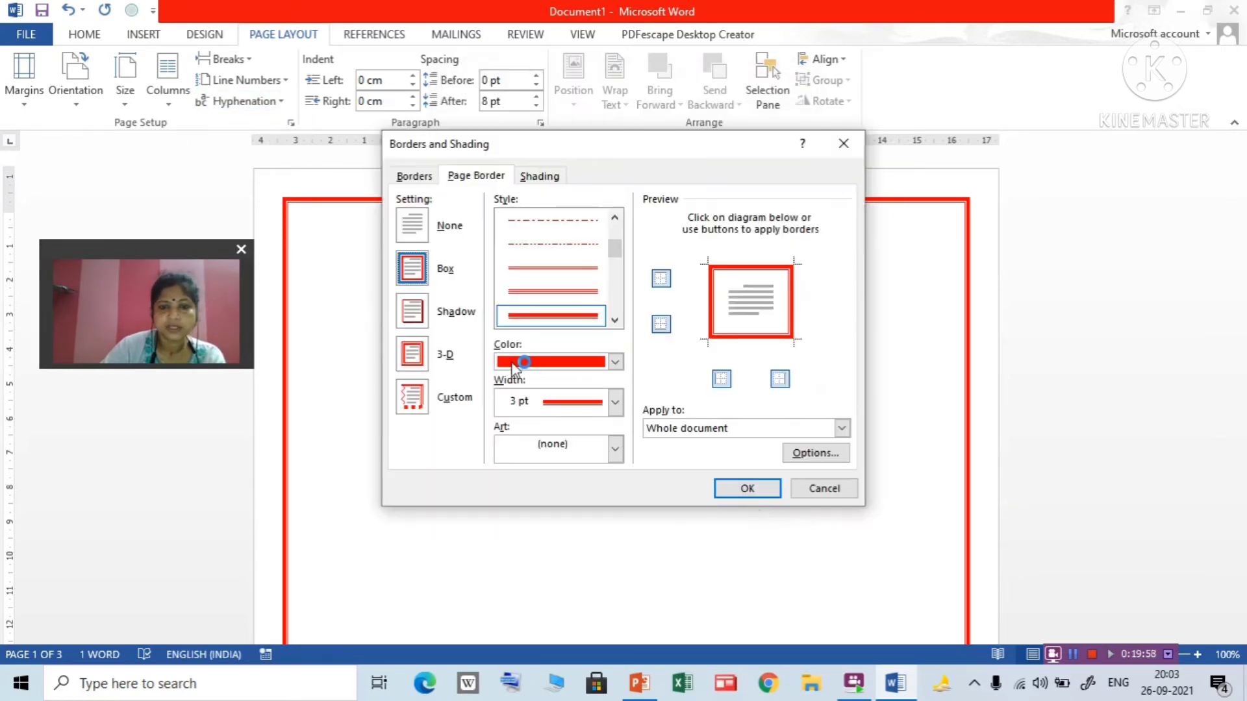
click(615, 448)
mouse_move(616, 488)
mouse_down()
mouse_move(623, 554)
mouse_move(620, 491)
mouse_up()
click(578, 571)
click(748, 489)
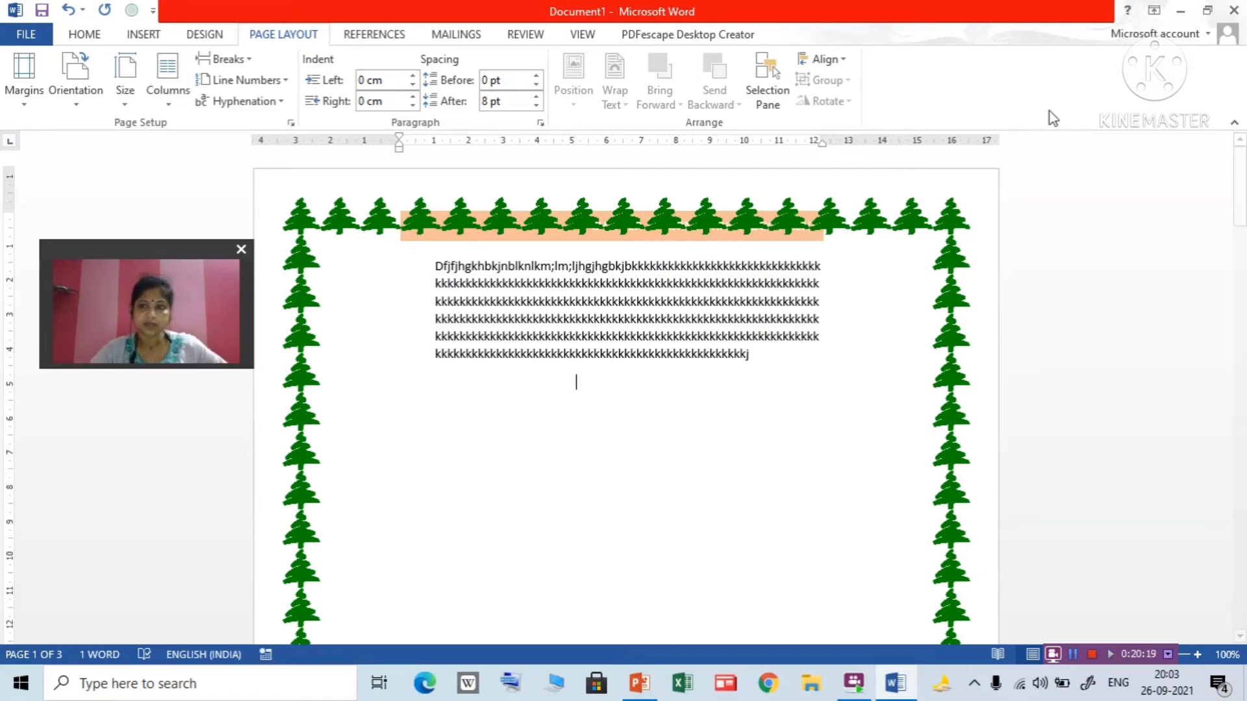
drag(1240, 214, 1241, 187)
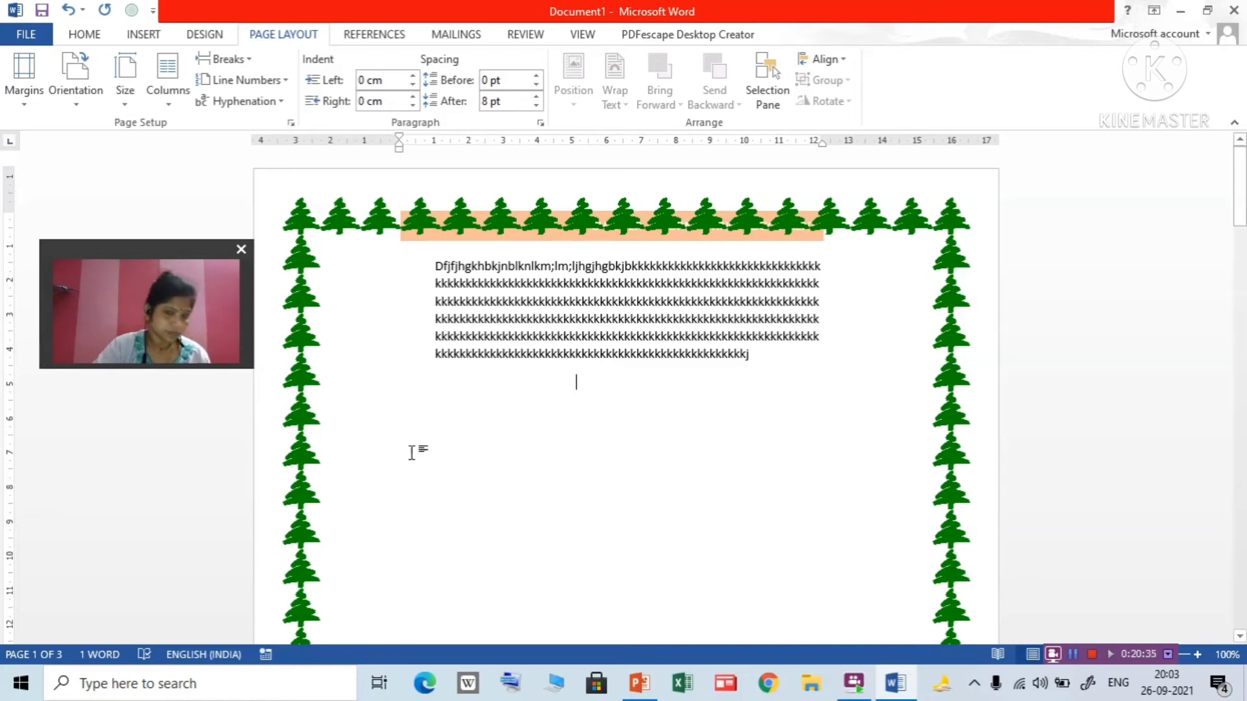
Look at the presentation's slide on dividing a page into columns and return to the Word document
mouse_move(639, 682)
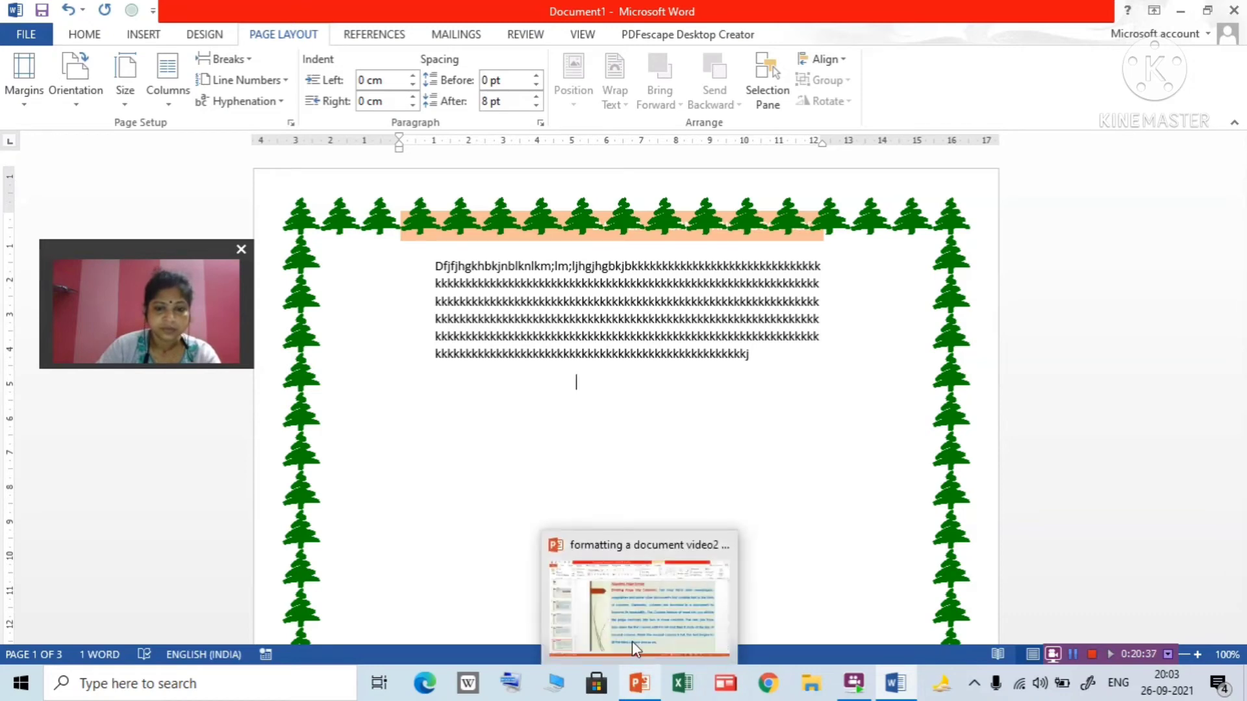
mouse_move(634, 617)
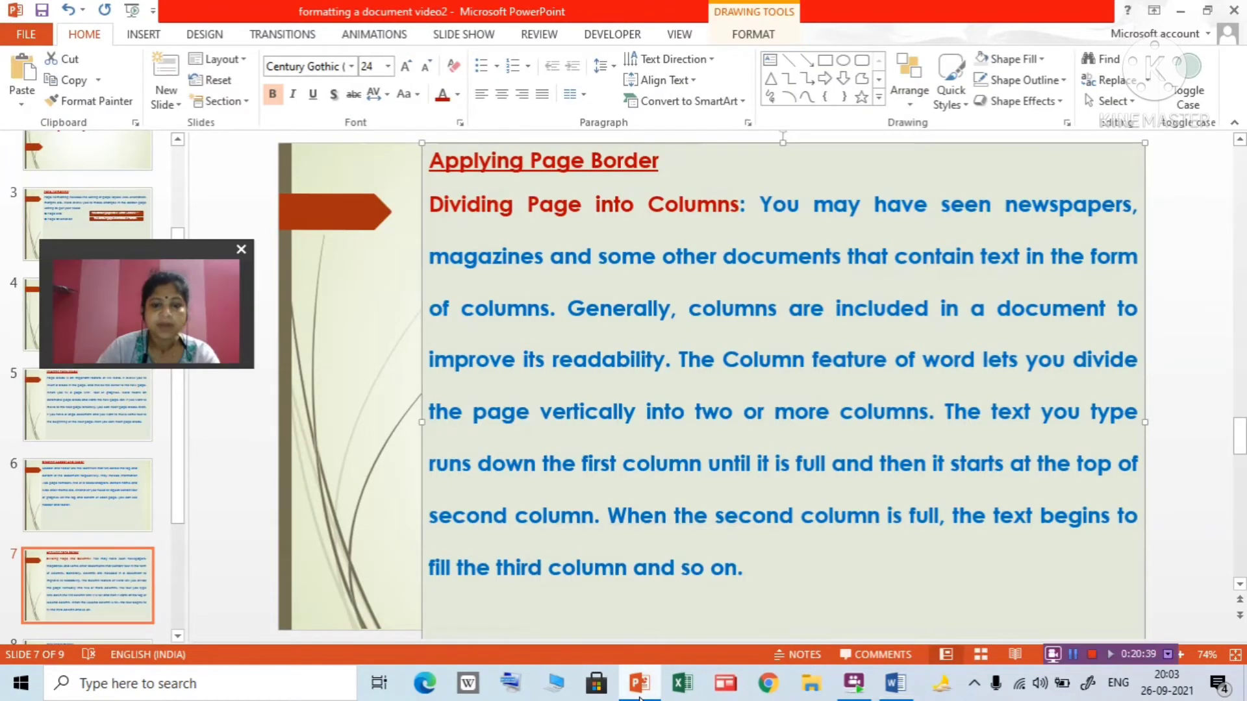
click(895, 682)
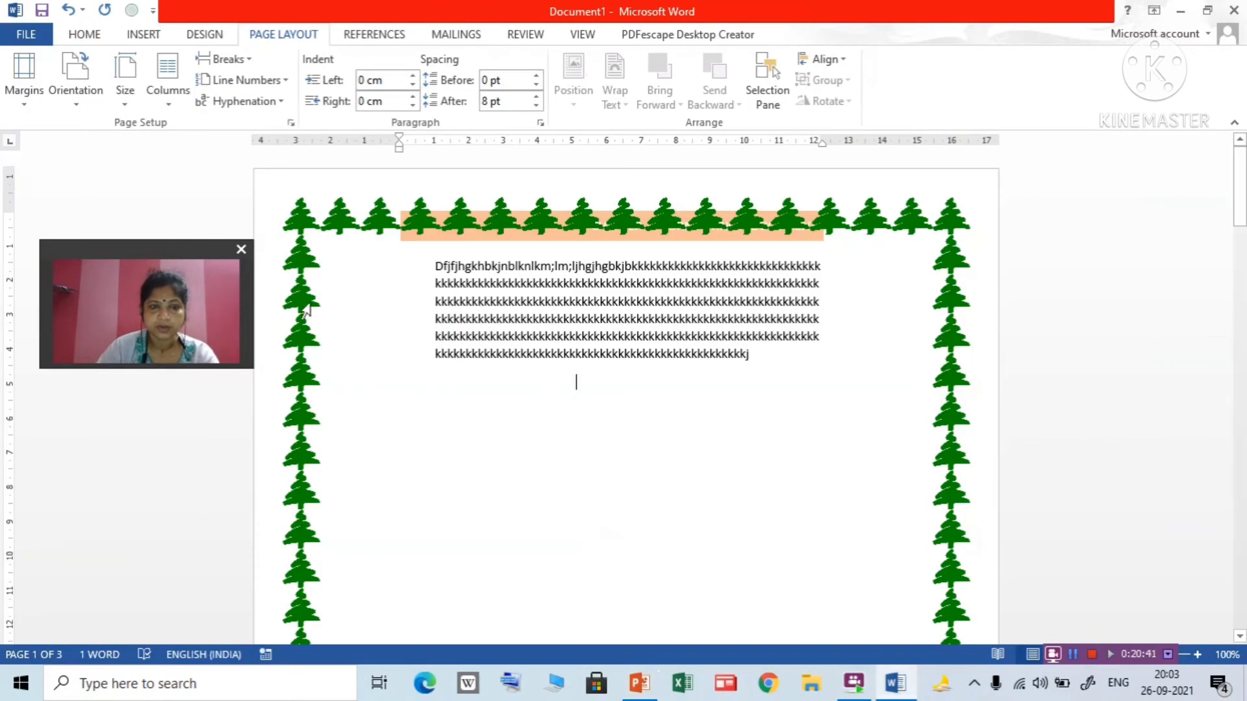
Create a new blank document
click(26, 34)
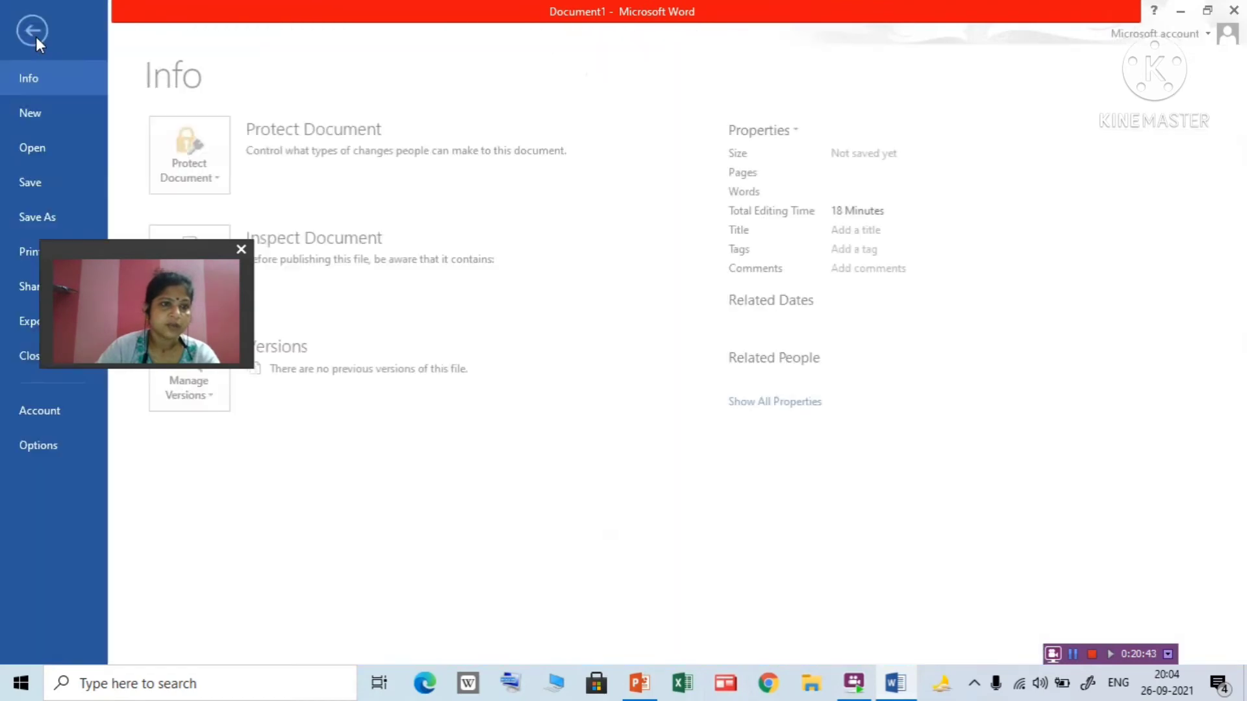
click(33, 112)
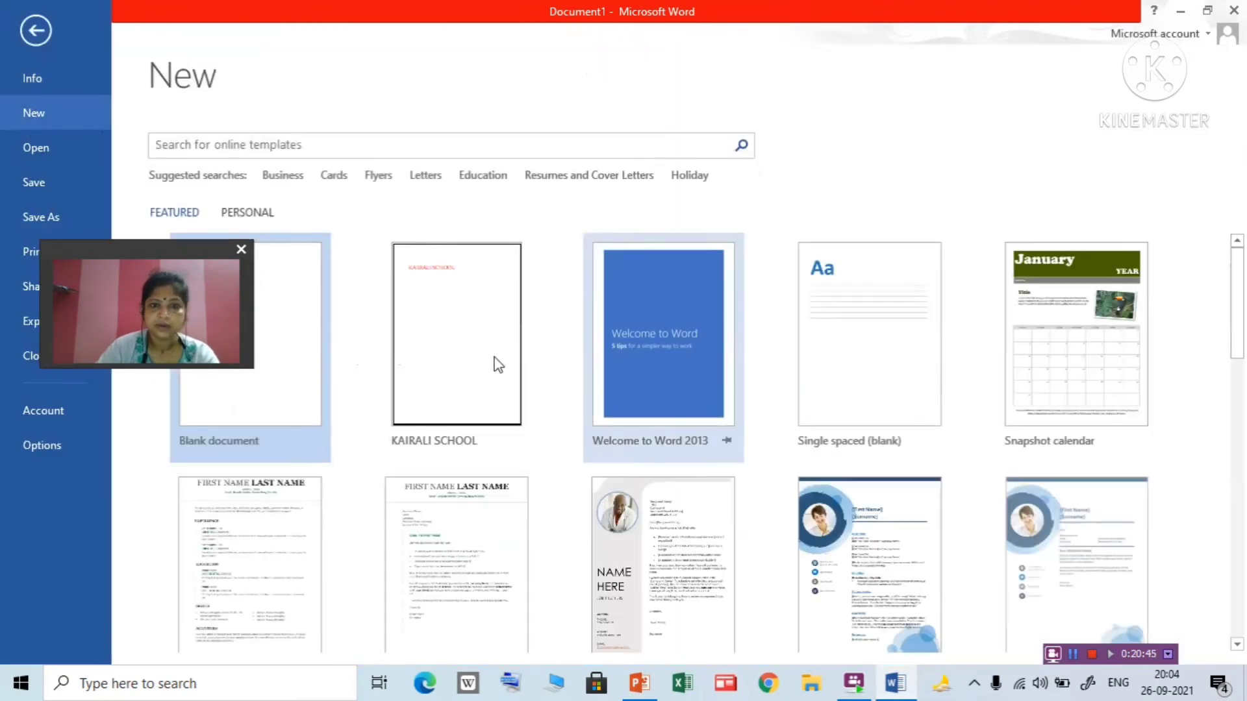
click(267, 368)
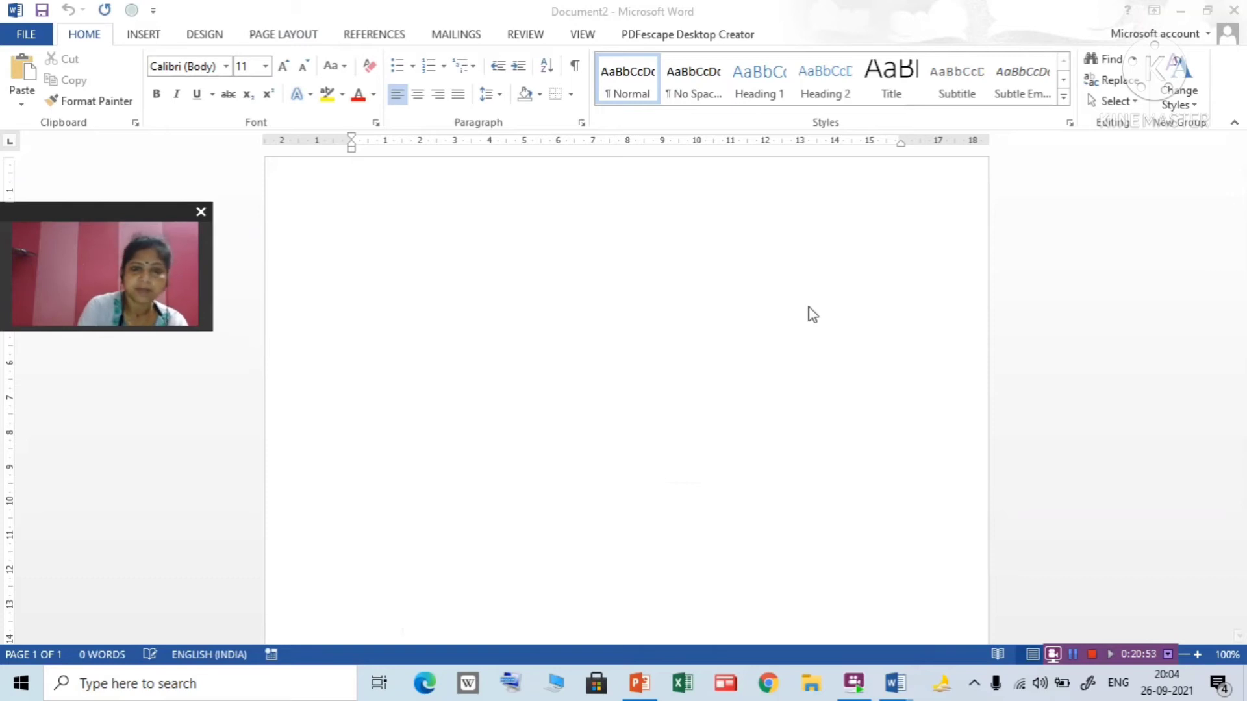
click(430, 324)
text(gfdchgggggggggggggggggggggggggggggggggggg)
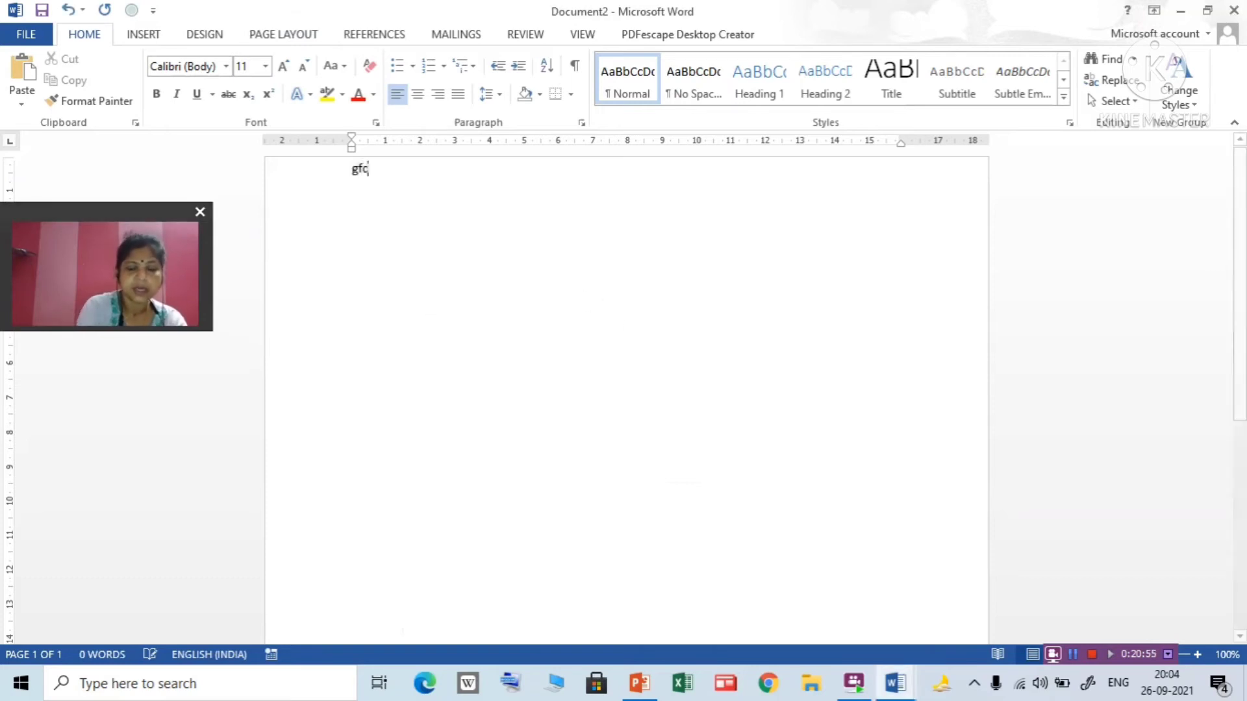
text(ggggggggggggggggggggggggggggggggggggggggggggggggggggggggggggg)
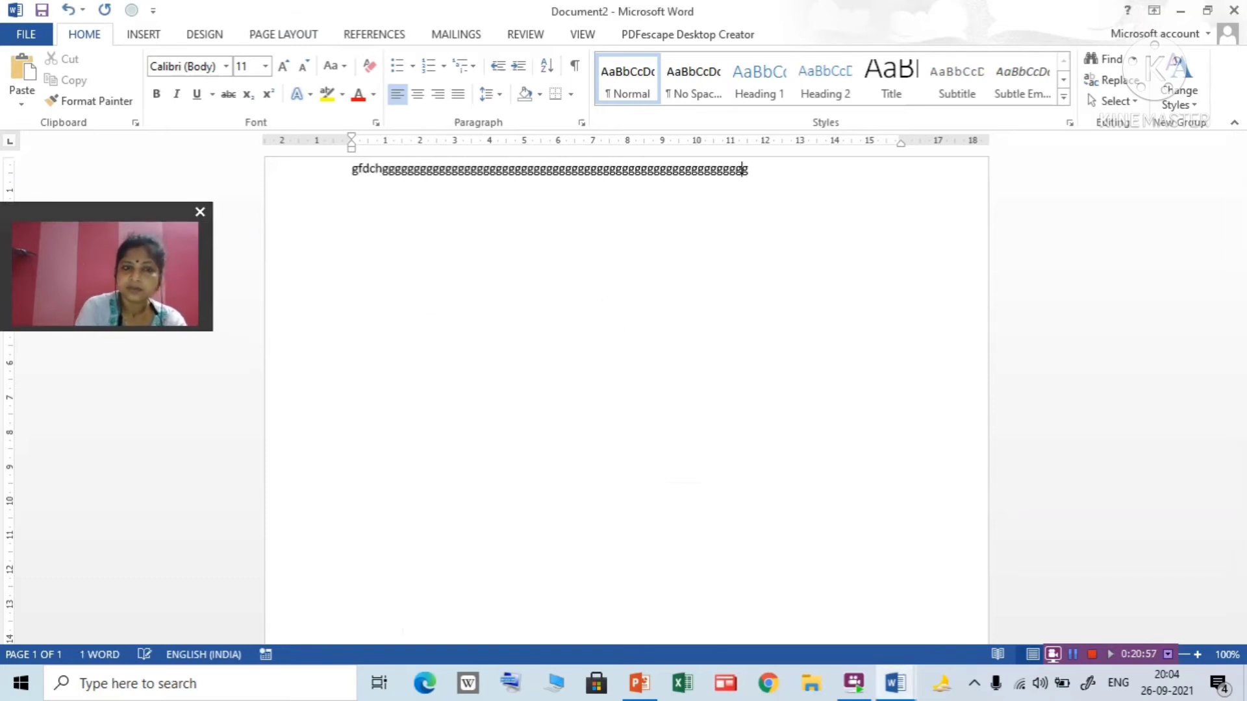
key(BackSpace)
key(BackSpace)
key(BackSpace)
key(BackSpace)
key(BackSpace)
key(BackSpace)
key(BackSpace)
key(BackSpace)
key(BackSpace)
key(BackSpace)
key(BackSpace)
key(BackSpace)
key(BackSpace)
key(BackSpace)
key(BackSpace)
key(BackSpace)
key(BackSpace)
key(BackSpace)
key(BackSpace)
key(BackSpace)
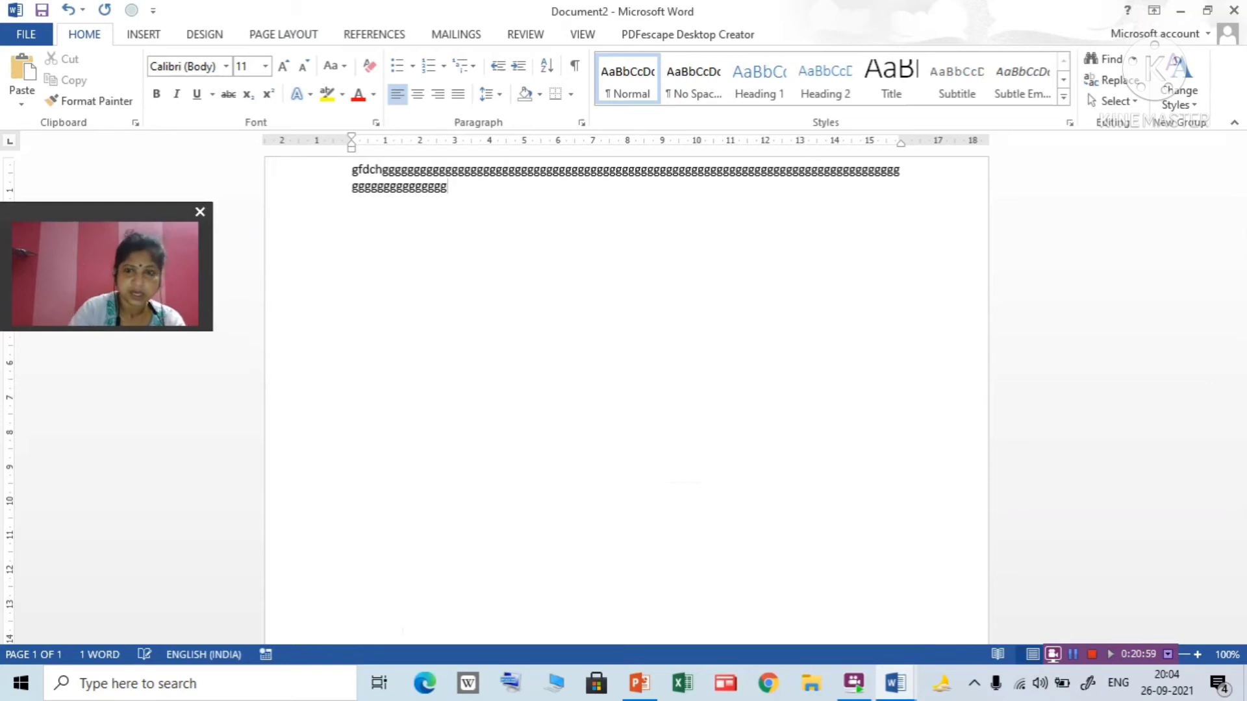
key(BackSpace)
key(BackSpace)
key(BackSpace)
key(BackSpace)
key(BackSpace)
key(BackSpace)
key(BackSpace)
key(BackSpace)
key(BackSpace)
key(BackSpace)
key(BackSpace)
key(BackSpace)
key(BackSpace)
key(BackSpace)
key(BackSpace)
key(BackSpace)
key(BackSpace)
key(BackSpace)
key(BackSpace)
key(BackSpace)
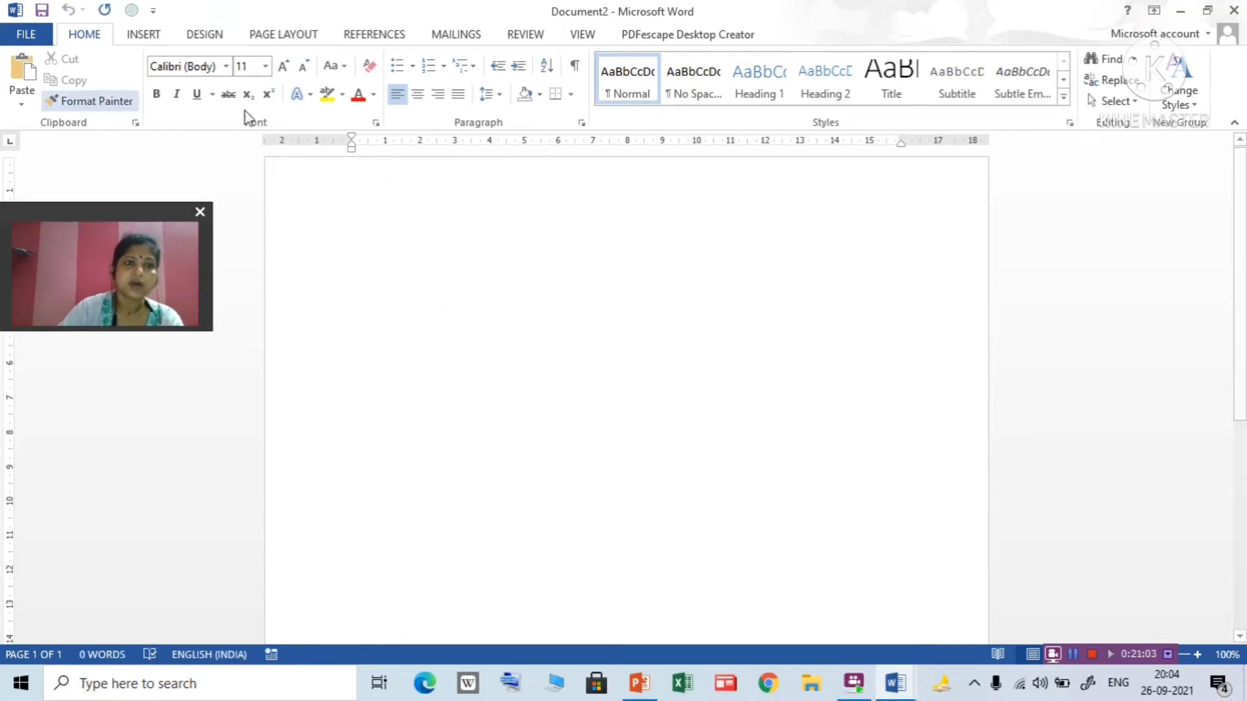
Divide the blank page into three columns
click(289, 36)
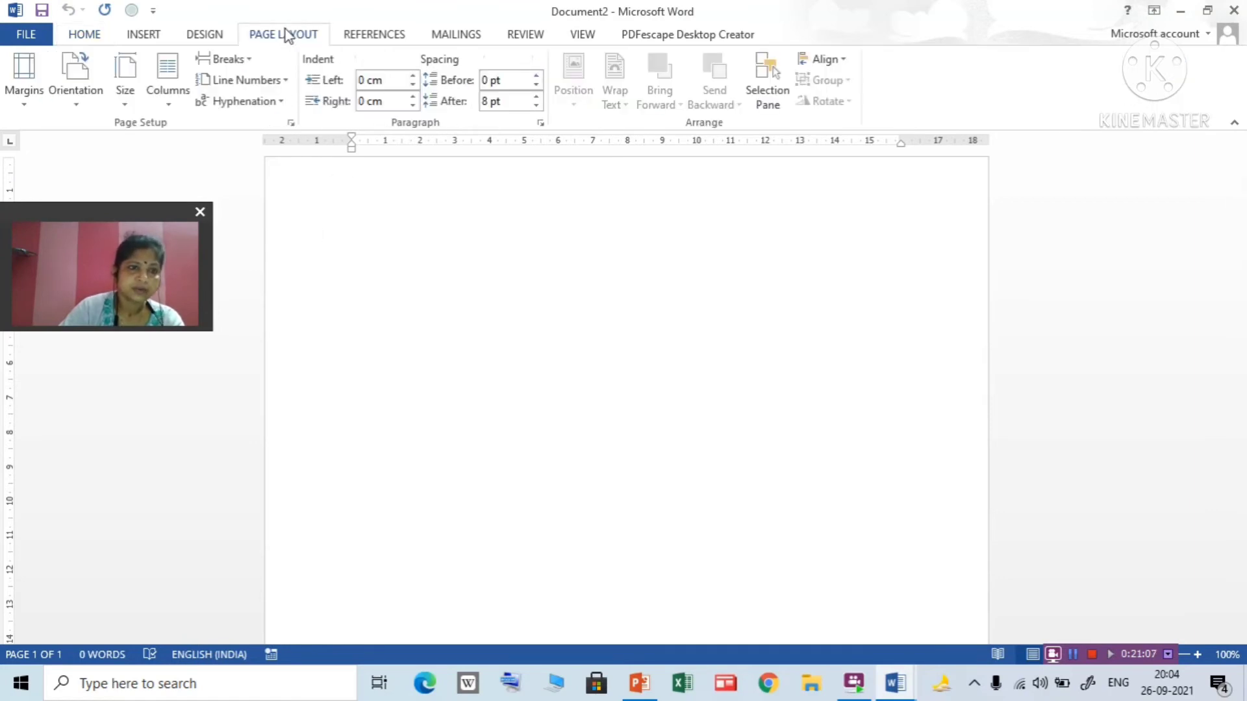
click(170, 104)
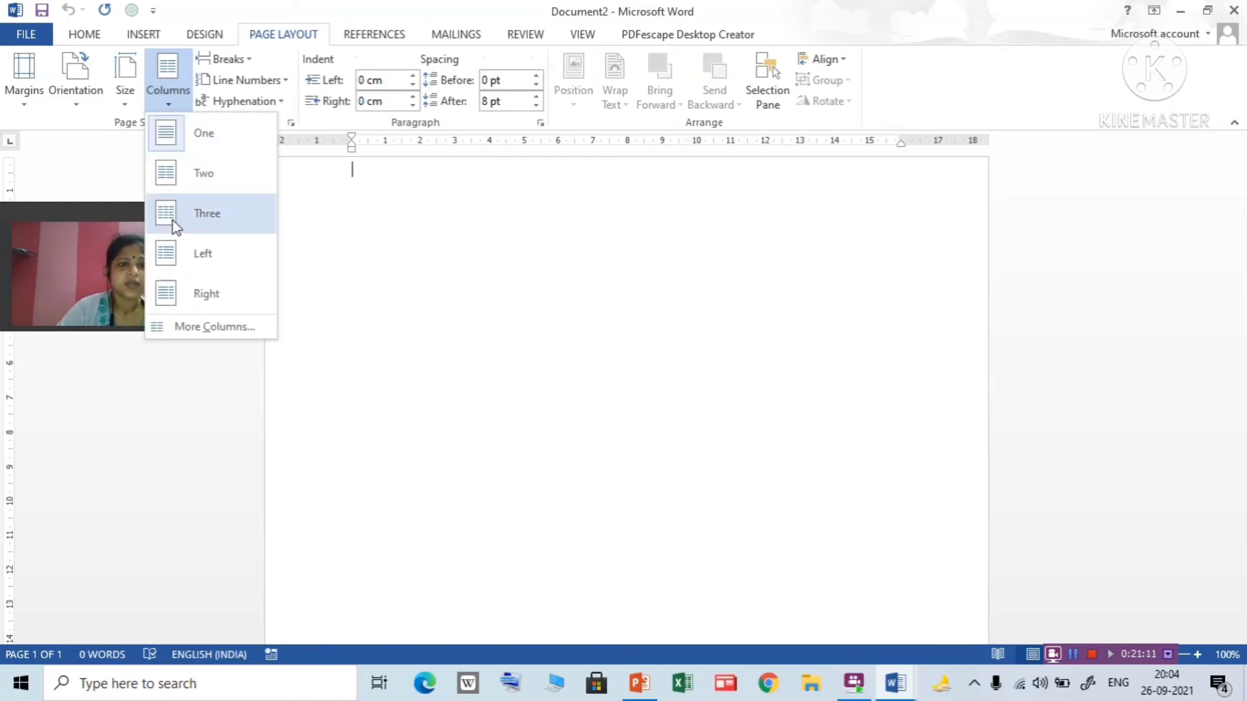
click(195, 221)
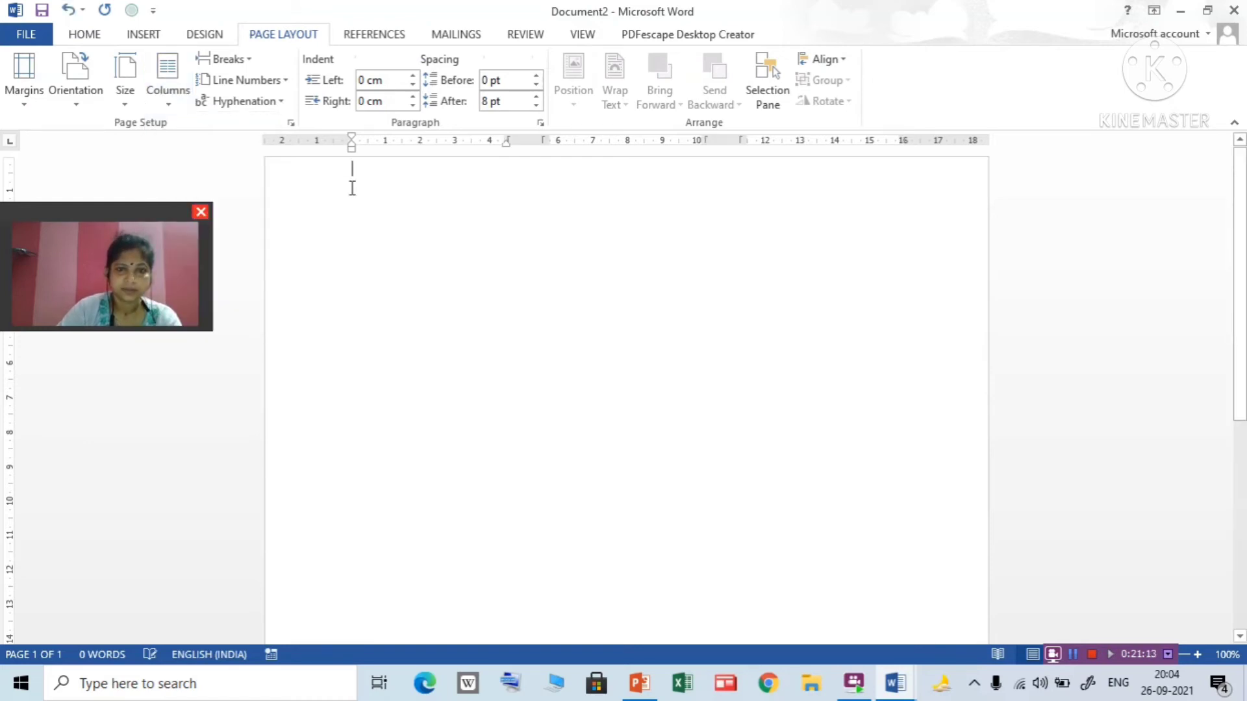
Enter about five lines of random placeholder letters in the first column, ending with a full stop
text(gfdhgfjhjhgjbkjhkjnlkjljhkjhb)
key(shift+Return)
text(kjhkjhnkj)
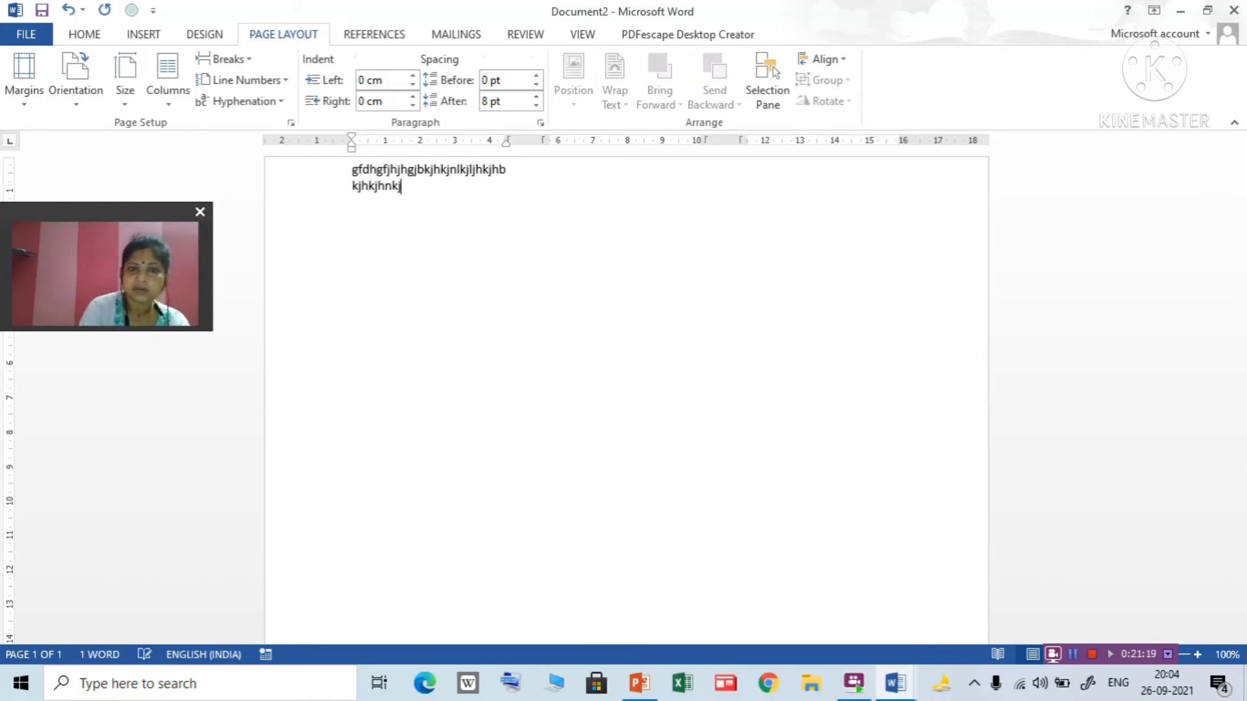
text(nlknlkjhgchgvjhvgj)
key(shift+Return)
text(hj)
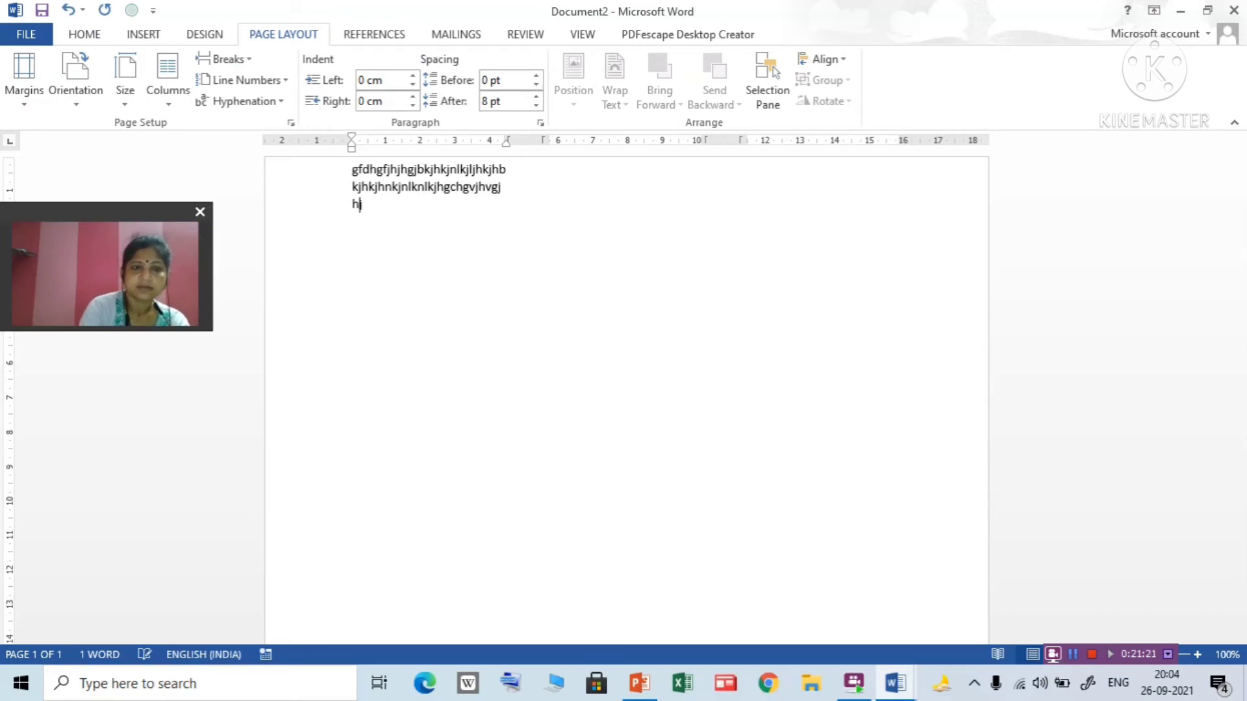
text(hgjhbjbkjnghjvjhbkjnkjnlk)
key(shift+Return)
text(gvjhjhbkjbkj)
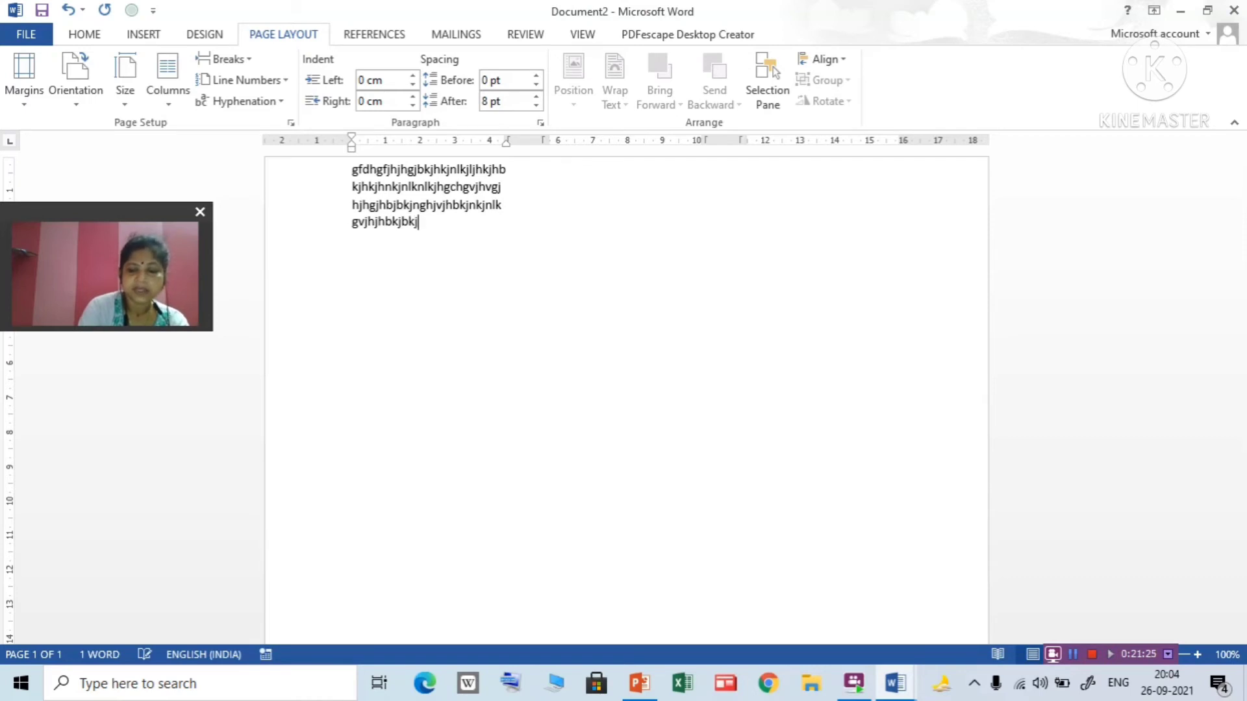
text(n,n,m.,m.,bmb)
key(shift+Return)
text(mn.)
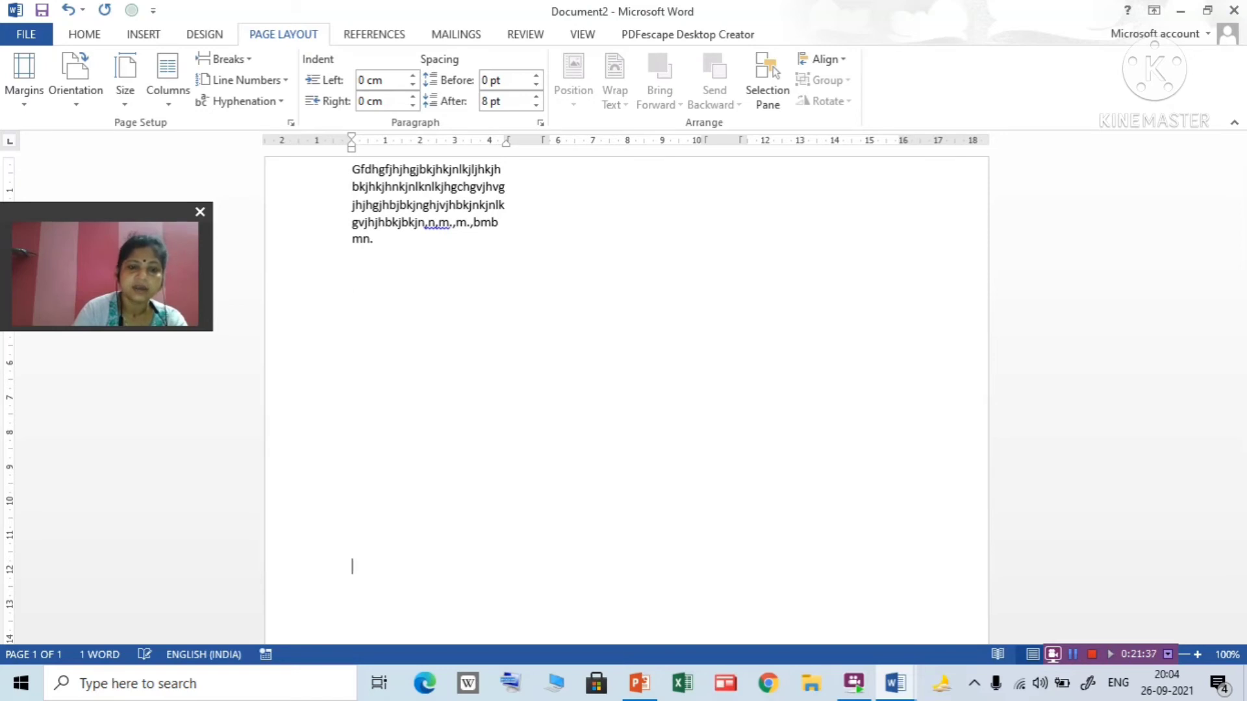
Add blank lines to reach the second column and enter about three lines of random placeholder letters there
key(Return)
key(Return)
key(Return)
key(Return)
key(Return)
key(Return)
key(Return)
key(Return)
key(Return)
key(Return)
key(Return)
key(Return)
key(Return)
key(Return)
key(Return)
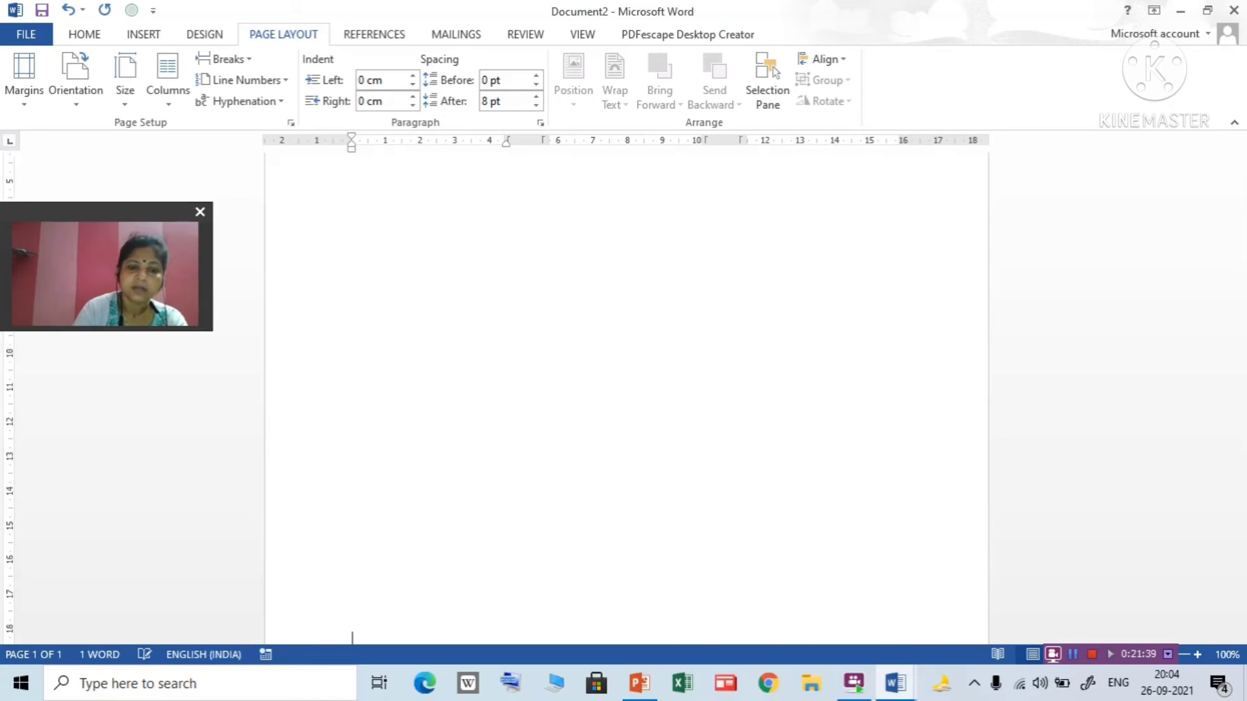
key(Return)
key(Return)
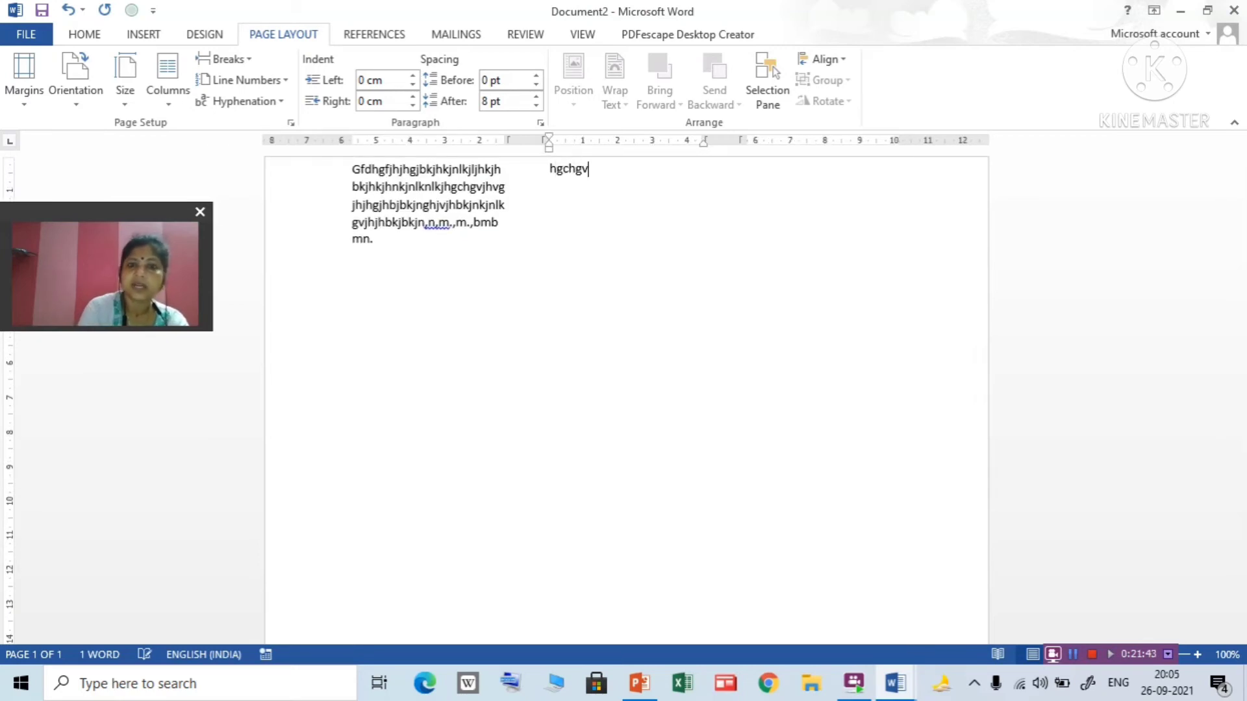
text(hgchgvjhvjhbjbgfcgchgvjh)
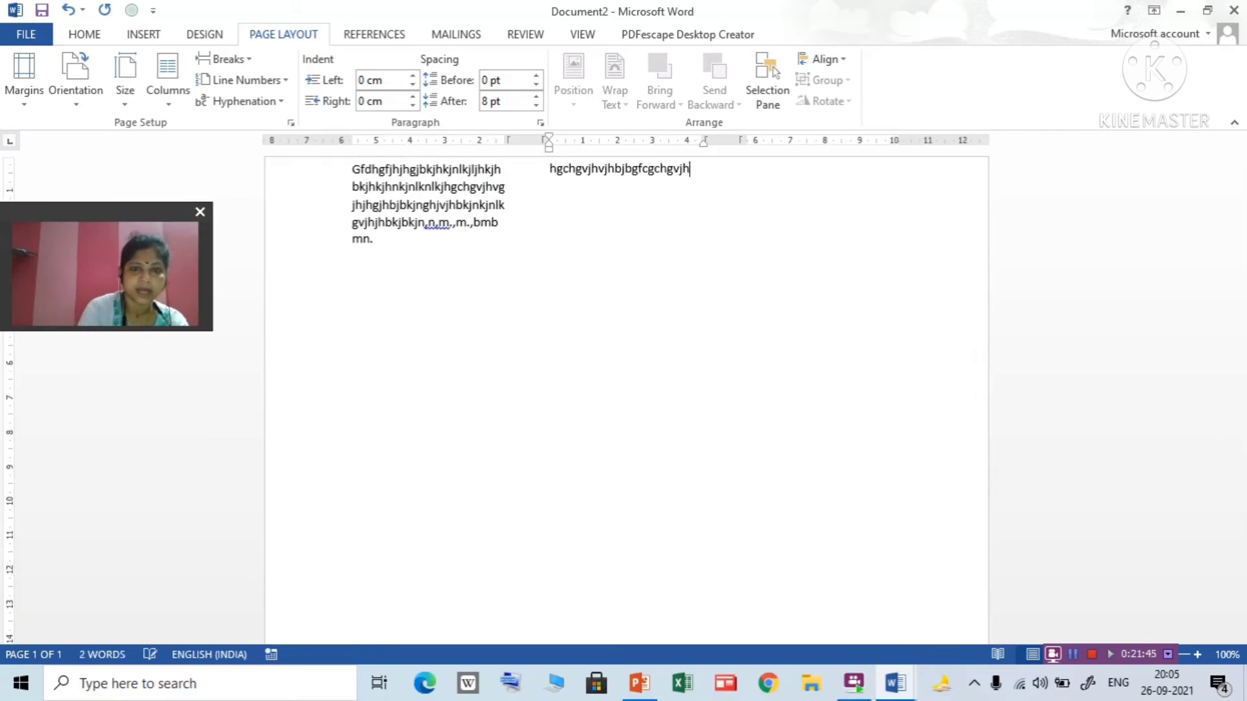
text(bjbchgvhnbmnb,mn,m)
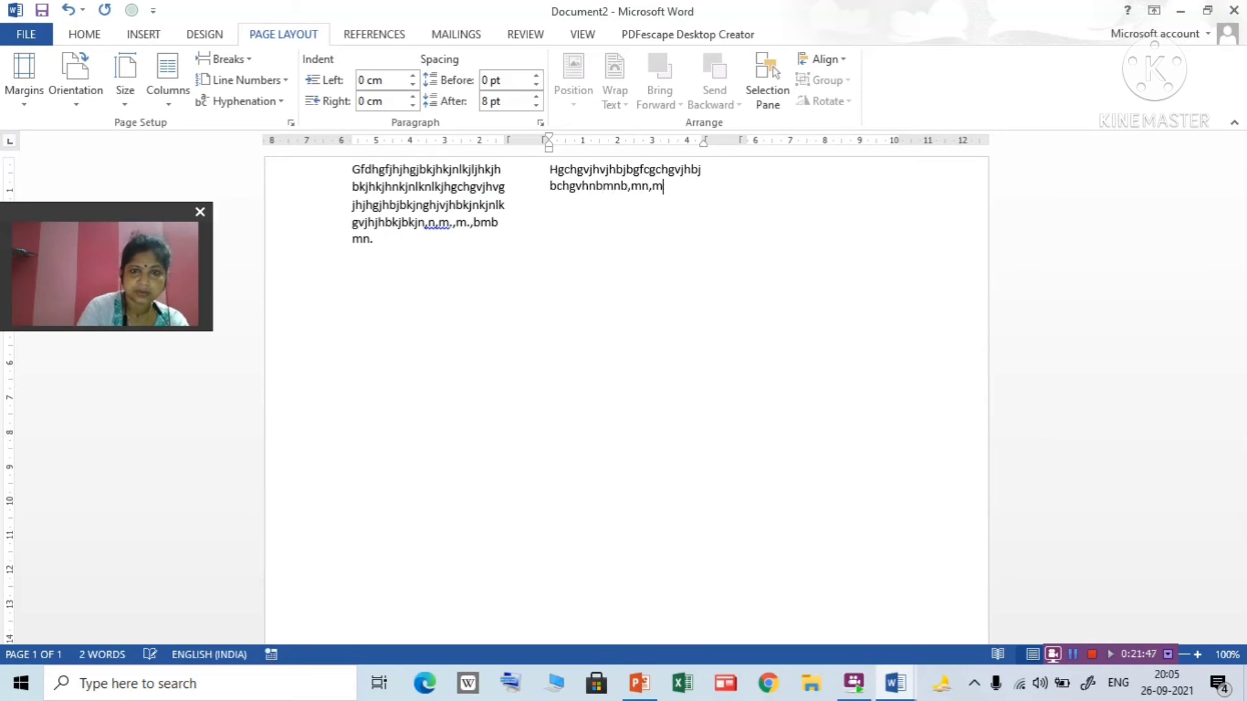
text(vhvmbmnnvmnbmr)
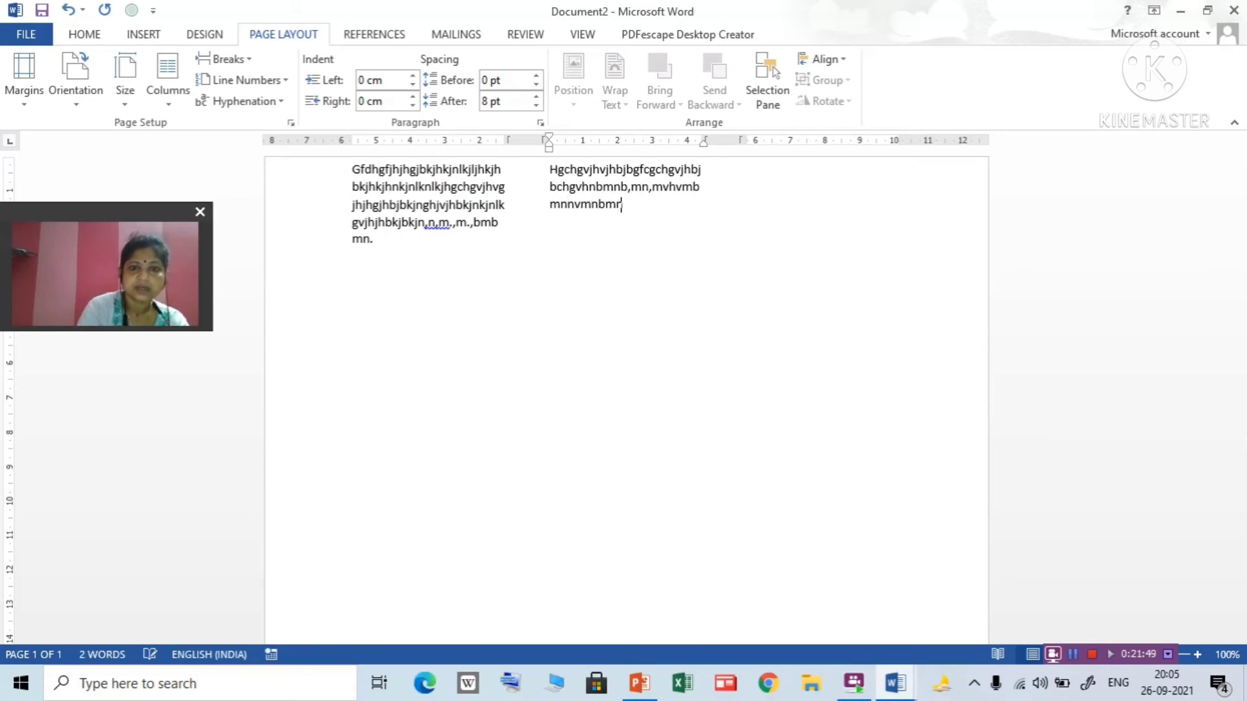
Add blank lines to reach the third column, dismiss the Webex window, and enter about five lines of random placeholder letters
key(Return)
key(Return)
key(Return)
key(Return)
key(Return)
key(Return)
key(Return)
key(Return)
key(Return)
key(Return)
key(Return)
key(Return)
key(Return)
key(Return)
key(Return)
key(Return)
key(Return)
key(Return)
key(Return)
key(Return)
key(Return)
key(Return)
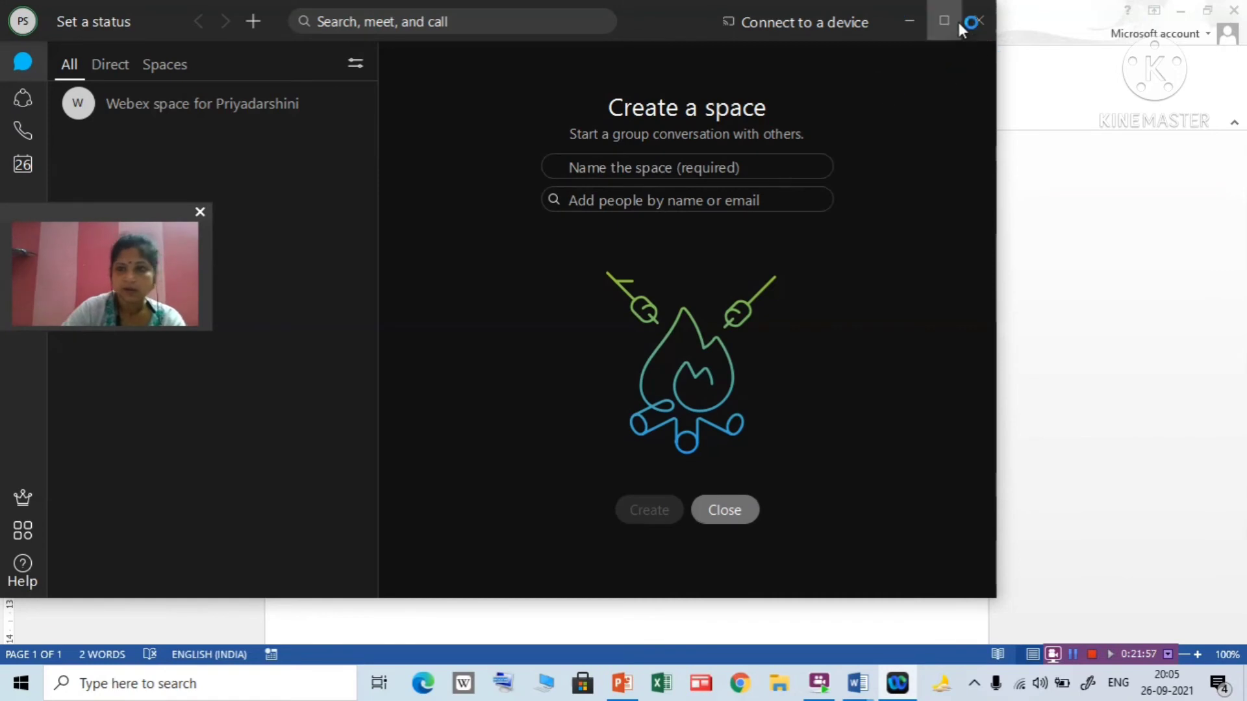
click(978, 20)
text(hfjhgjhbjknkjnhgfjhgjhbkjnklhgvhvjhbjbnkj)
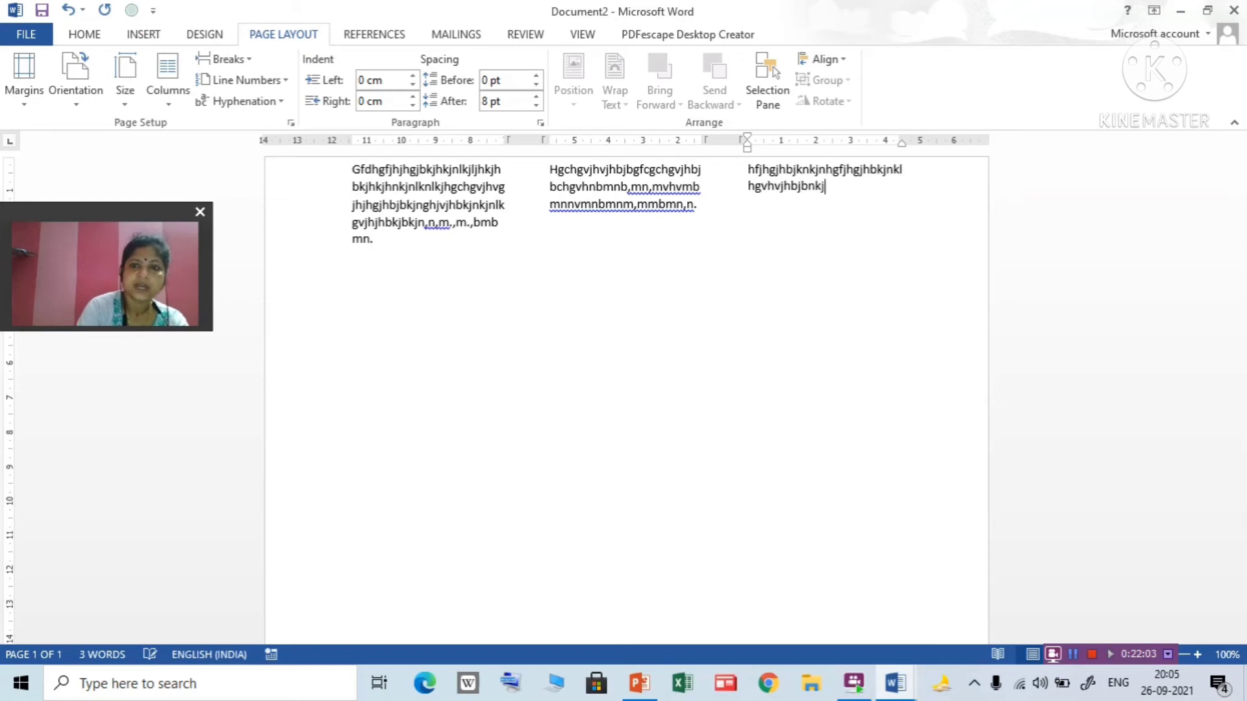
text(nghgvjhbk)
text(jhnhgvjhgjhjkhkjgvjhbjhkjvjhbjgvjhbjbkjhgvjhgkjhljlkj)
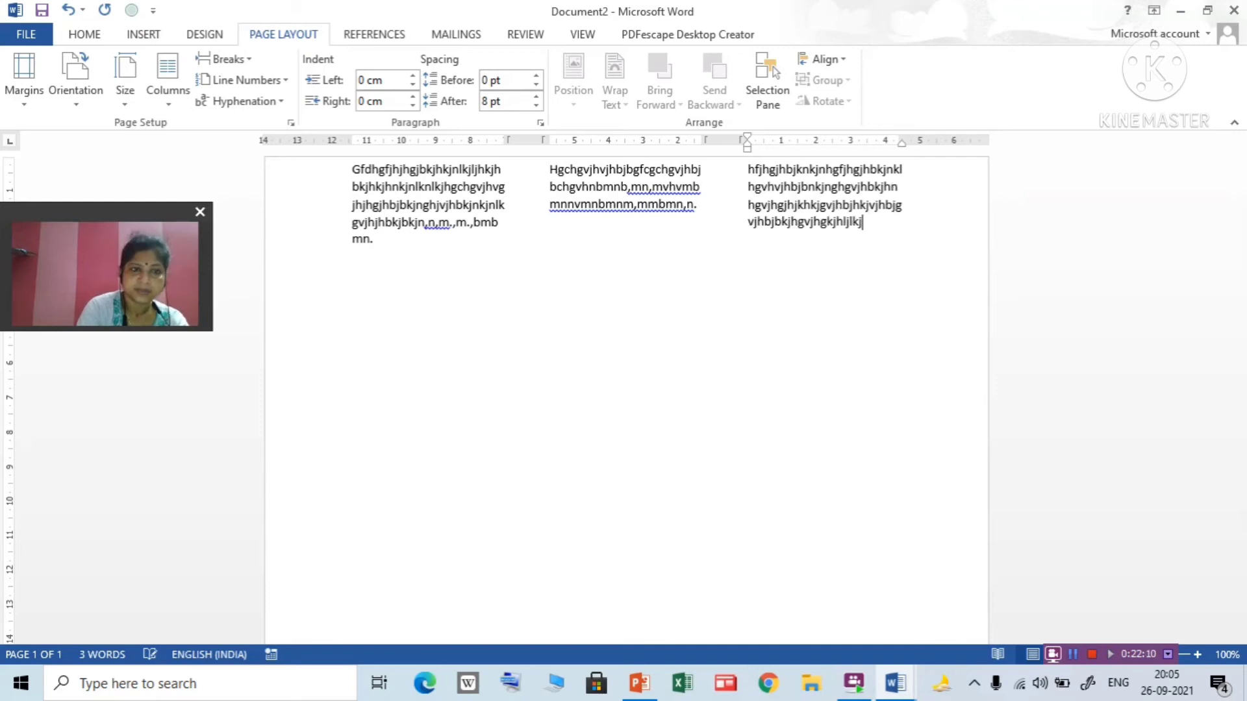
text(jhjhbkjhk.)
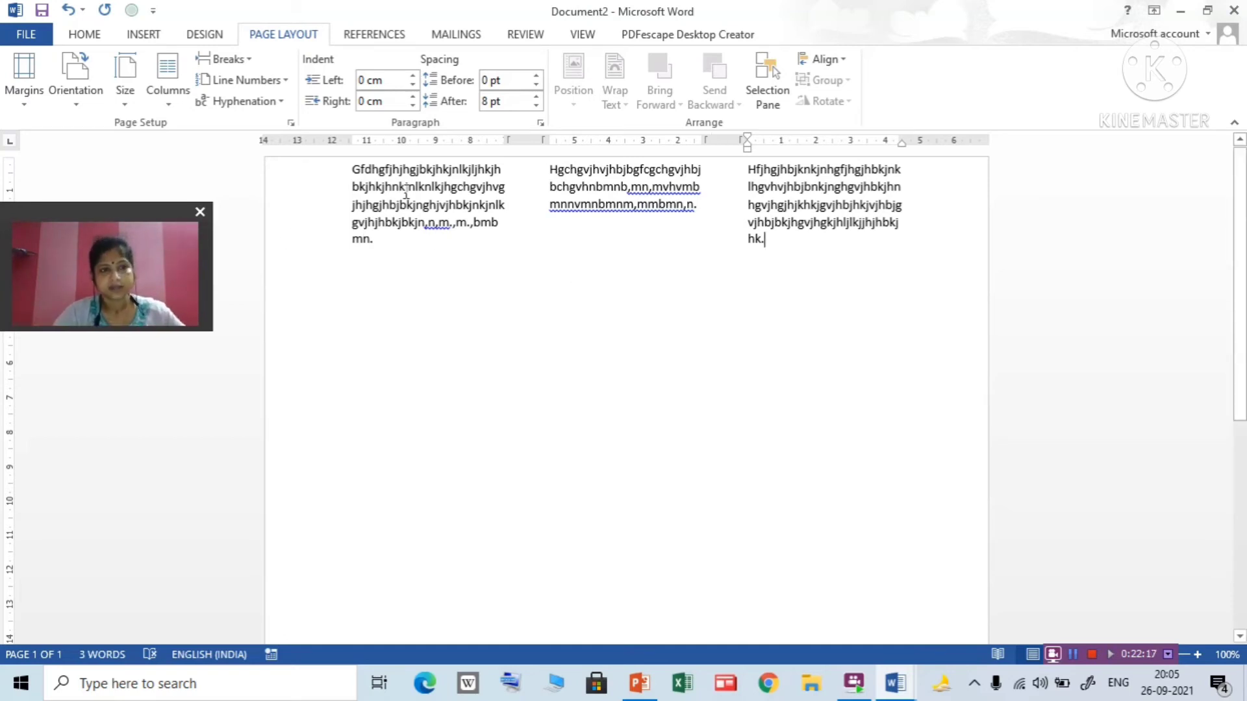
Divide the whole document into six columns of equal width
click(169, 109)
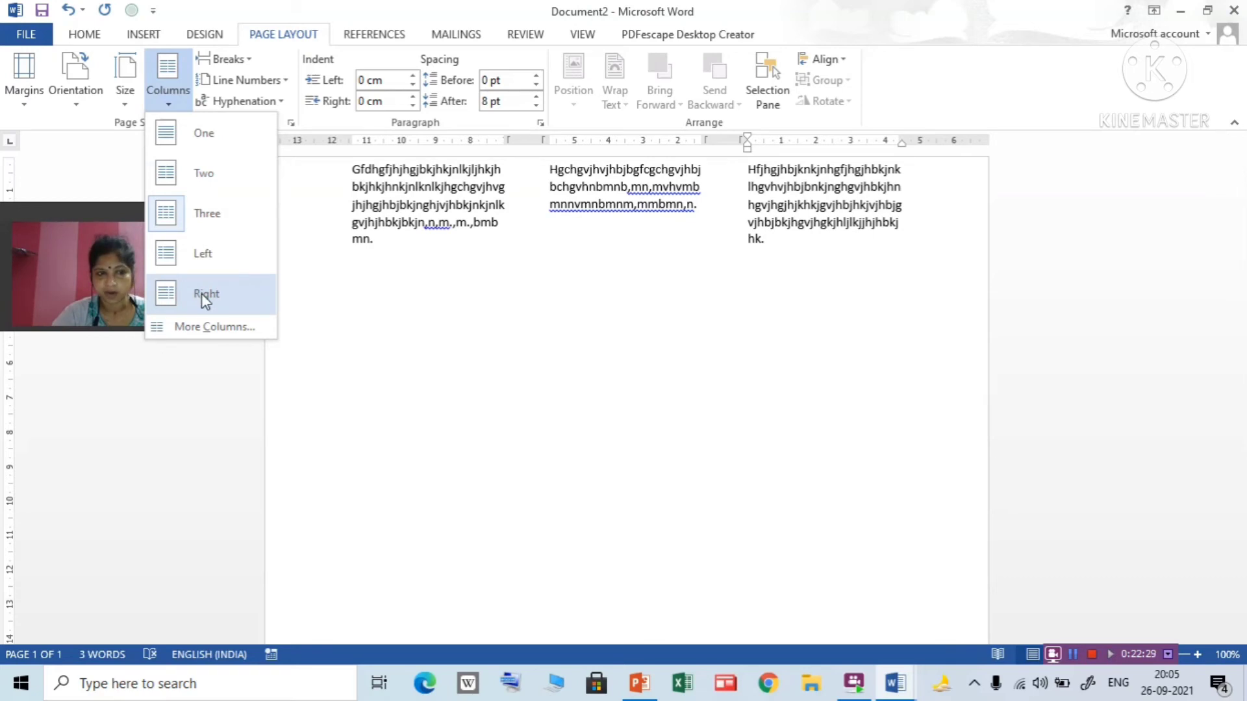
click(246, 329)
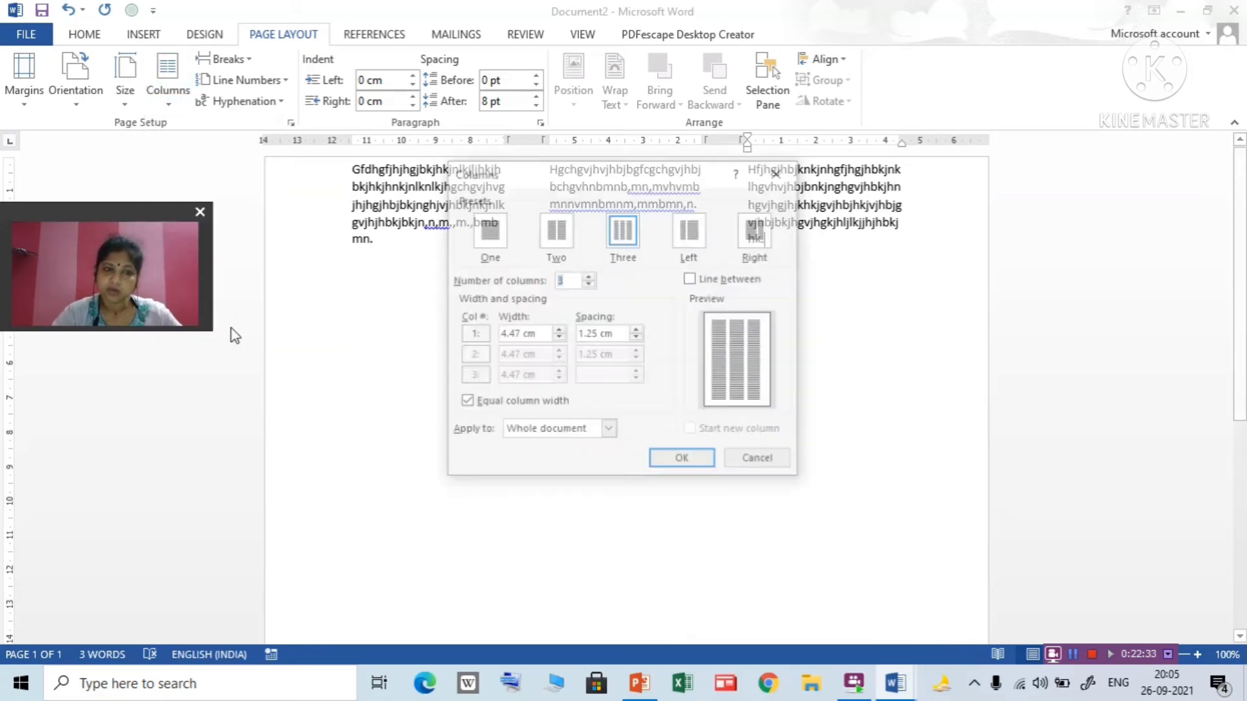
click(588, 277)
click(588, 277)
click(589, 277)
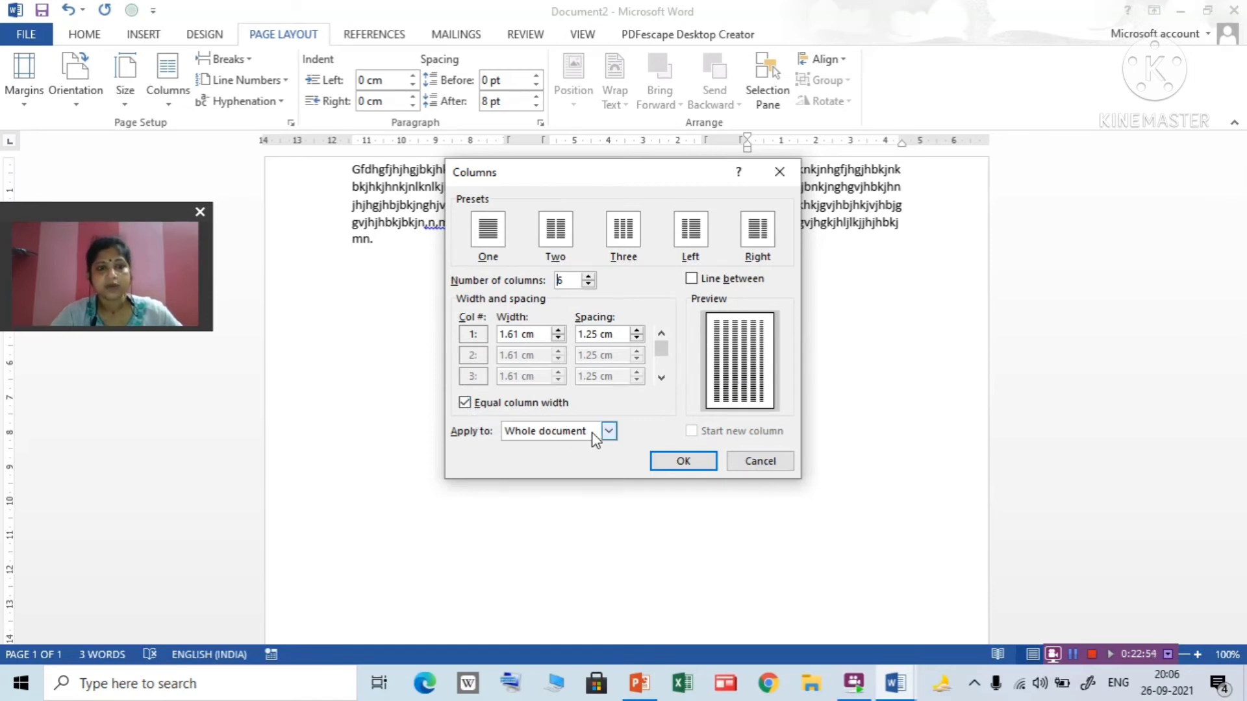
click(678, 464)
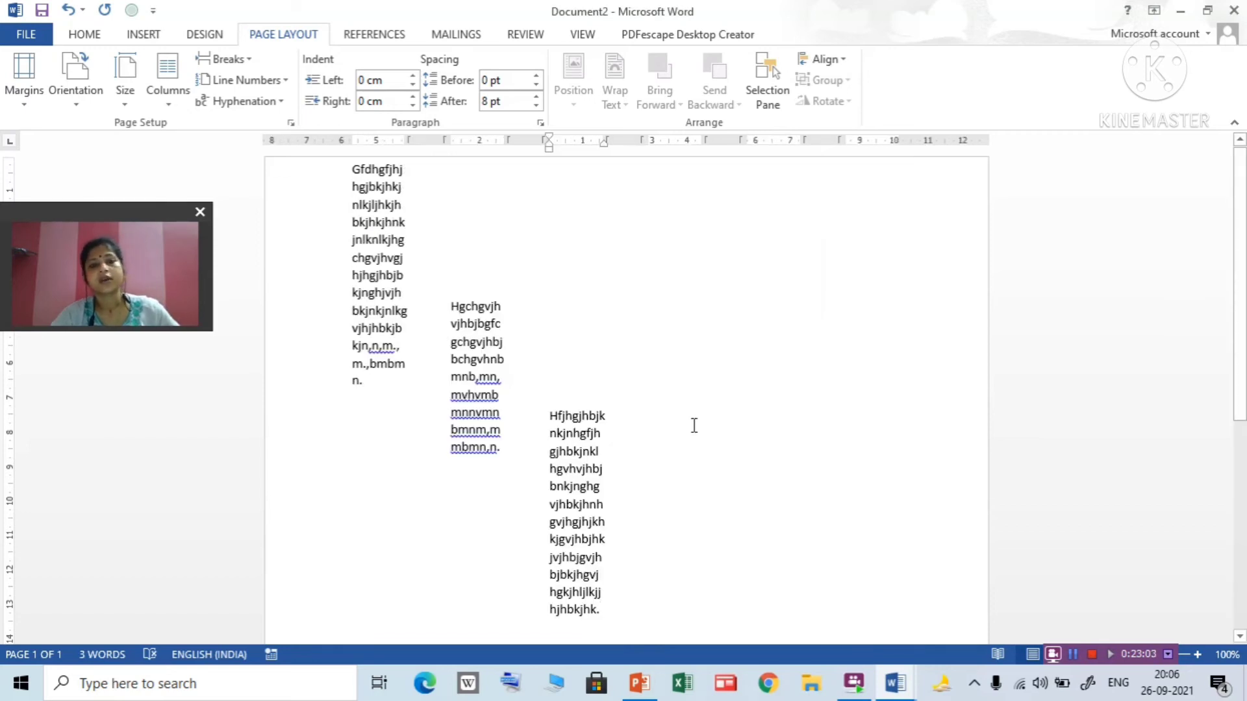
click(715, 421)
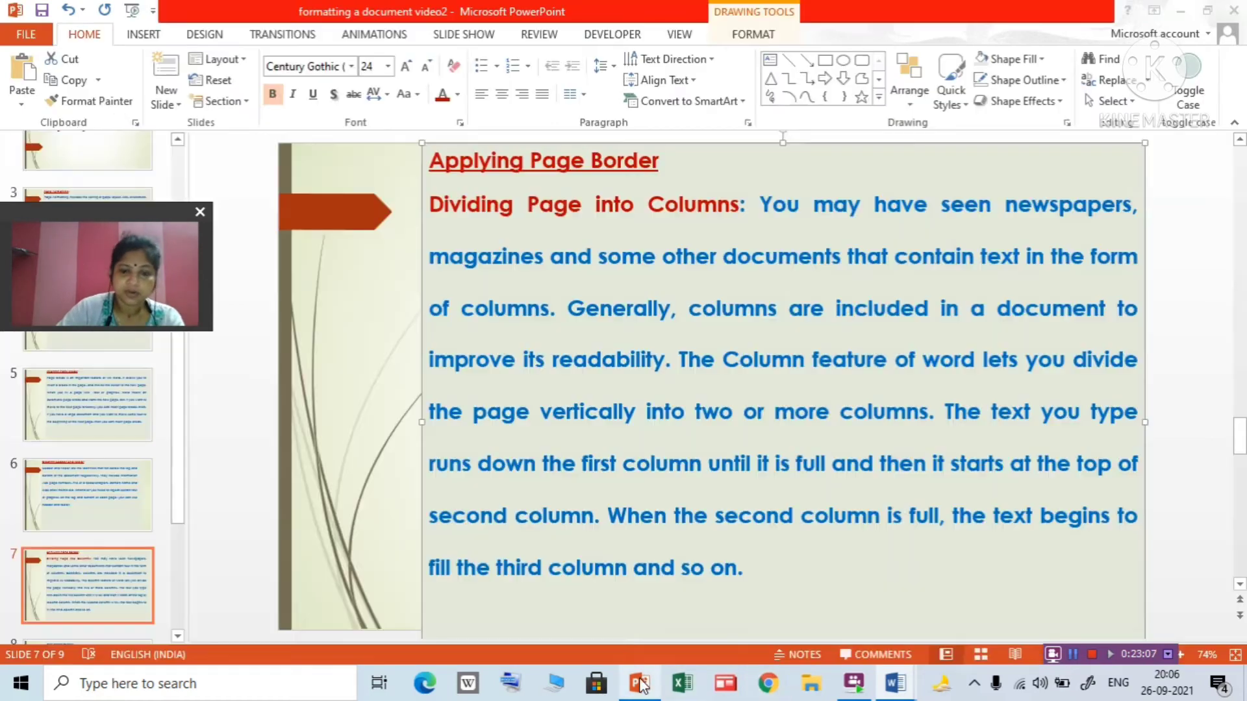
Switch to the PowerPoint presentation and look at the slide listing inserting images, shapes and symbols
click(639, 683)
drag(170, 491, 173, 565)
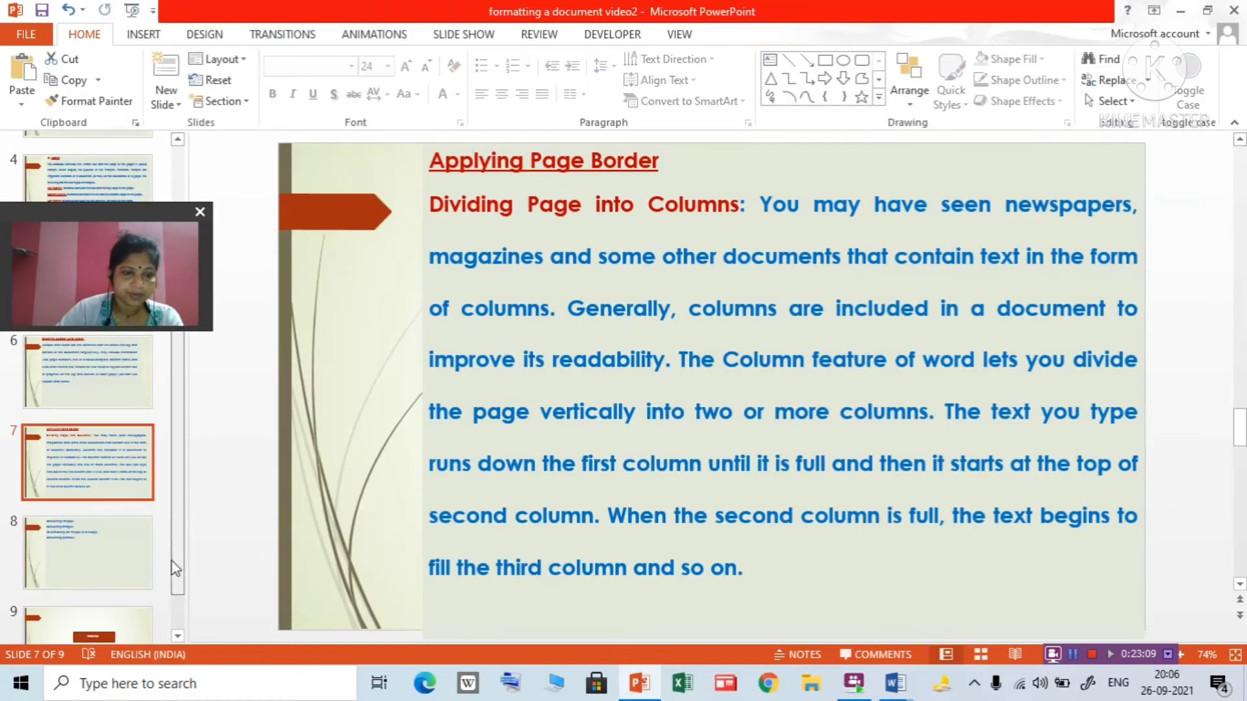
click(118, 554)
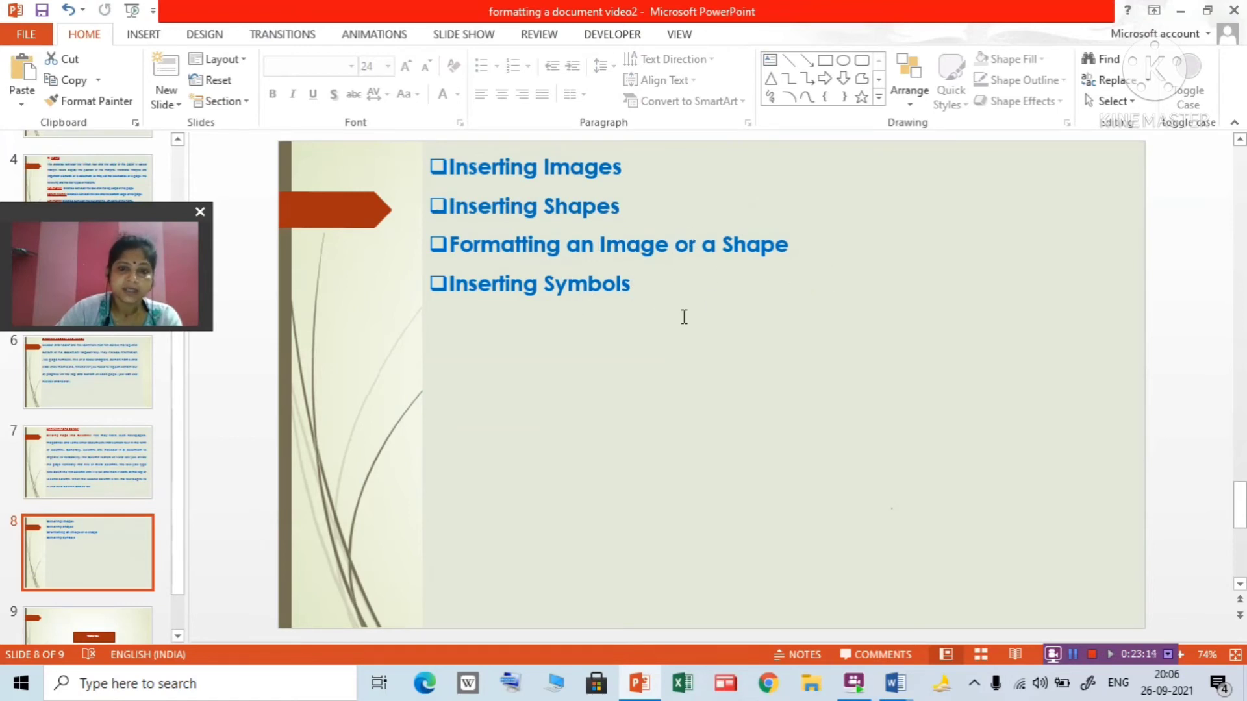
drag(176, 548, 182, 616)
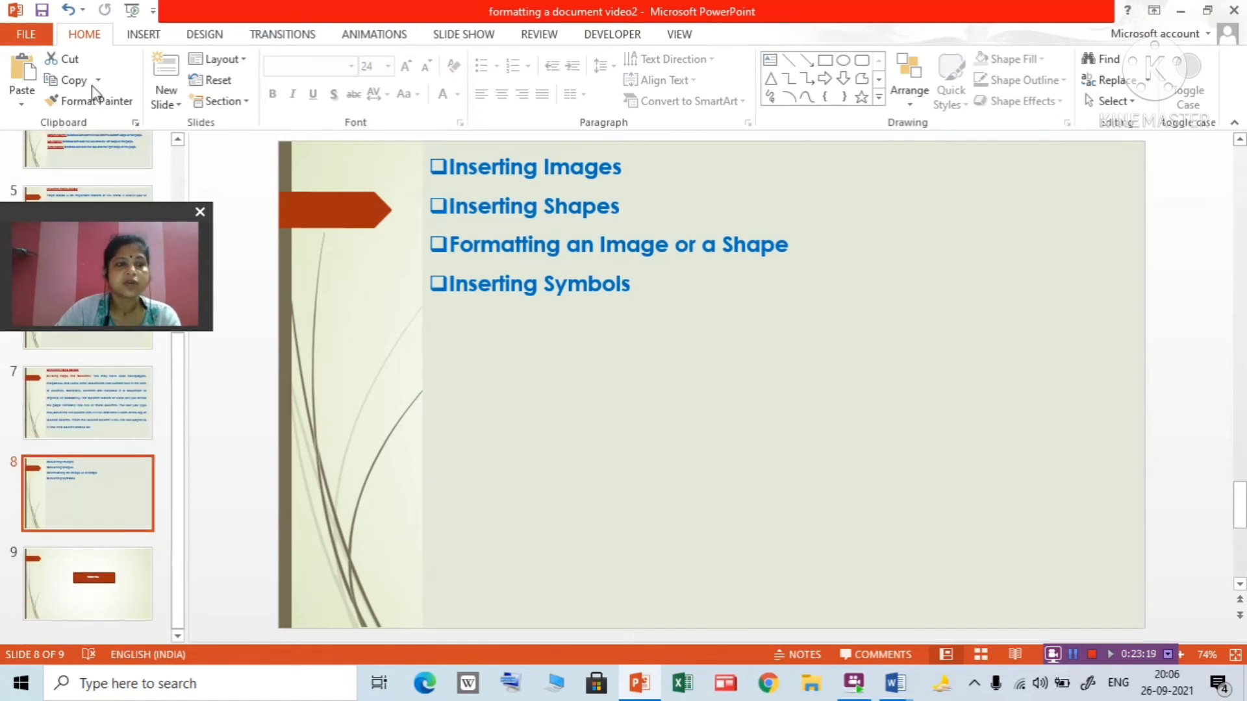
Switch to Document1 in Word and insert the SUNFLOWER picture from the Desktop folder
mouse_move(896, 688)
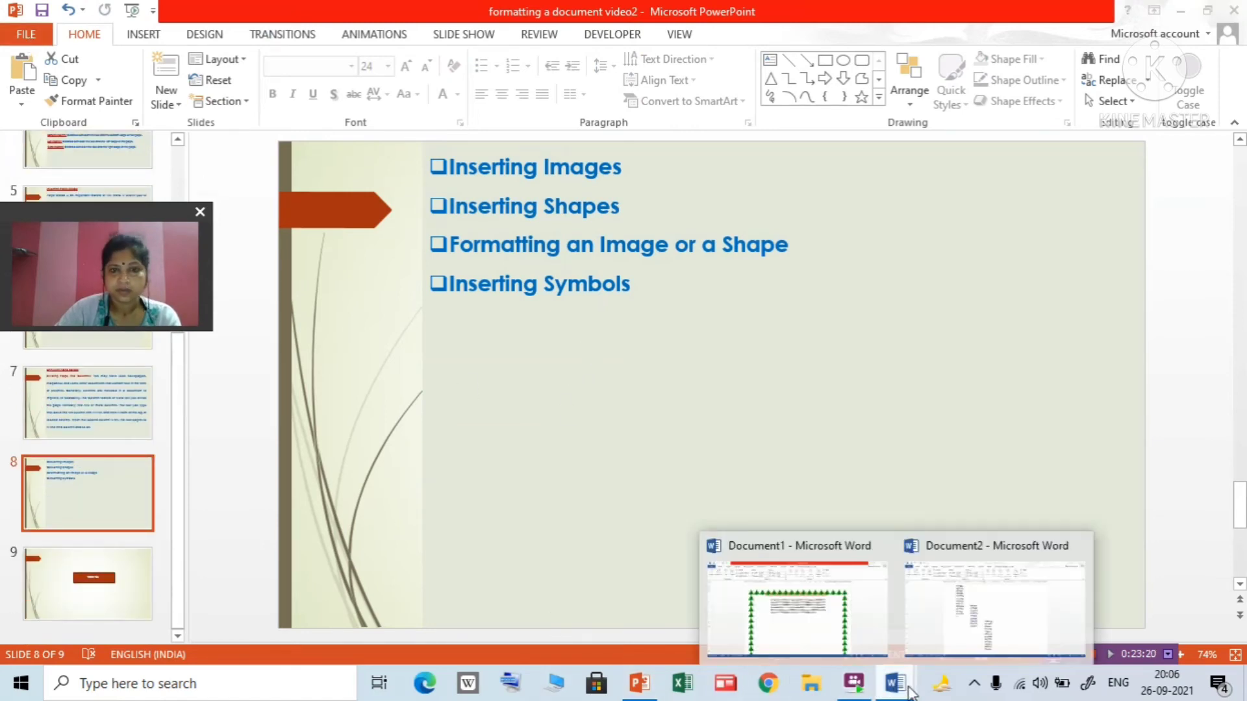
click(840, 624)
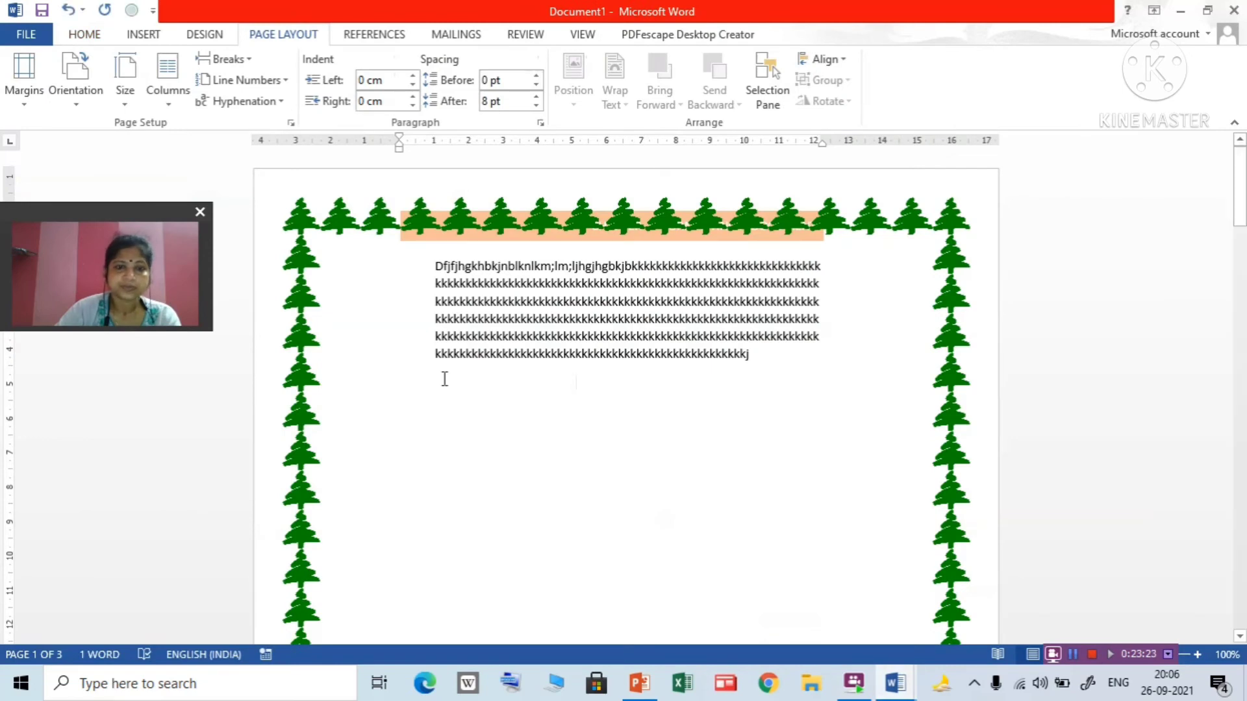
click(140, 36)
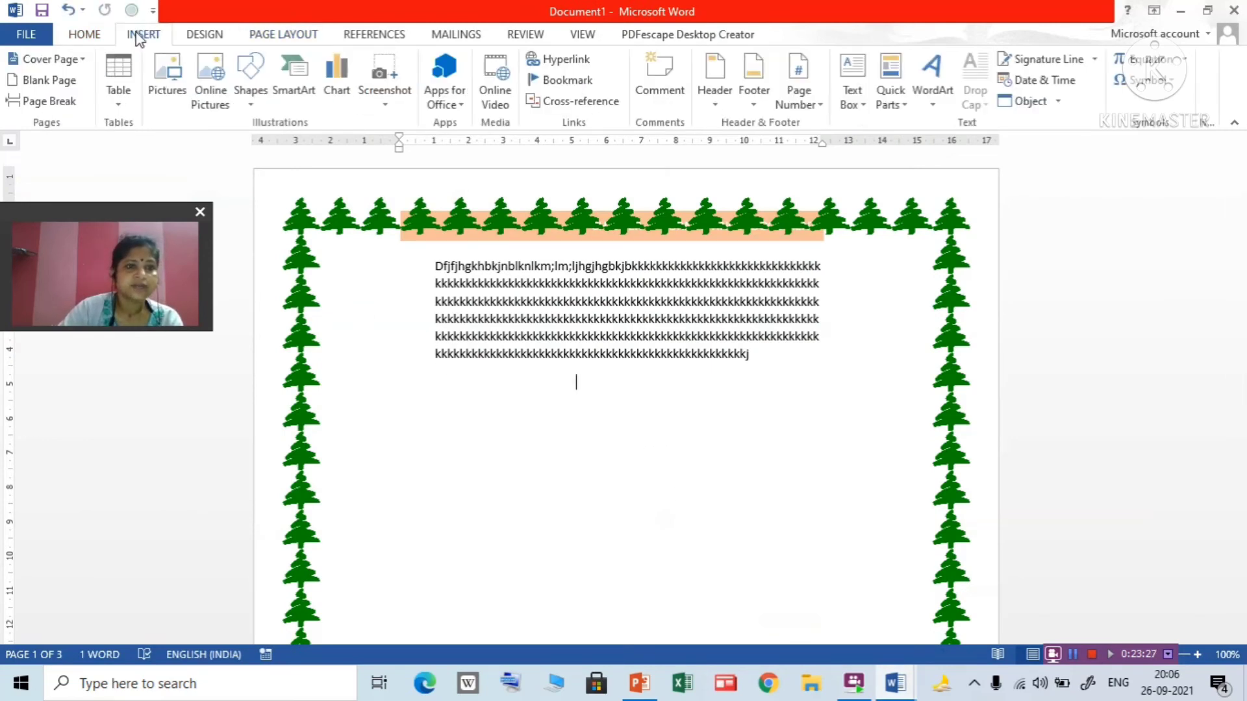
click(167, 88)
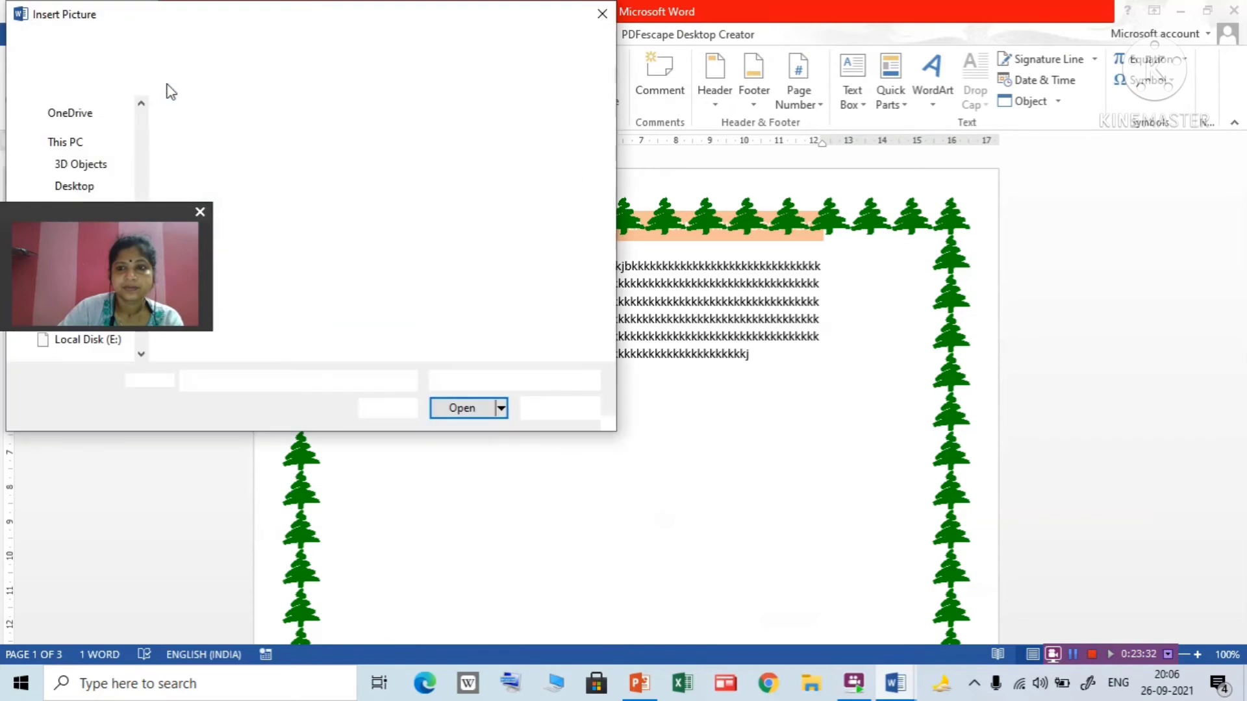
drag(131, 213, 189, 478)
drag(138, 260, 135, 165)
scroll(102, 159, up, 3)
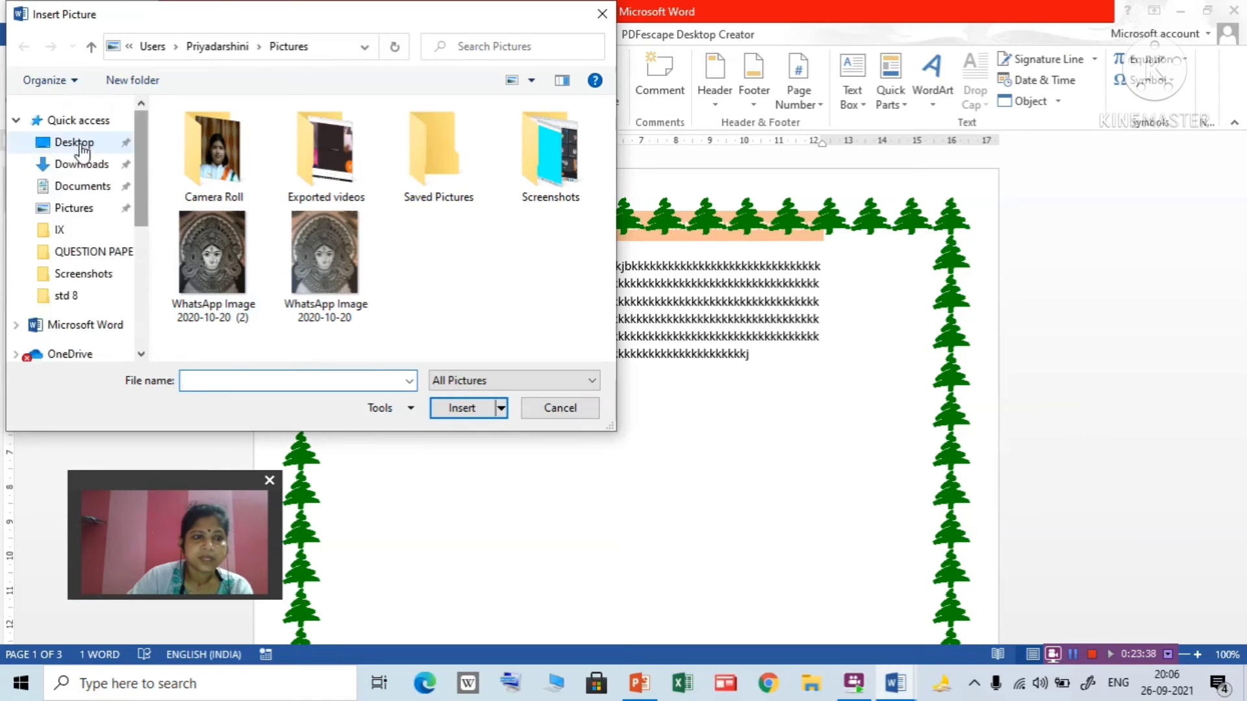
click(84, 142)
drag(609, 190, 598, 352)
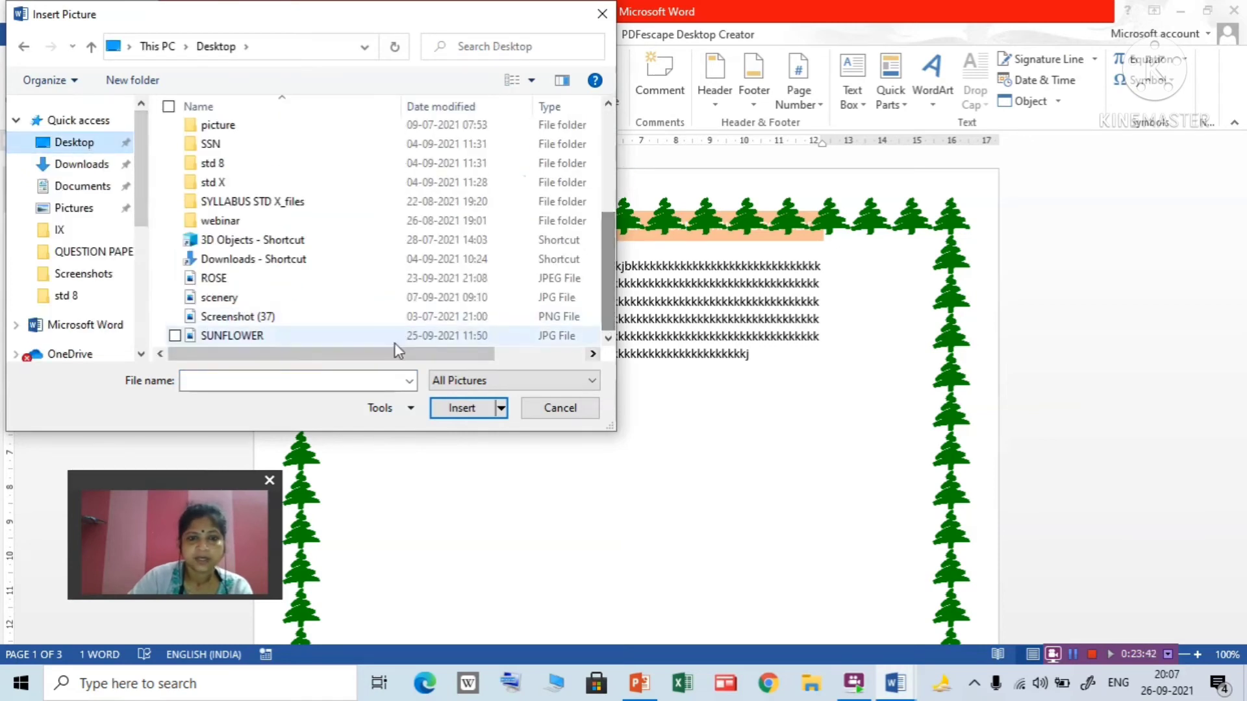
click(270, 336)
click(453, 409)
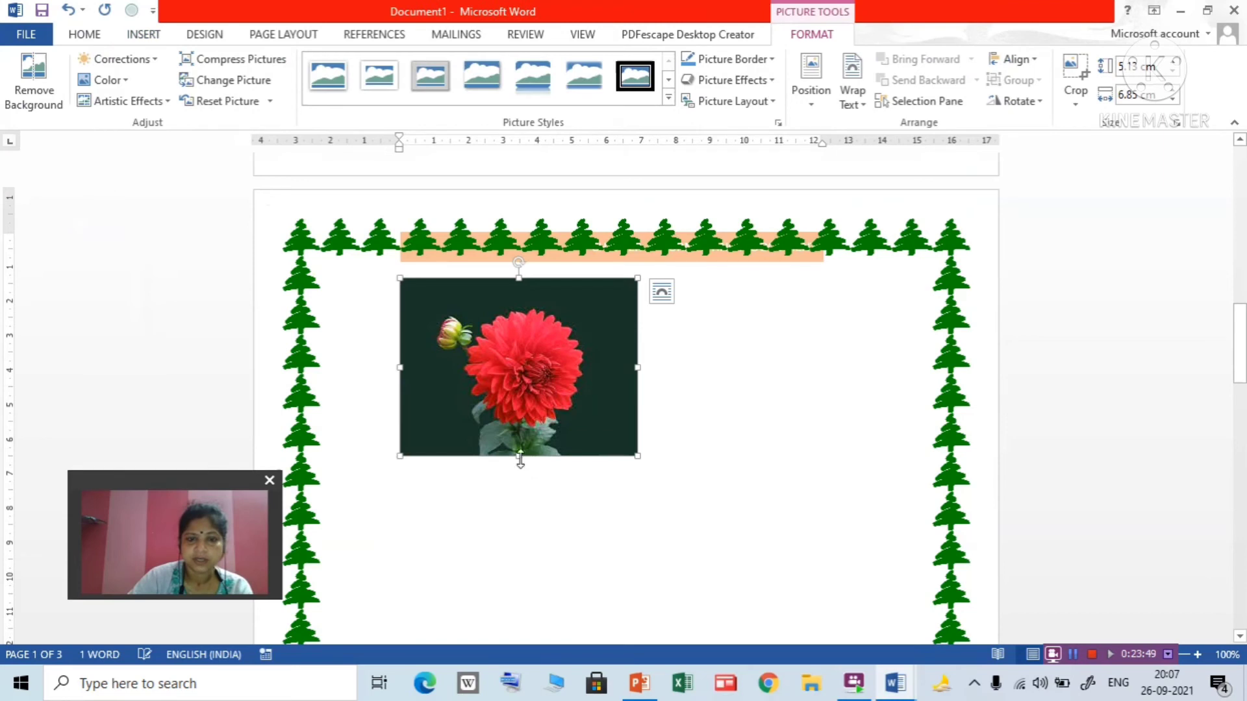
Enlarge the inserted flower picture to about 8.1 cm high and 12.9 cm wide
click(854, 468)
click(437, 425)
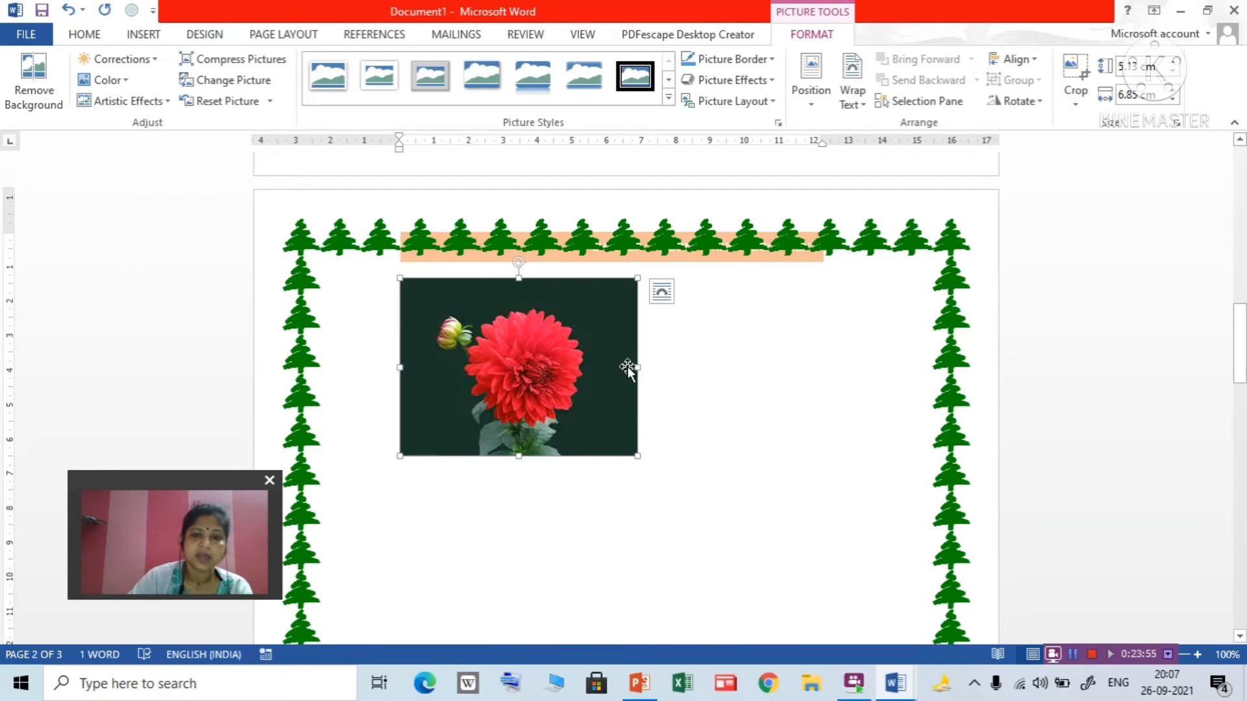
drag(637, 368, 790, 368)
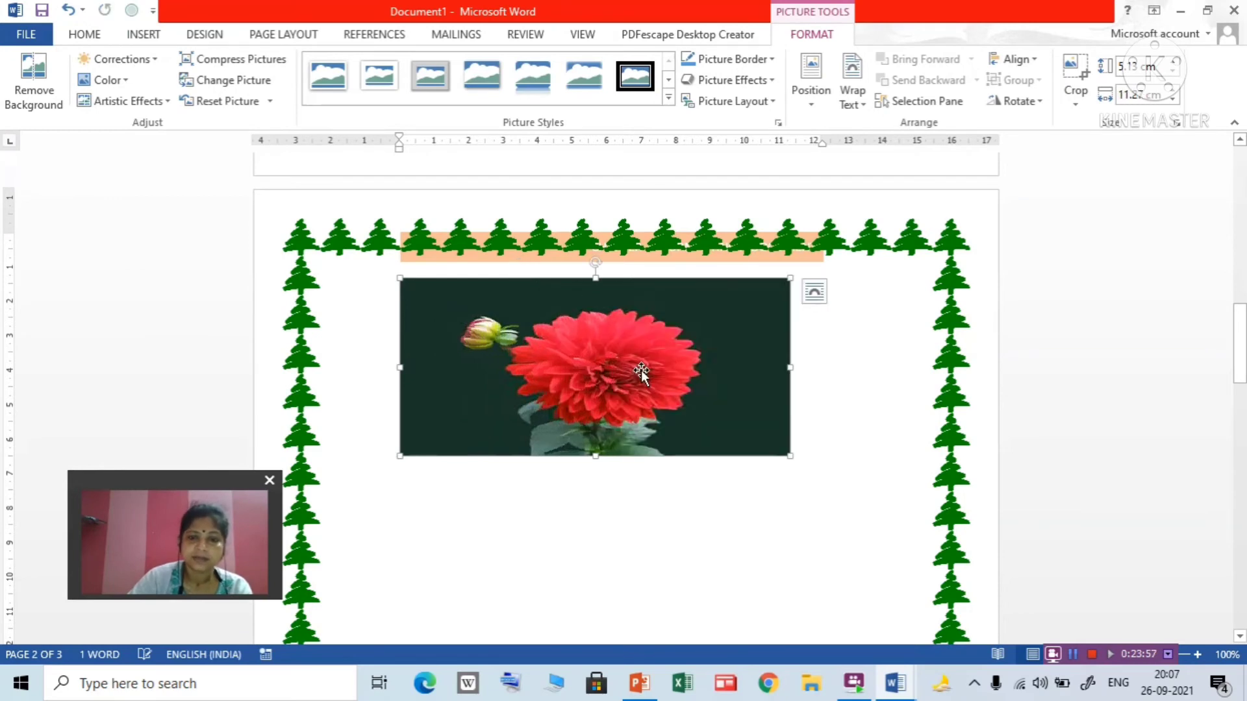
drag(593, 456, 596, 557)
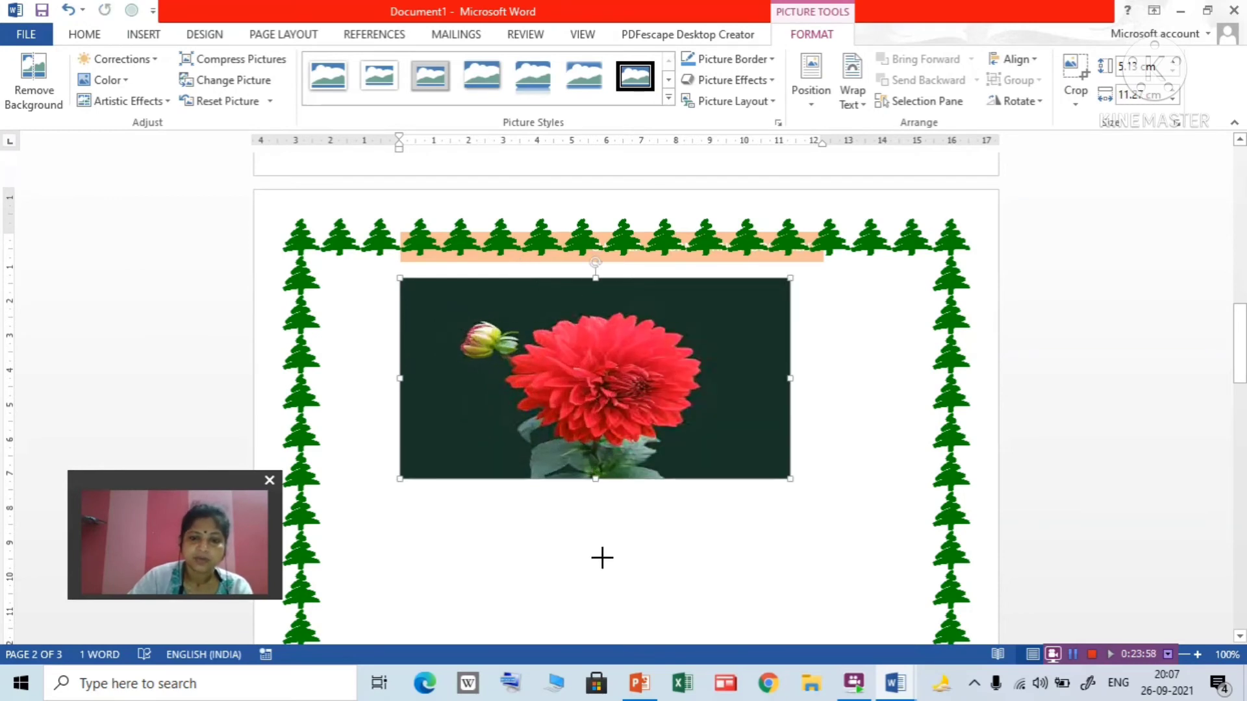
drag(790, 419, 844, 431)
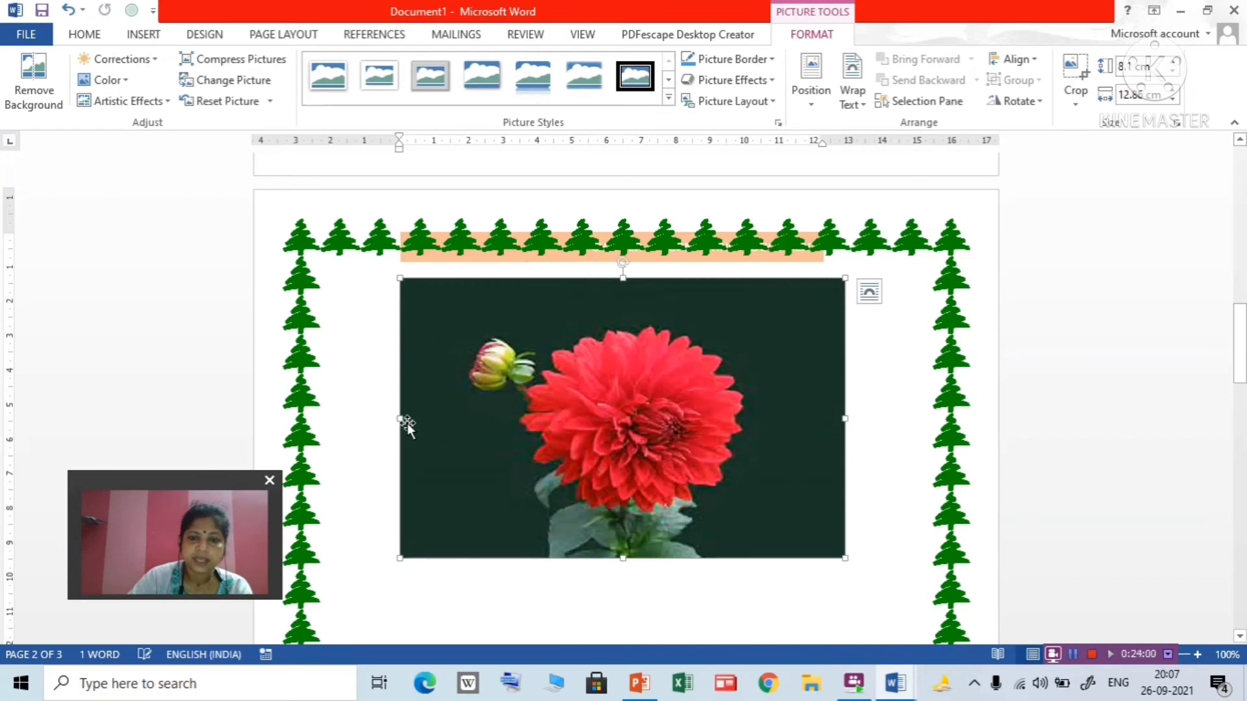
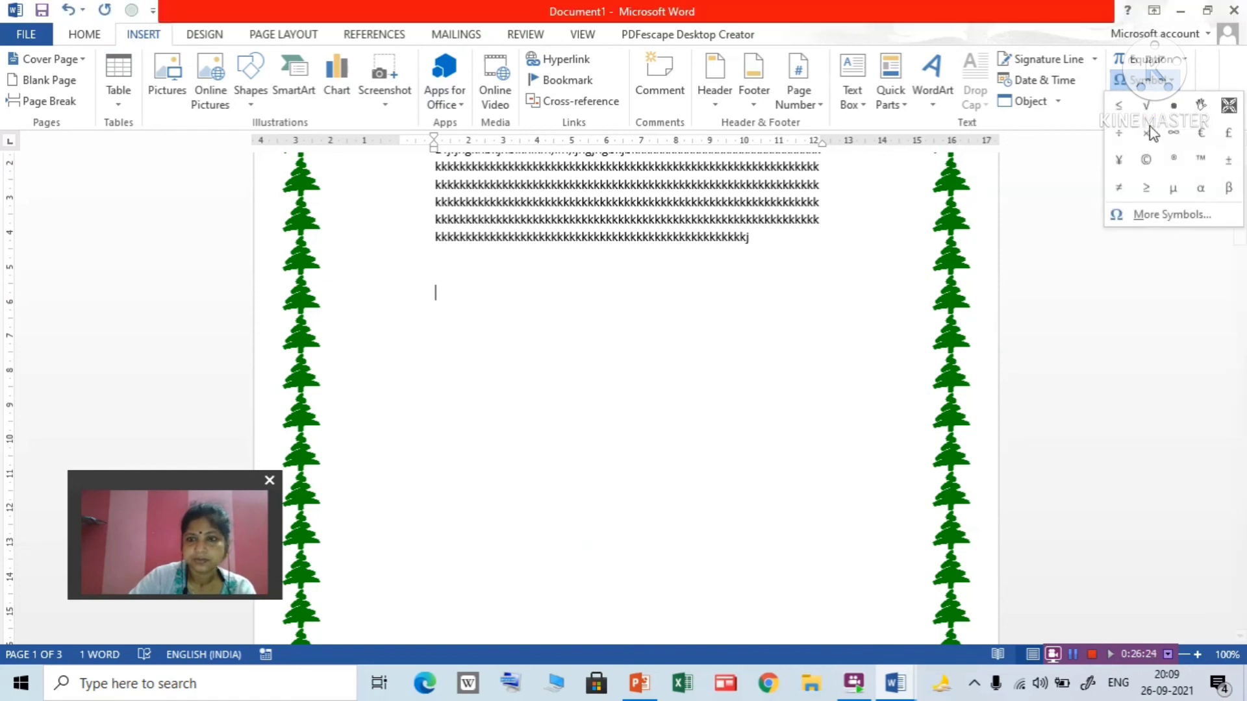
Write the expression A≥B below the first page's paragraph, inserting the greater-than-or-equal sign as a symbol
click(1149, 189)
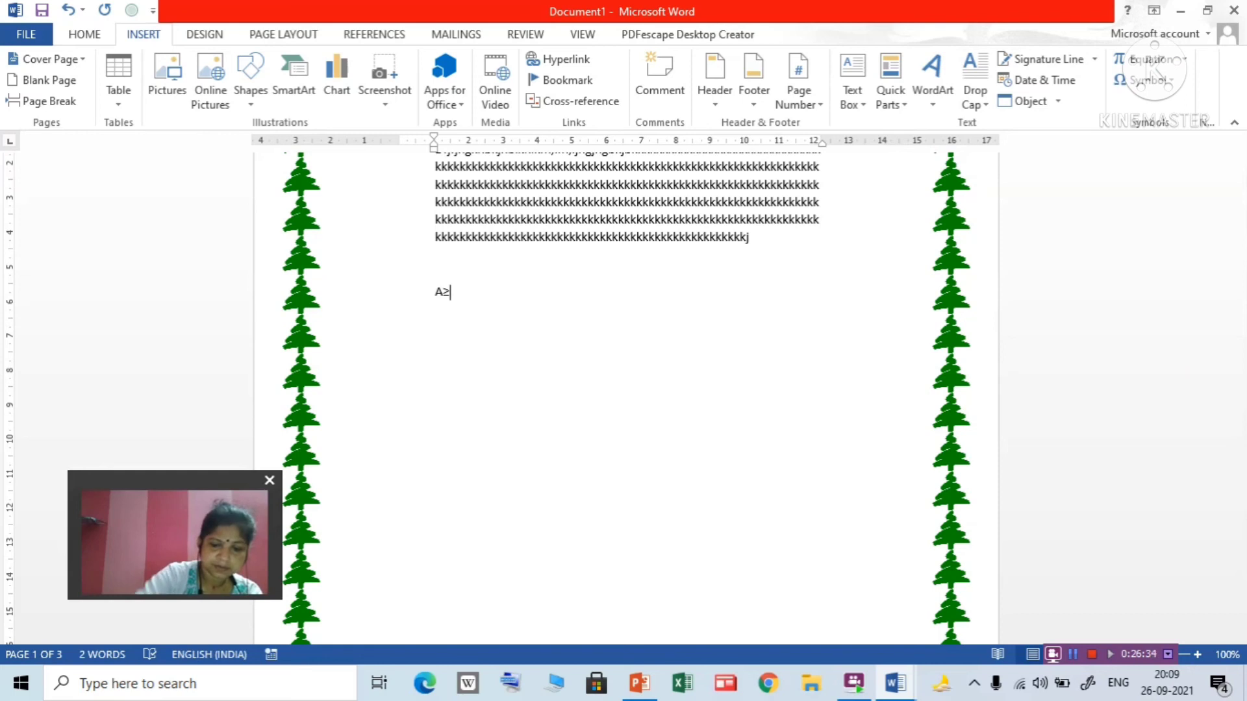
text(B)
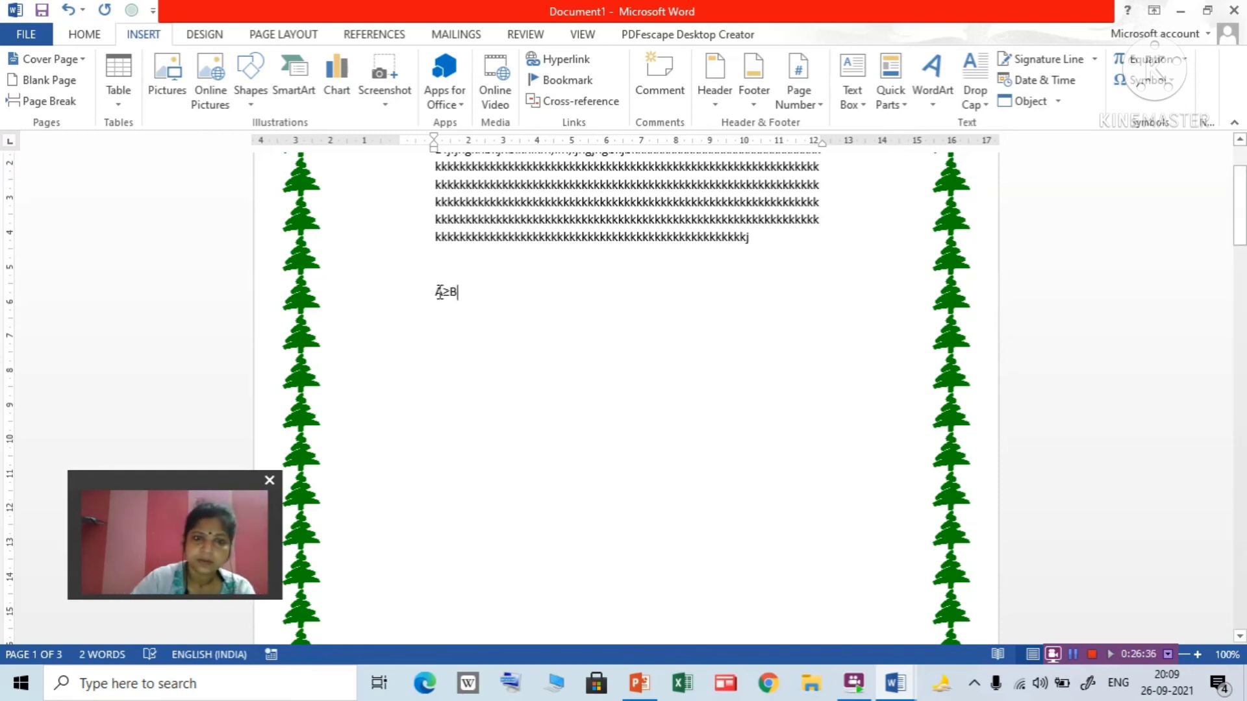
Enlarge the A≥B expression to a font size of 80
drag(484, 298, 434, 292)
click(85, 35)
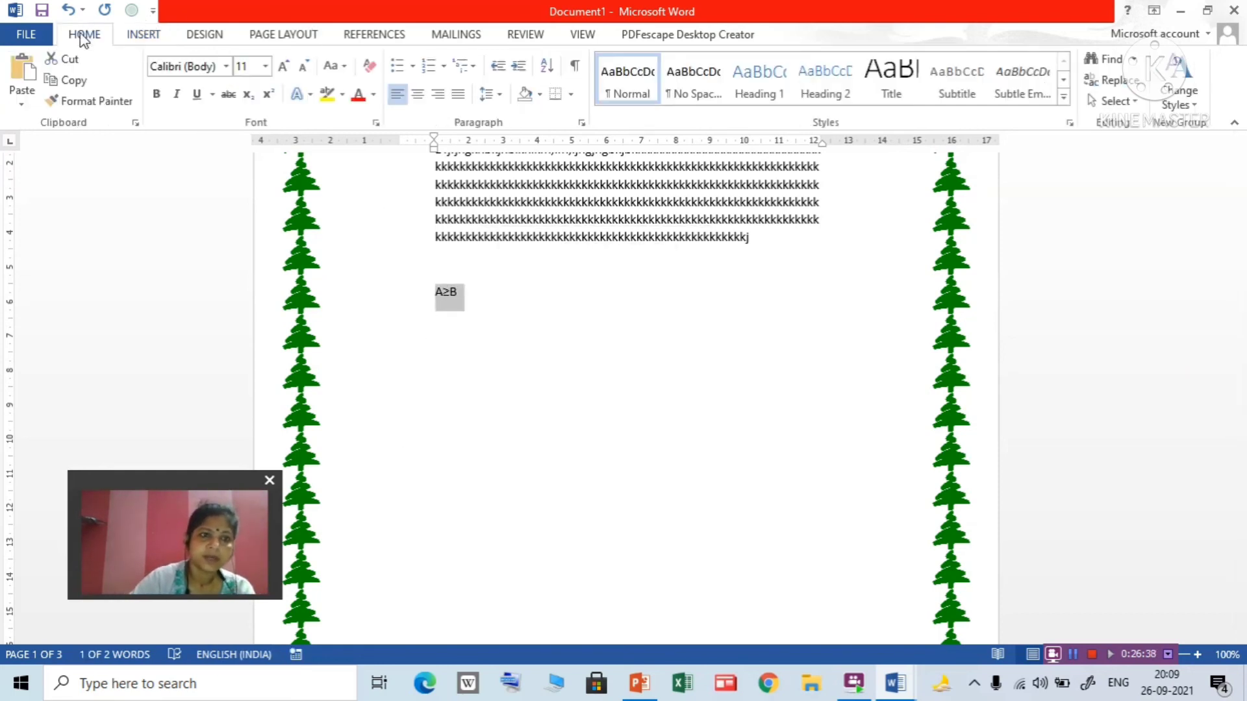
double_click(287, 68)
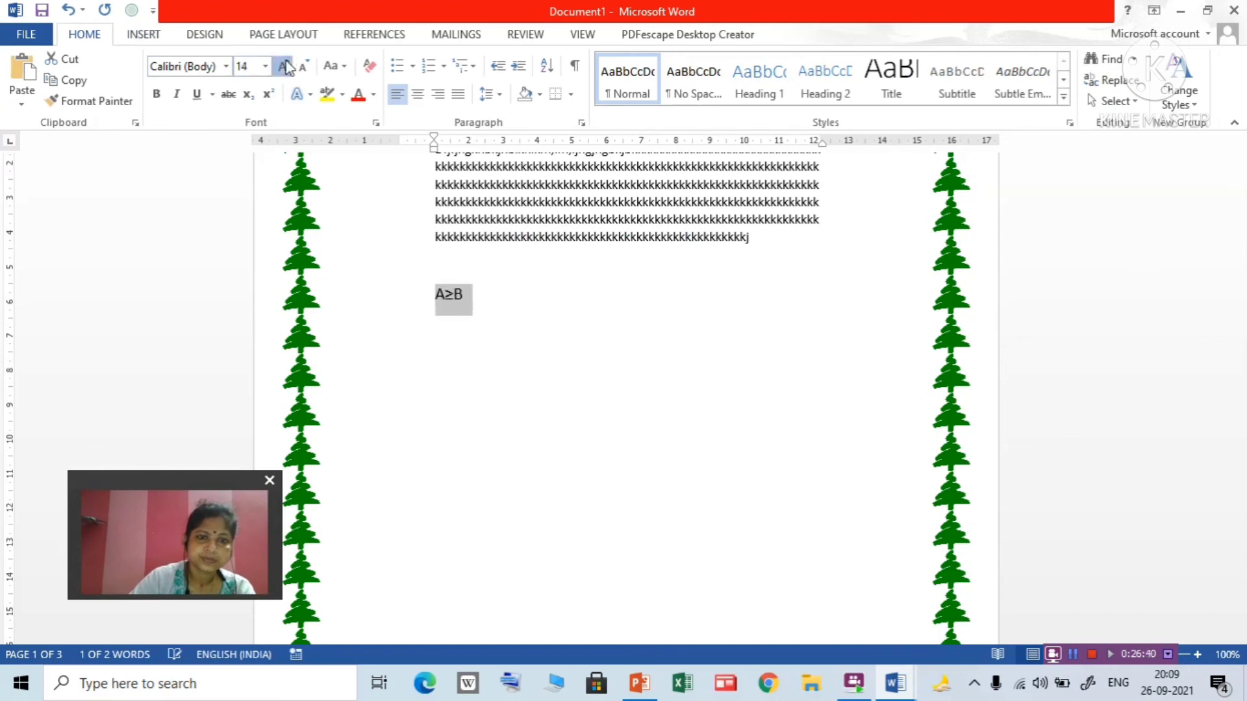
click(287, 67)
double_click(286, 67)
double_click(287, 68)
double_click(287, 67)
click(286, 67)
double_click(286, 68)
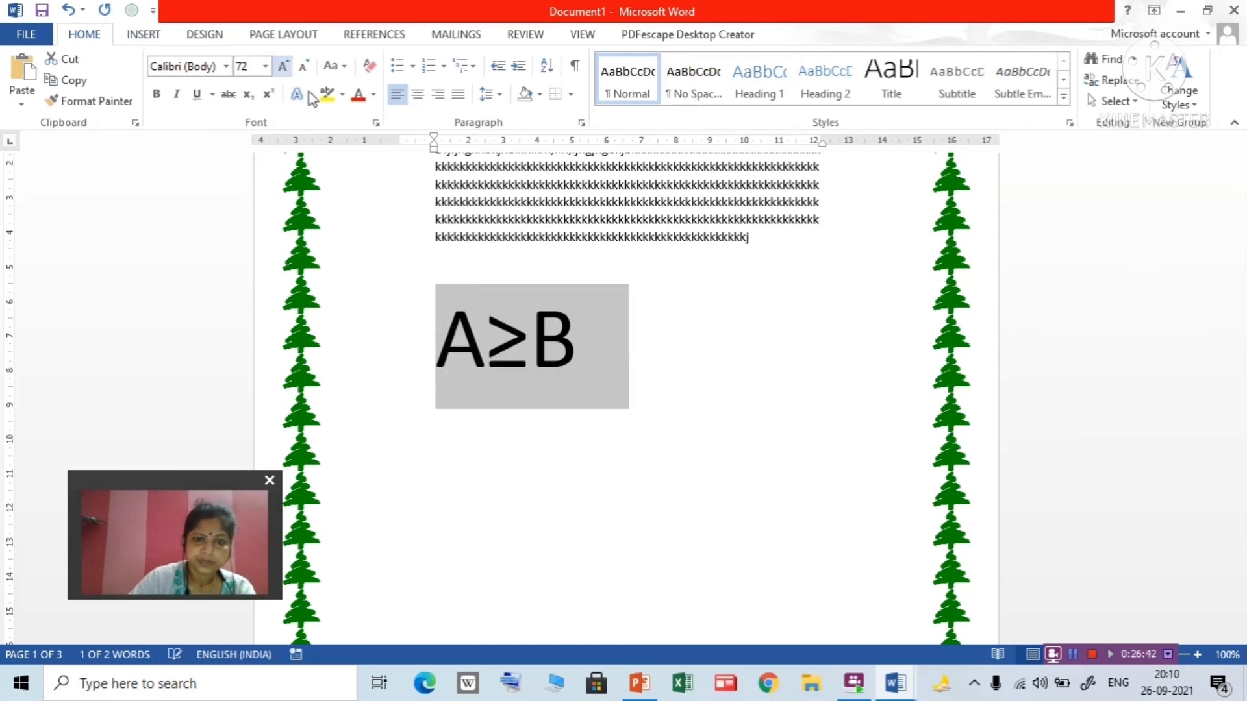
click(286, 68)
click(761, 458)
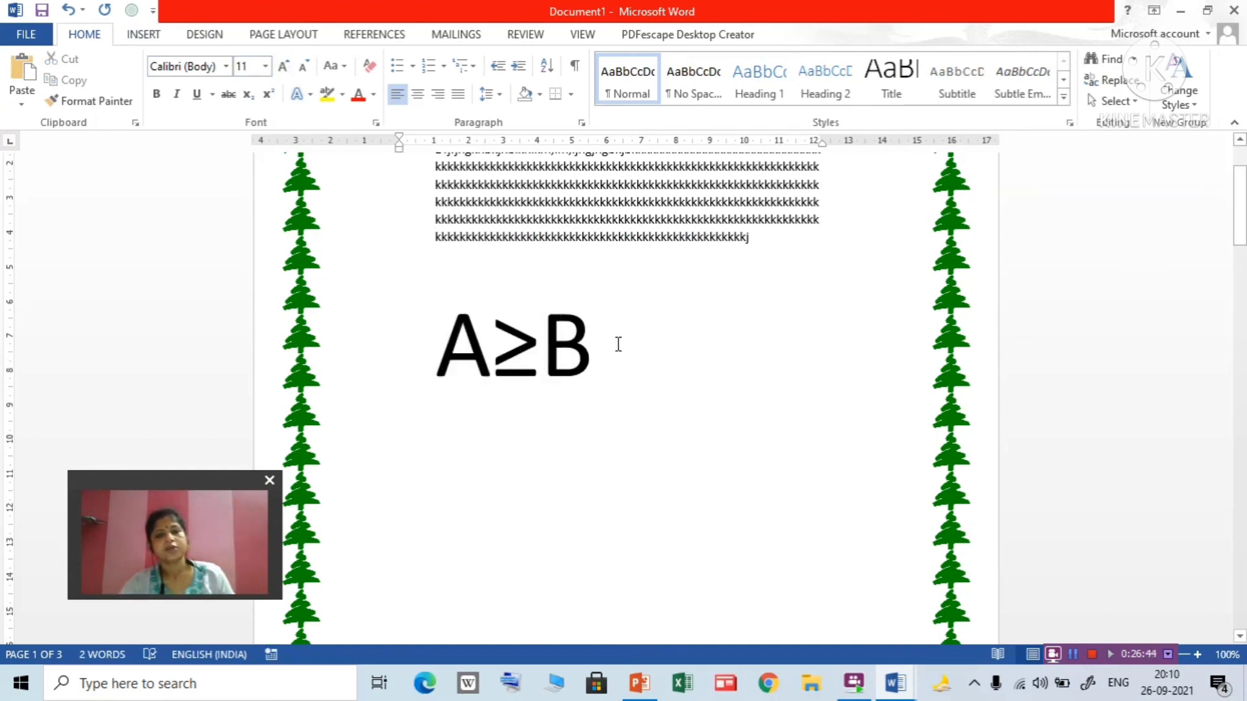
Write √2 on a new line below A≥B, inserting the square root sign as a symbol
click(618, 344)
key(Return)
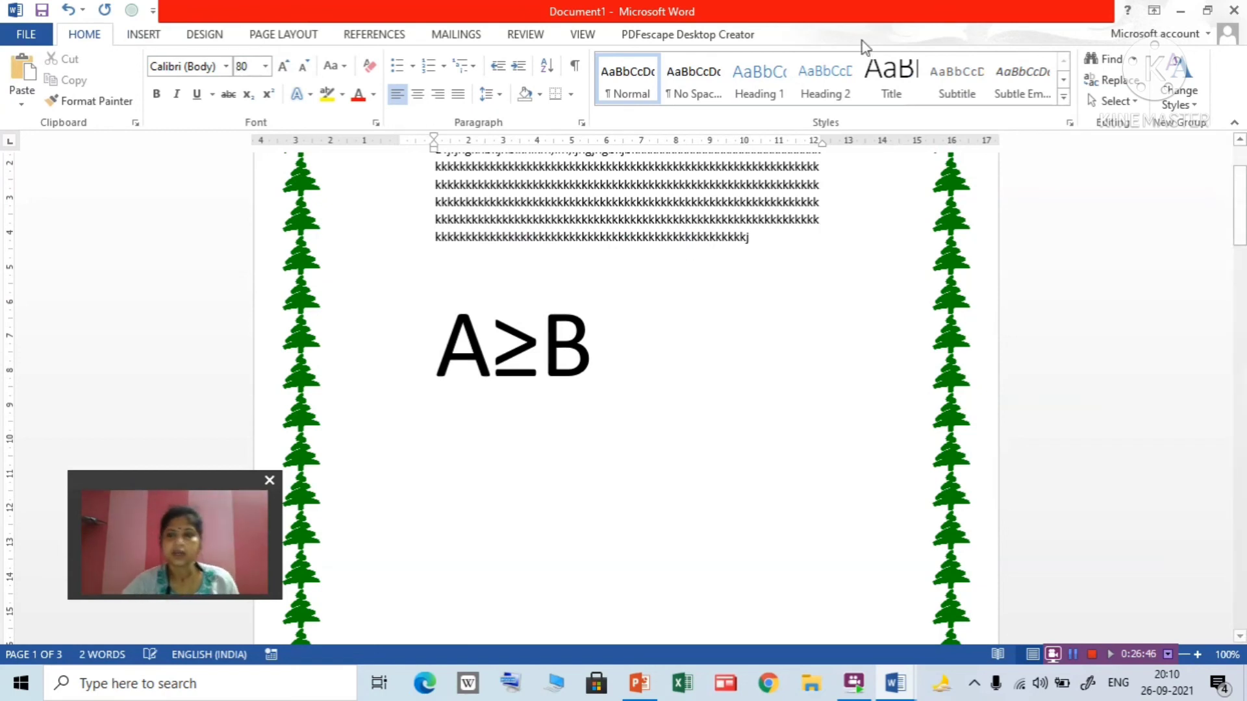
click(146, 36)
click(1151, 82)
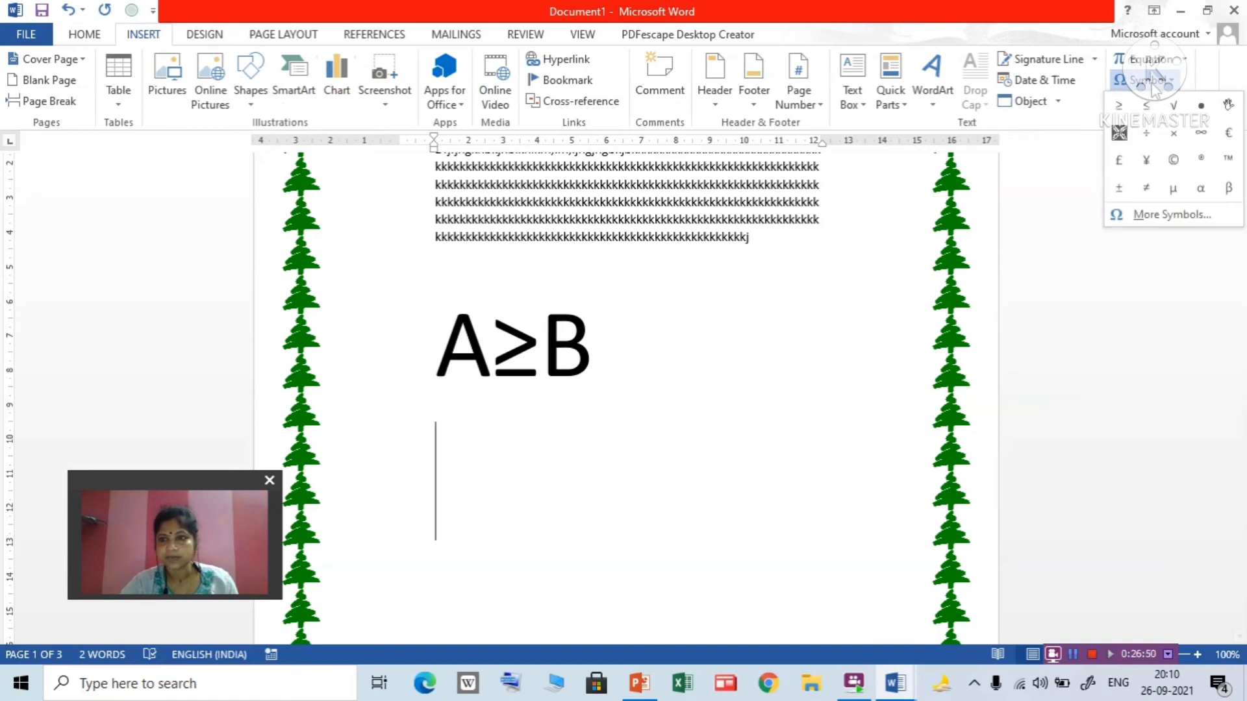
click(1174, 106)
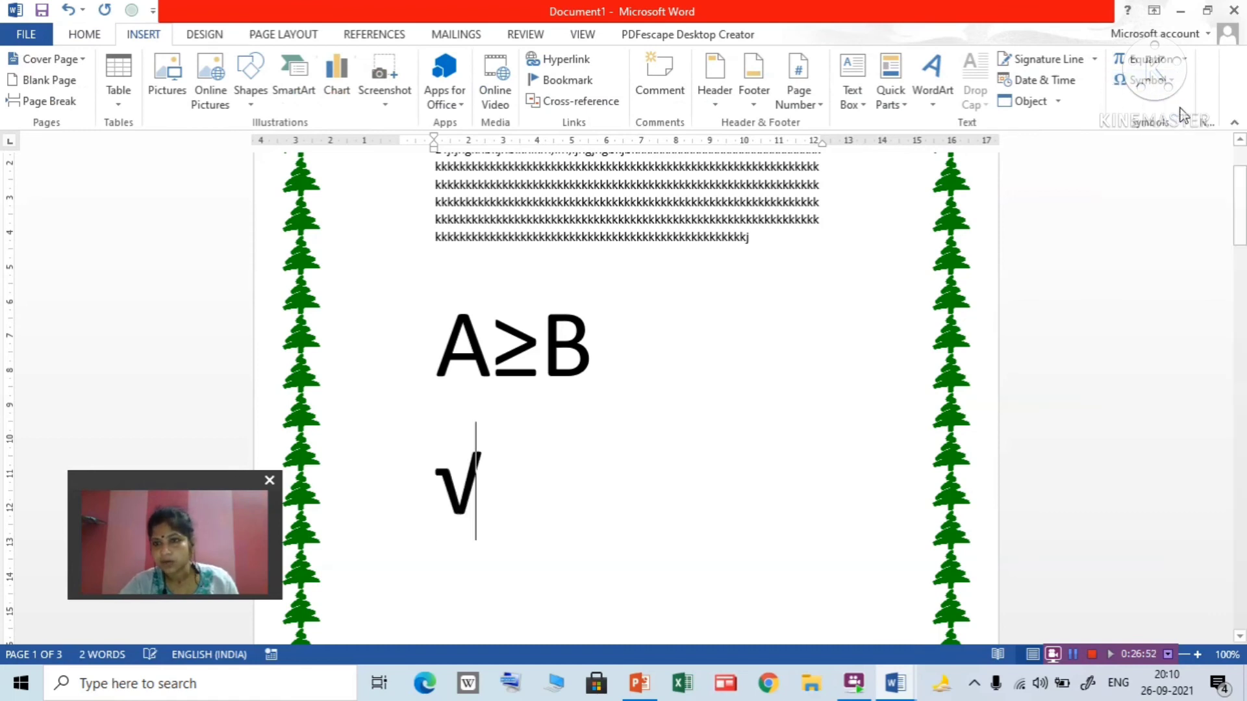
text(2)
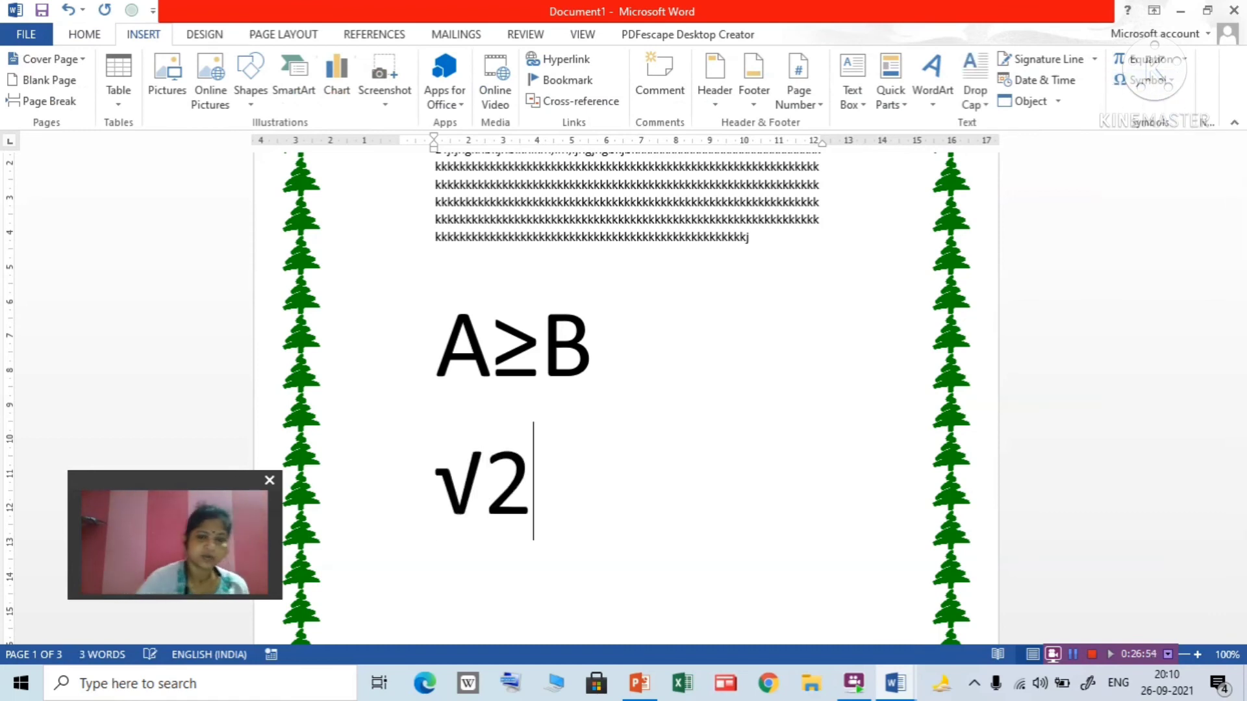
Examine the full symbol collection and its font choices, and close it without inserting anything
click(1148, 80)
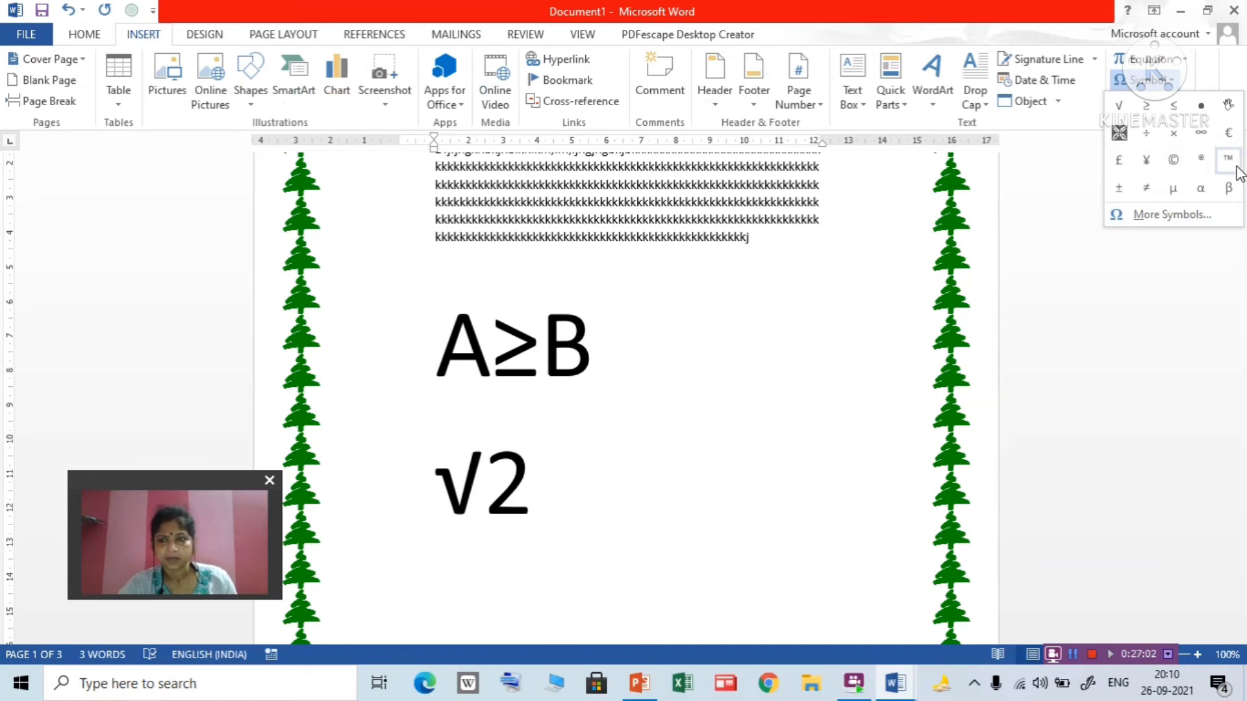
click(1171, 214)
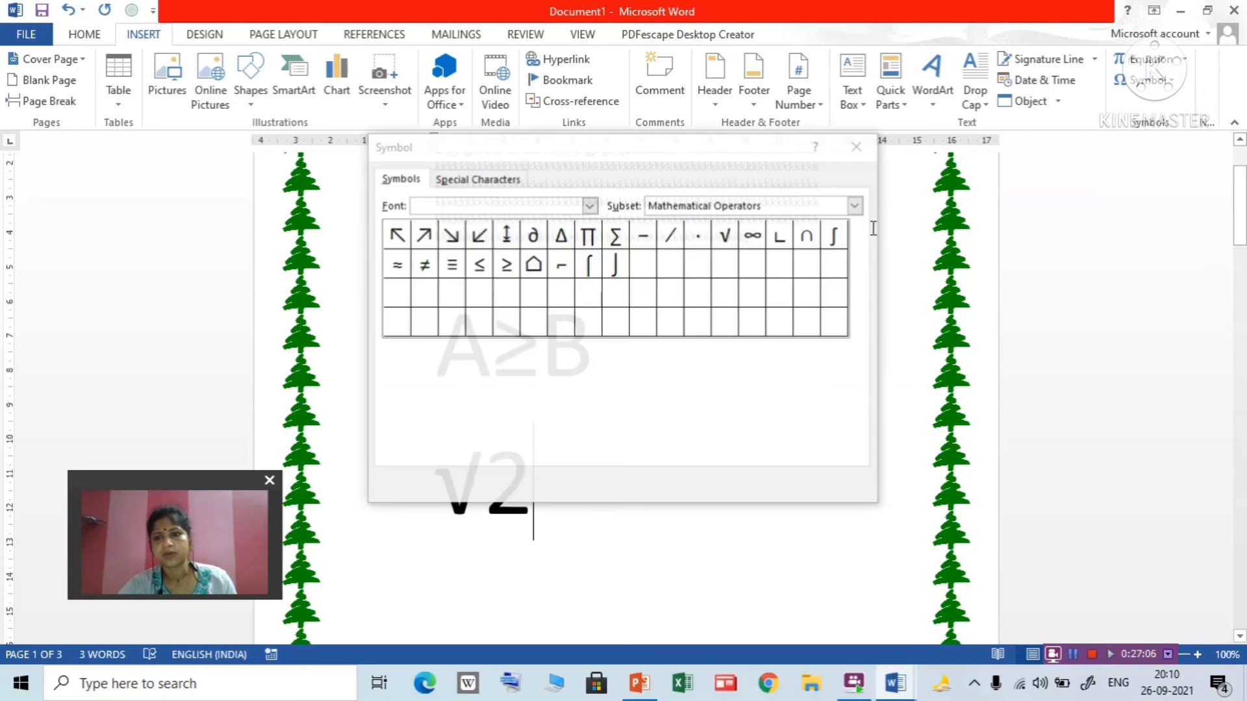
click(589, 207)
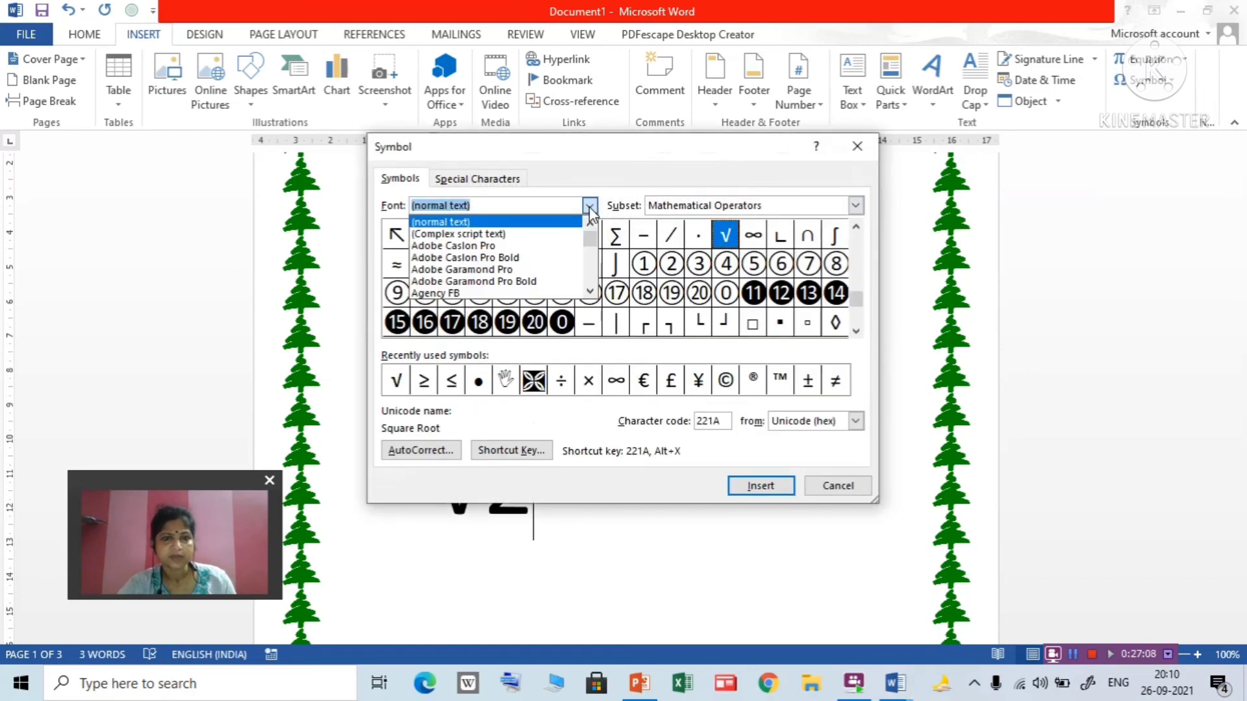
click(590, 207)
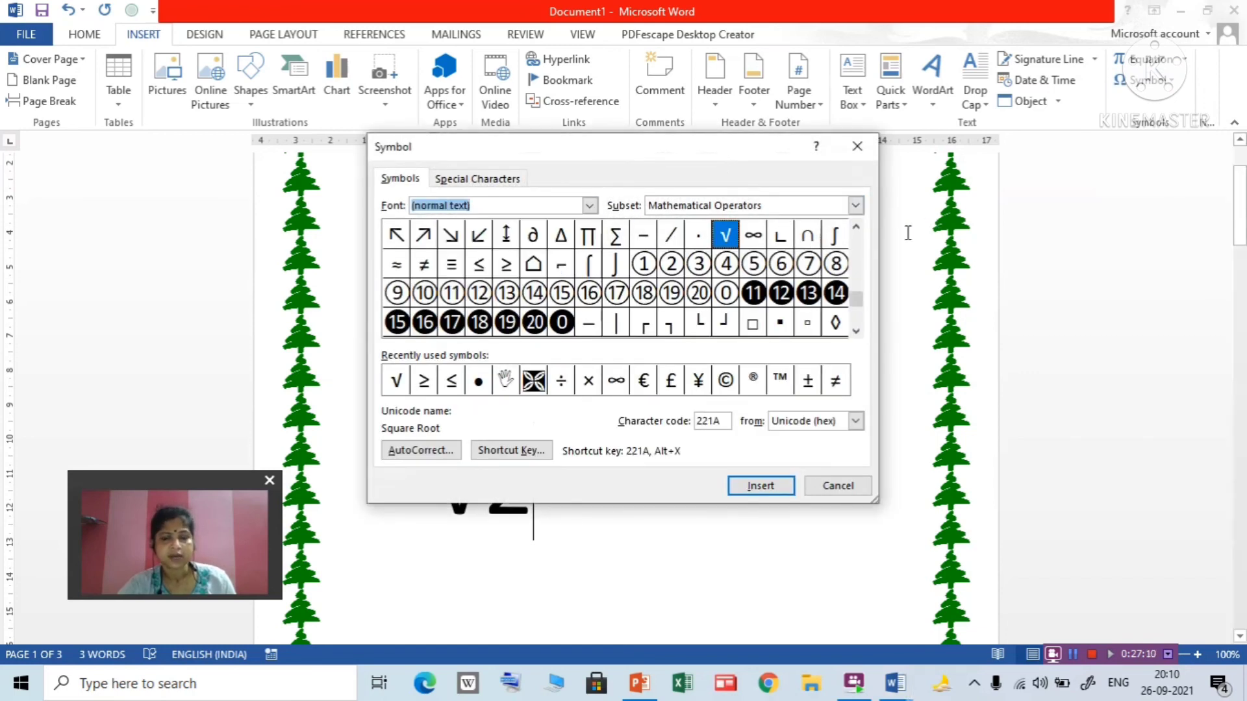
click(857, 146)
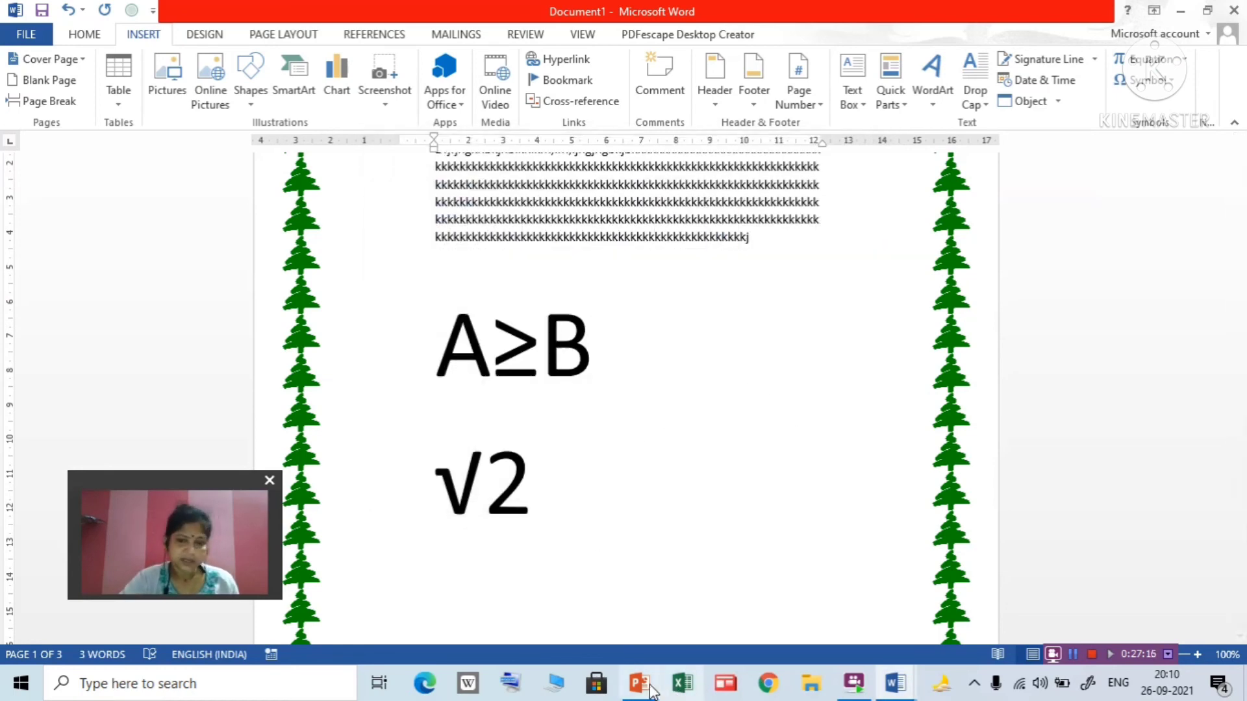
Switch to the PowerPoint presentation to look at the slide on images, shapes and symbols, and return to Document1 in Word
mouse_move(652, 689)
click(640, 646)
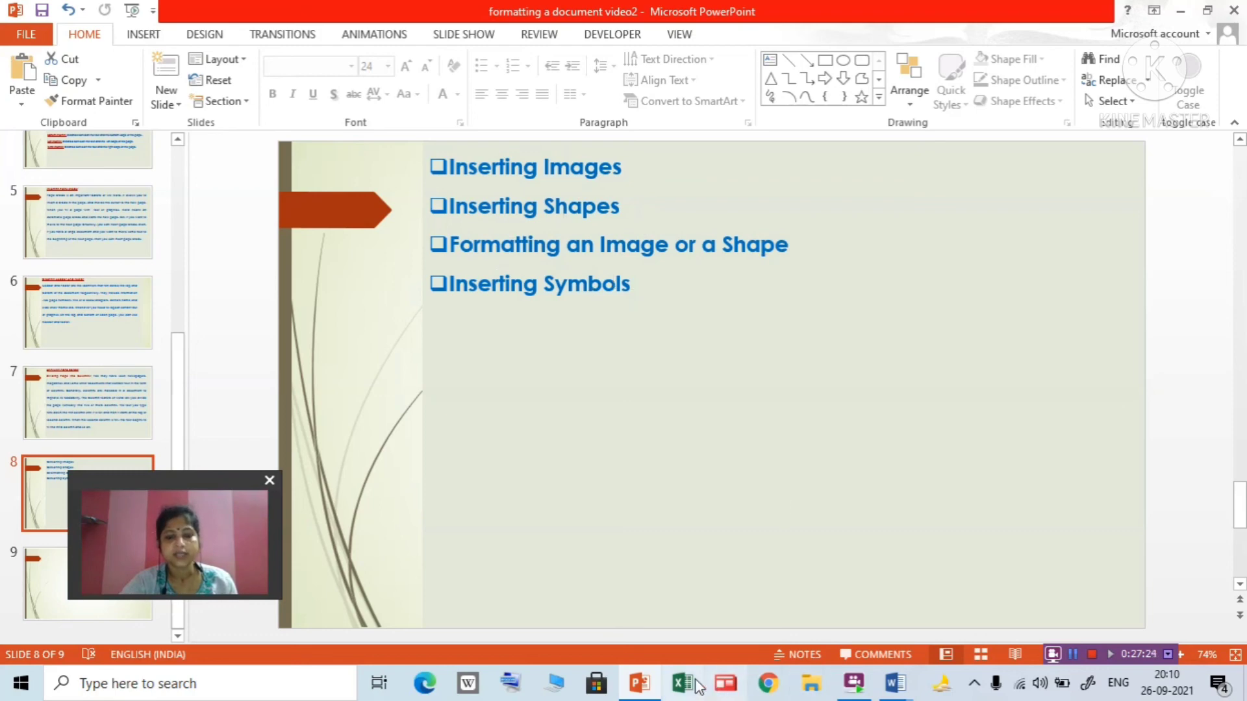
click(639, 687)
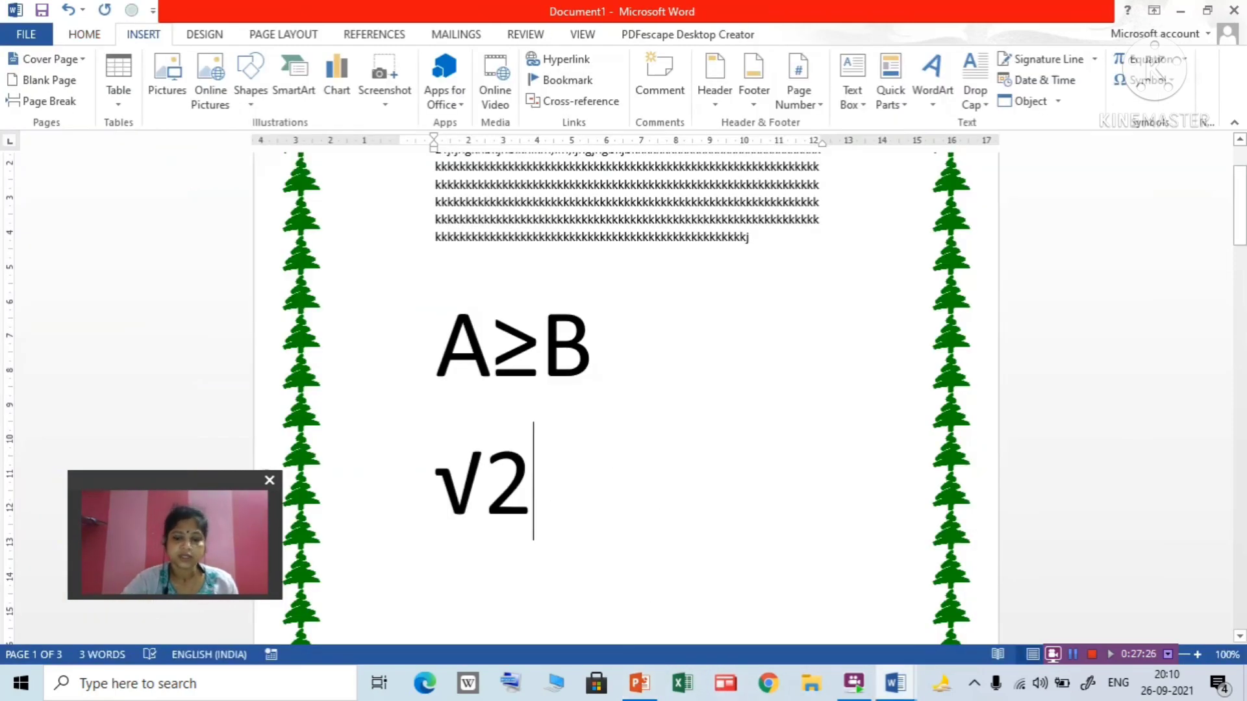
Draw a five-pointed star below √2, about 3.1 cm high, and widen it to about 8 cm
key(Return)
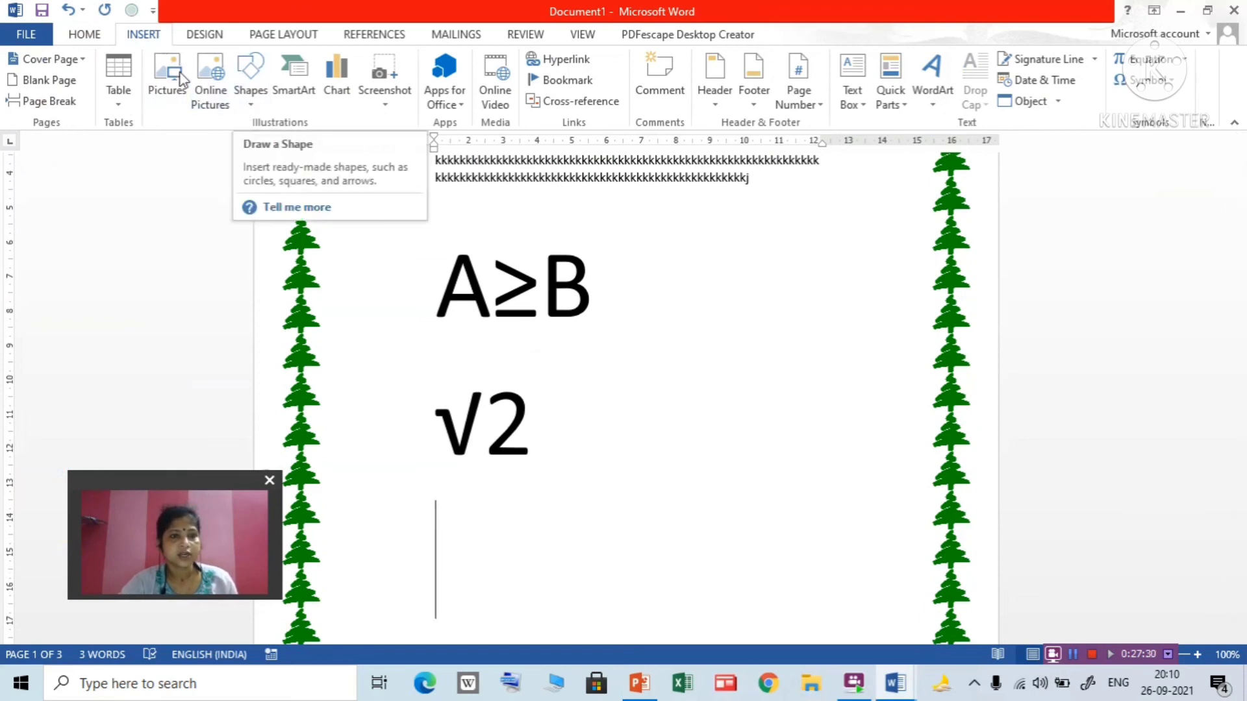
click(252, 106)
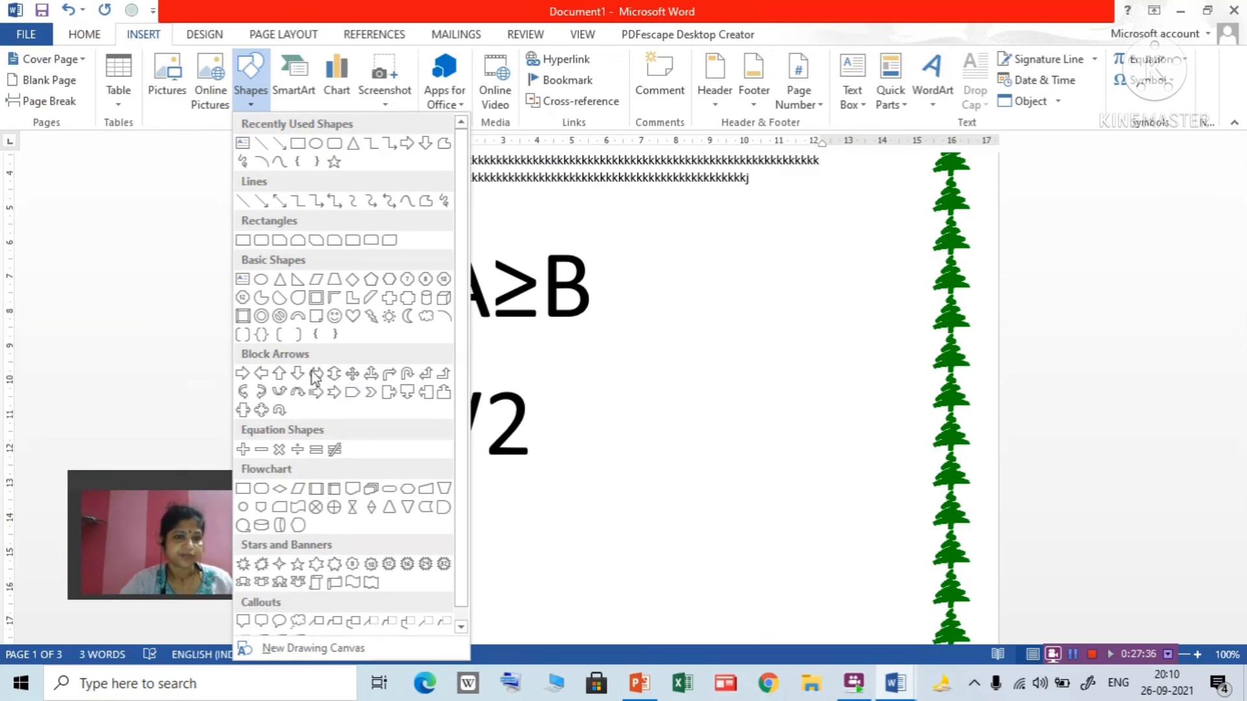
click(336, 164)
mouse_move(598, 474)
mouse_down()
mouse_move(671, 545)
mouse_move(789, 581)
mouse_up()
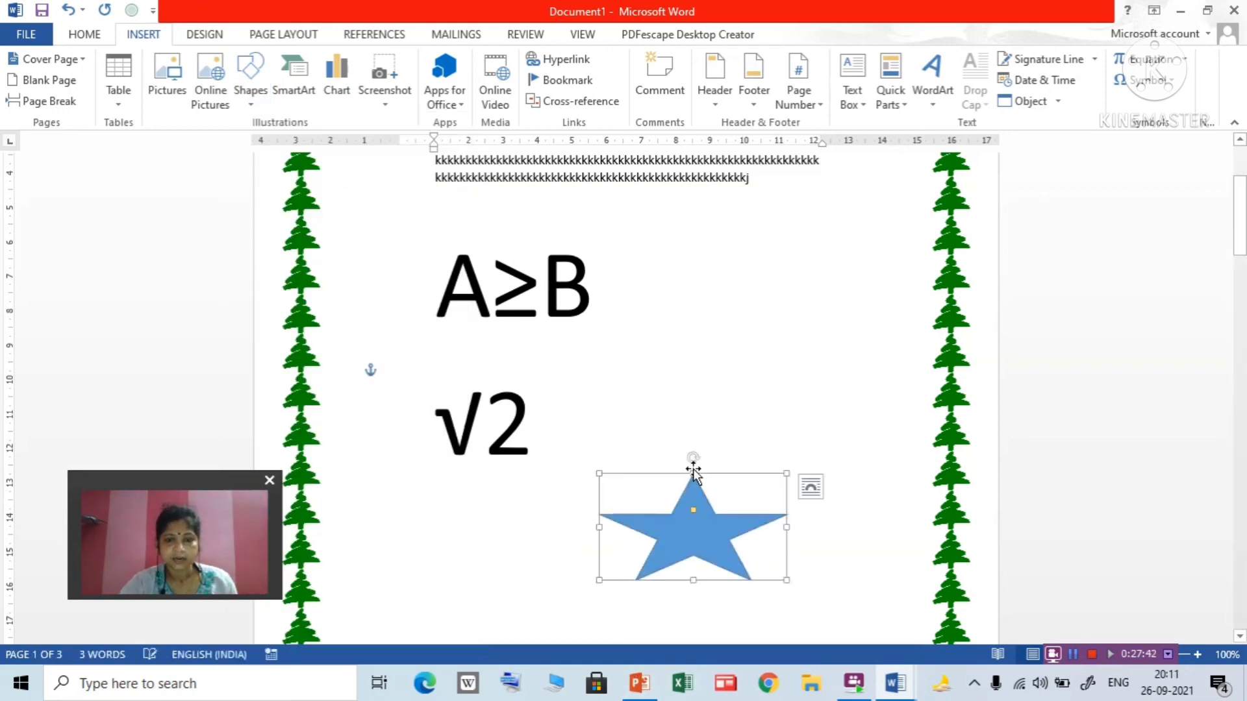
click(706, 533)
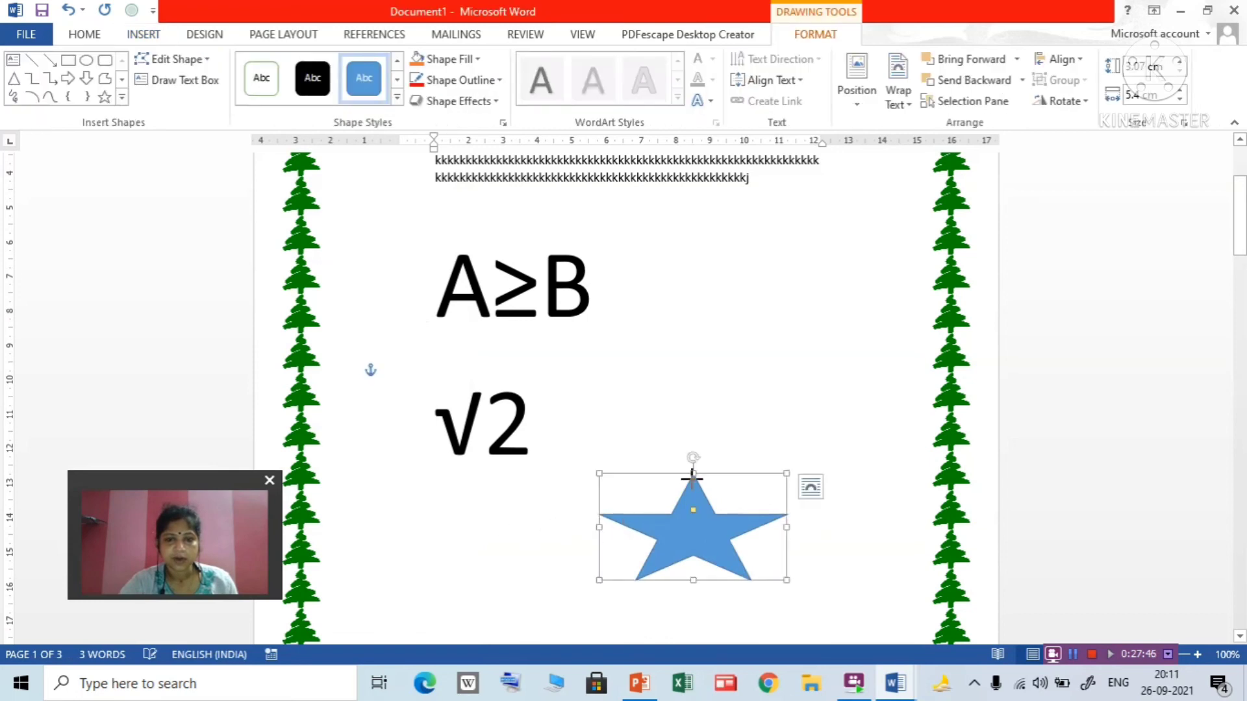
click(745, 400)
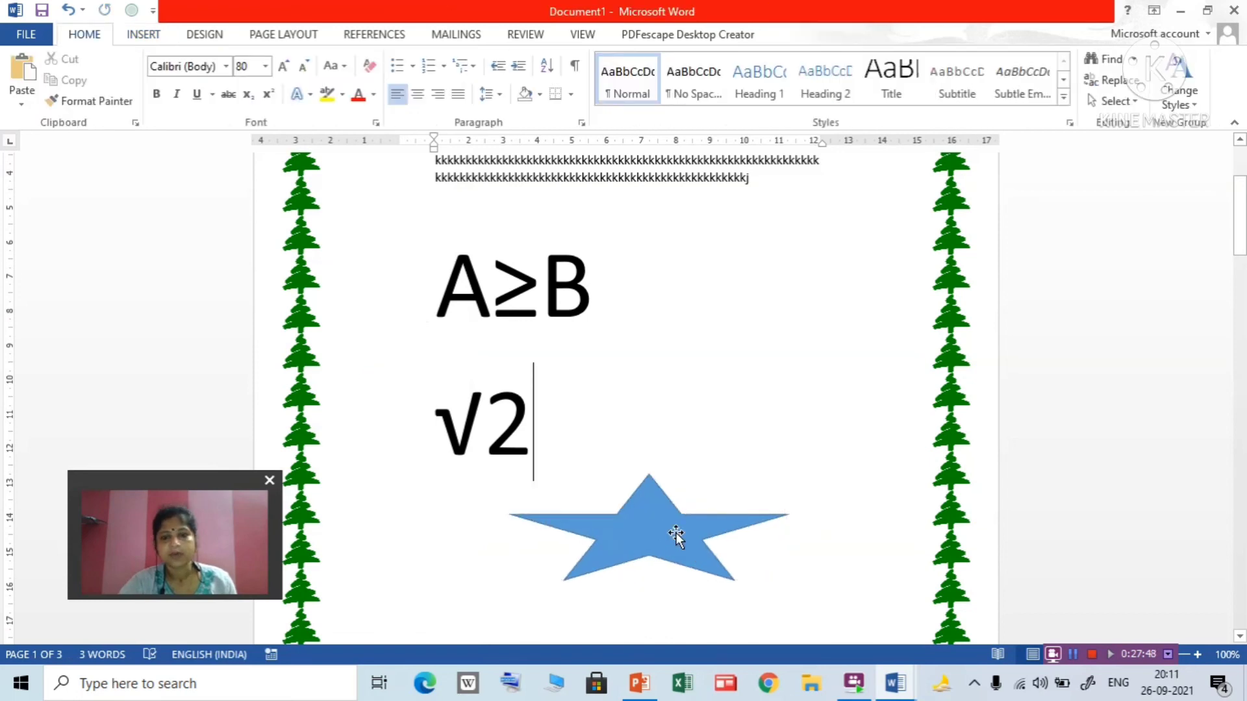
Fill the star with the standard yellow color
click(650, 536)
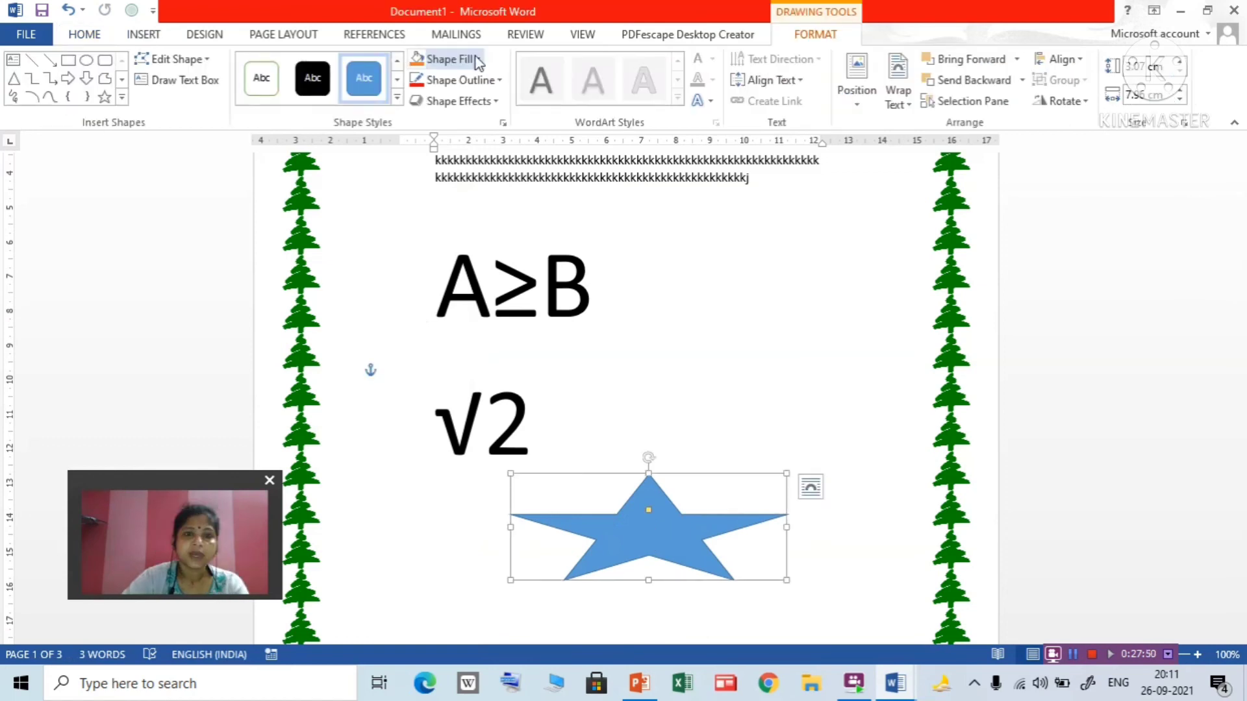
click(474, 60)
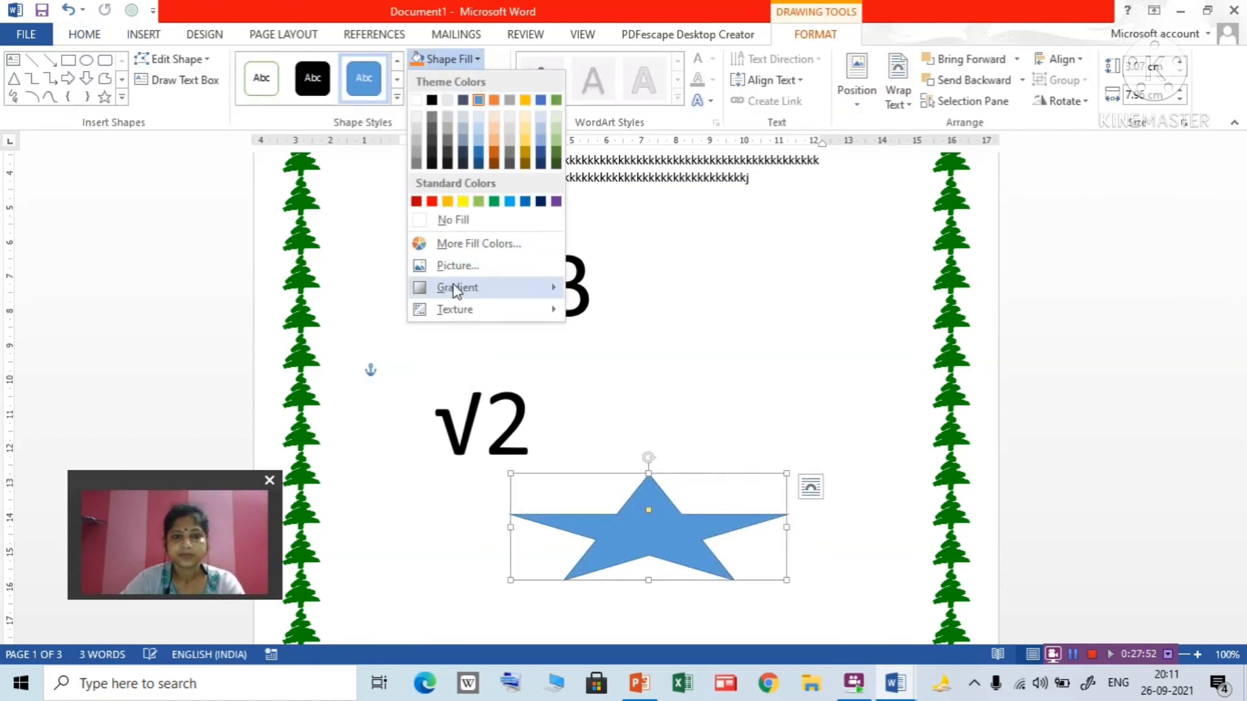
mouse_move(457, 293)
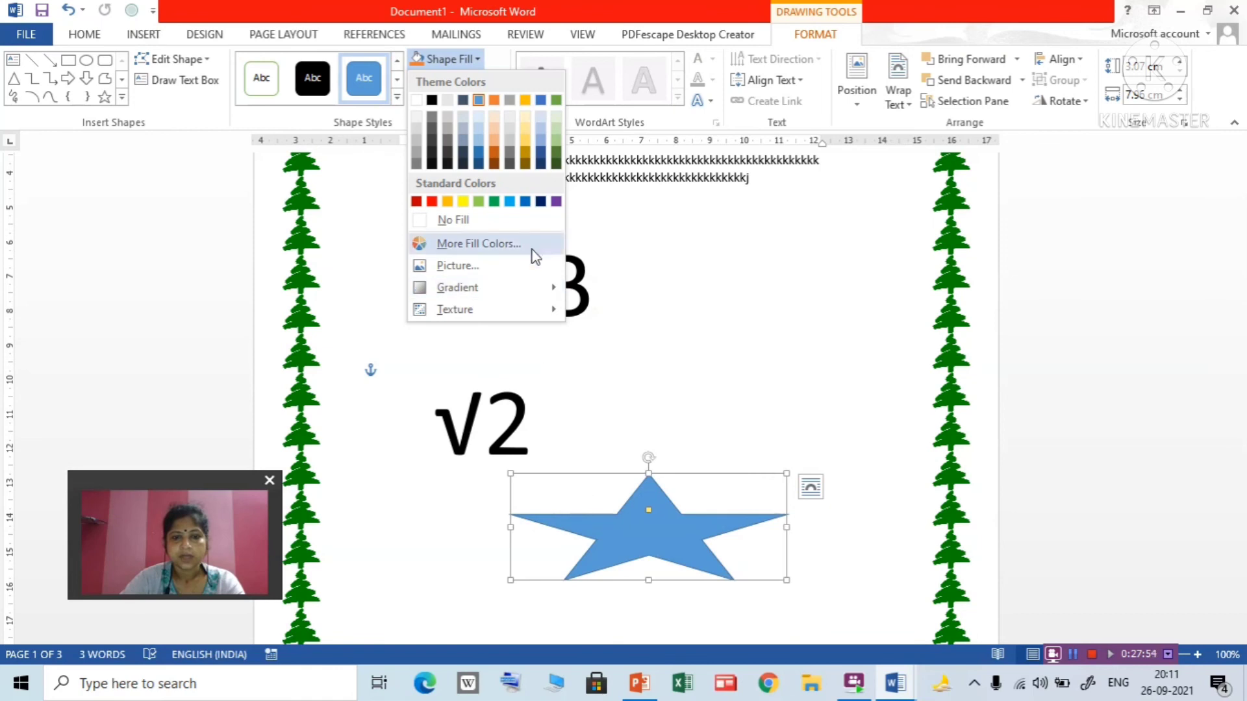
click(462, 202)
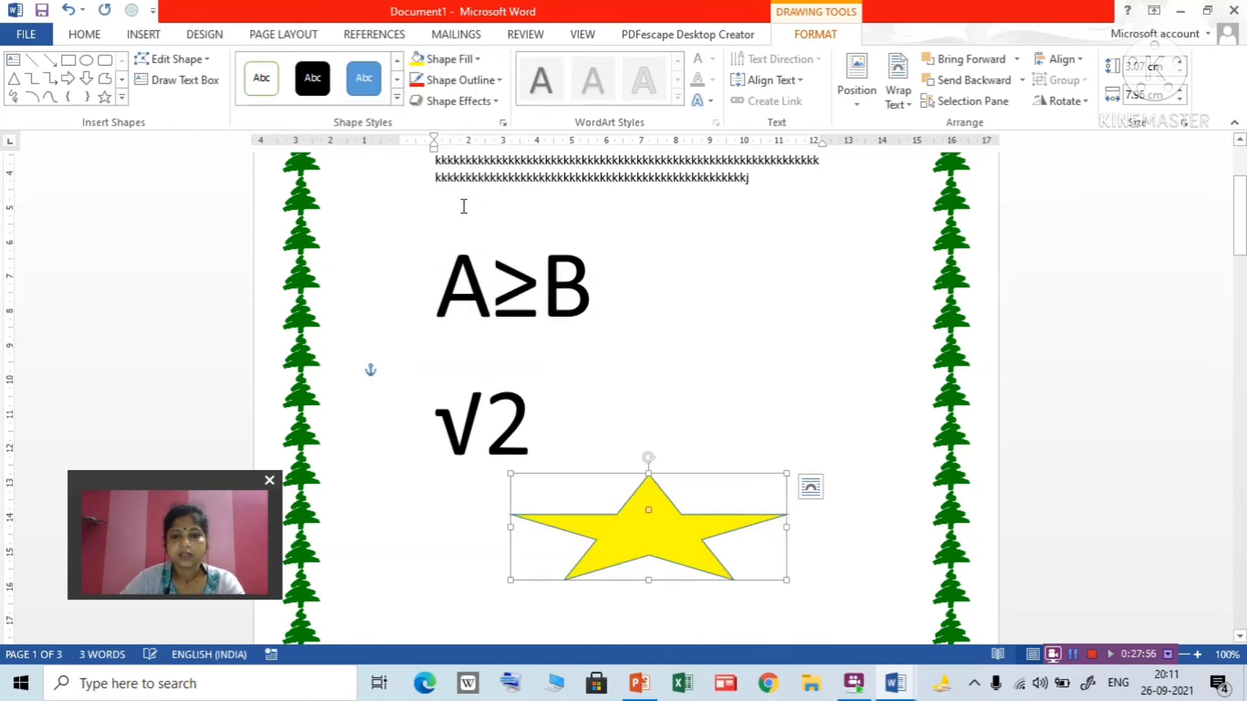
Fill the star with the dark brown marble texture
click(481, 59)
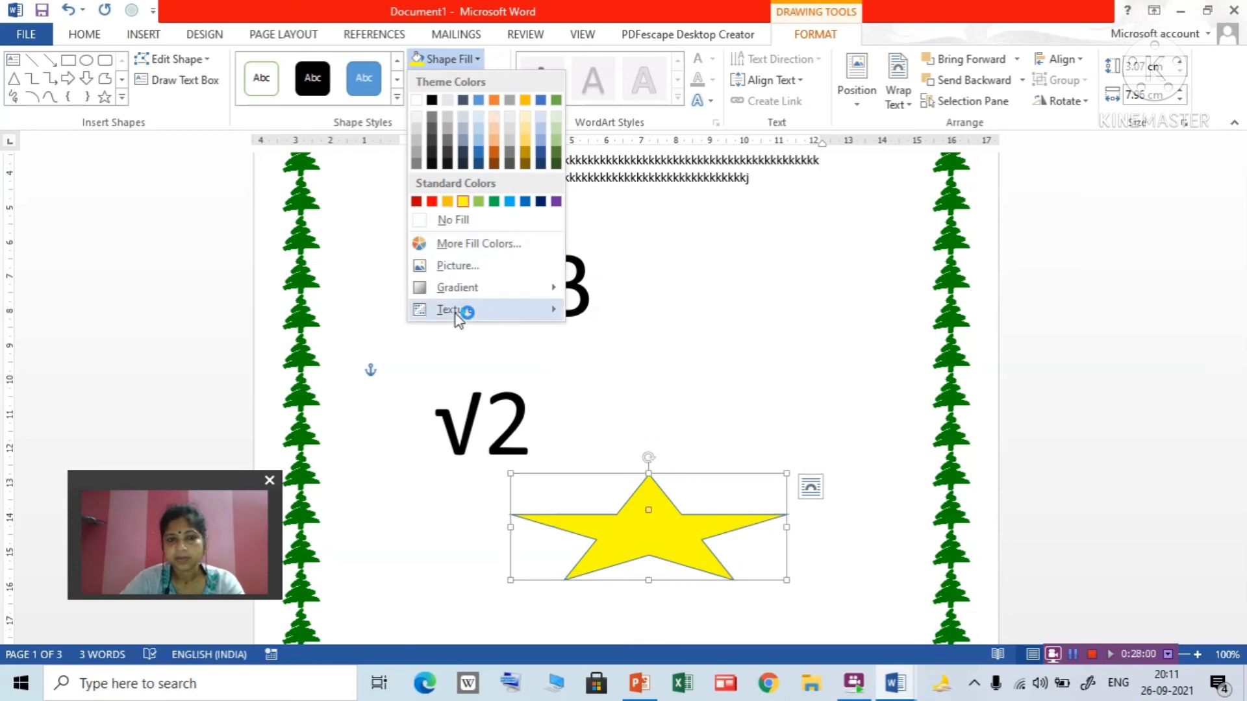
mouse_move(457, 318)
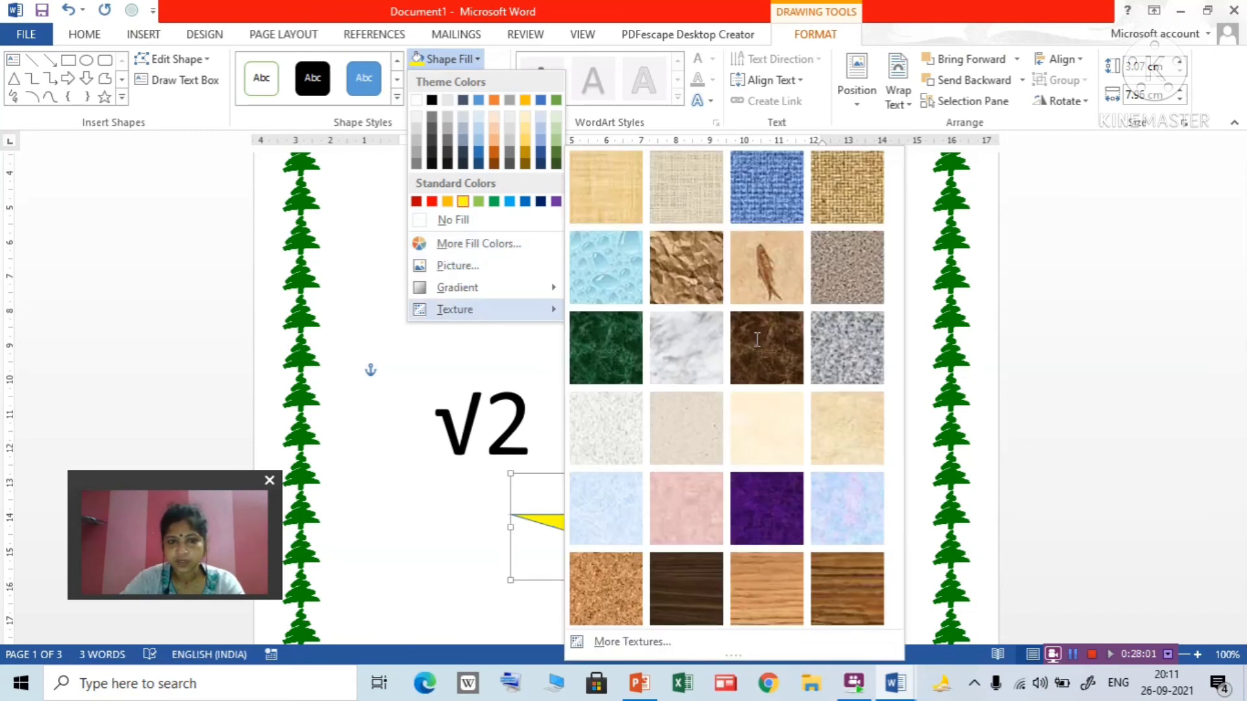
click(757, 339)
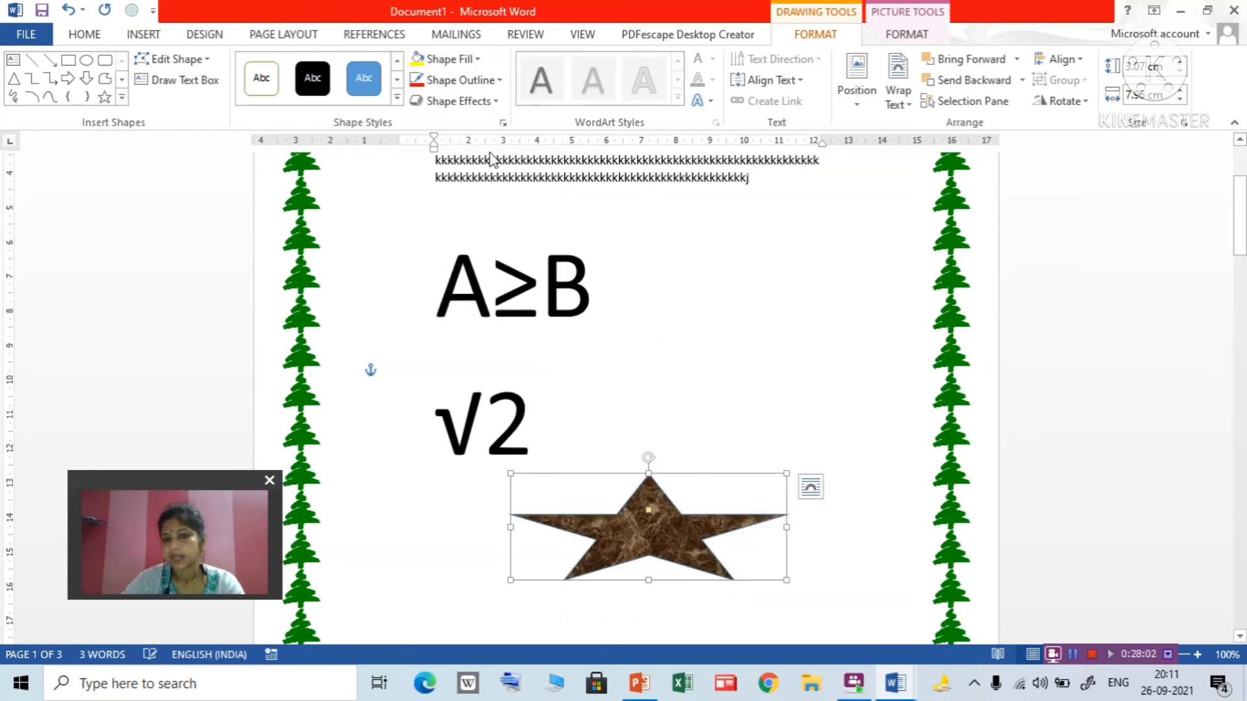
Change the star's fill to a gradient and color its first gradient stop dark orange
click(480, 60)
mouse_move(470, 305)
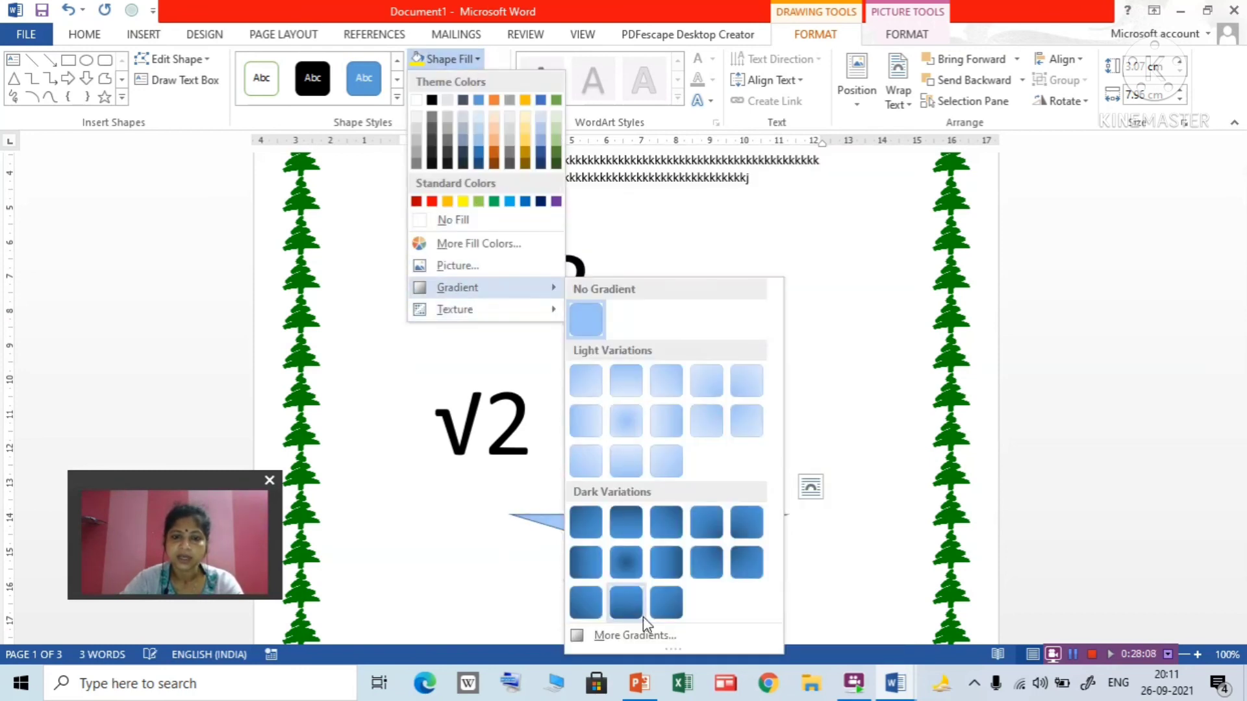
click(644, 636)
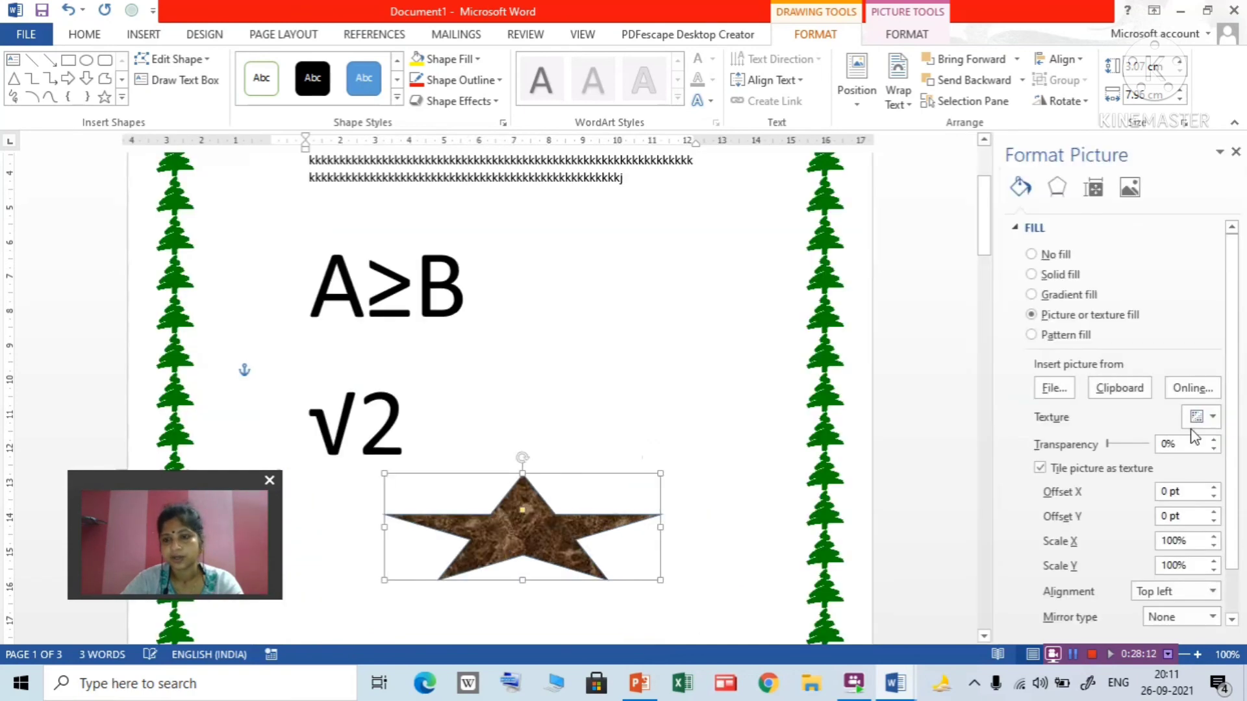
click(1059, 296)
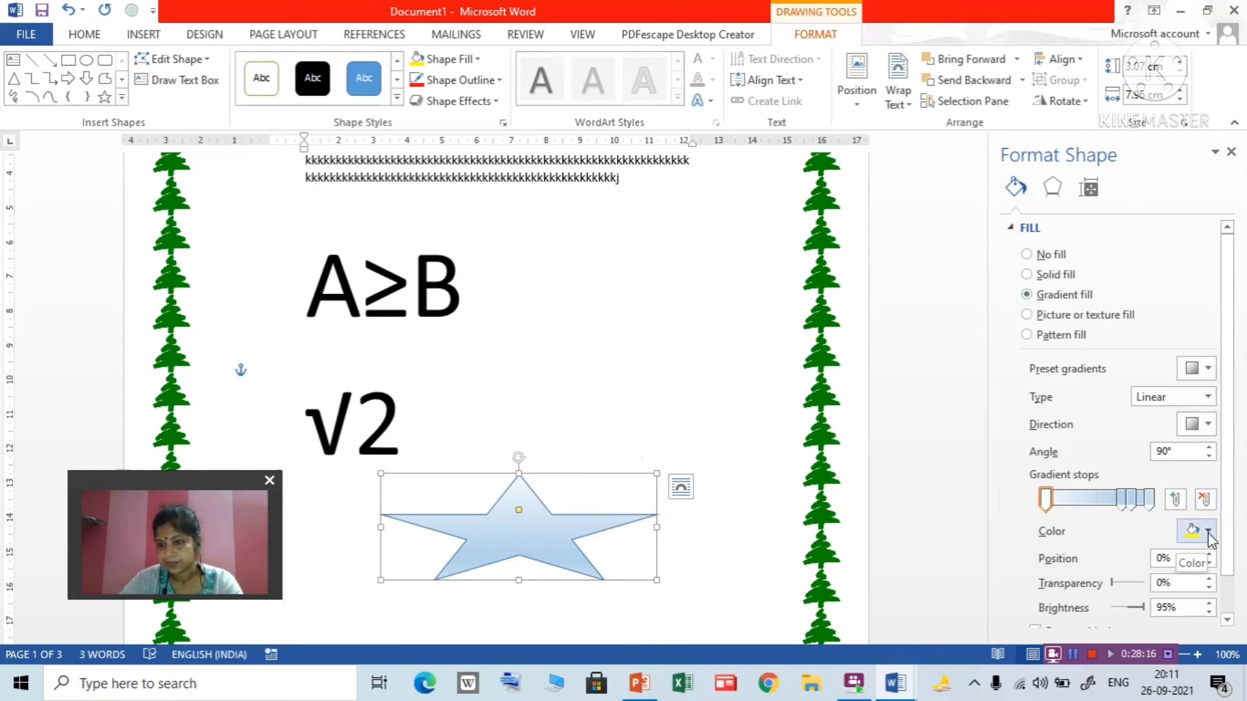
click(1208, 532)
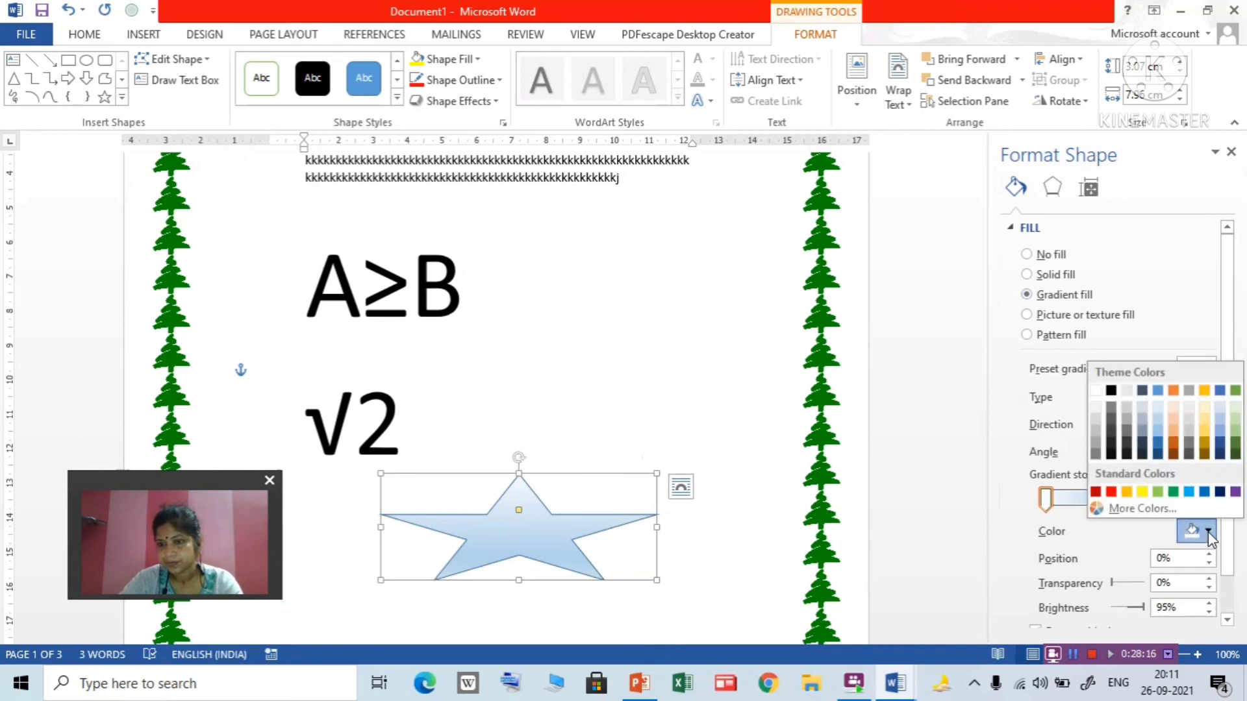
click(1174, 444)
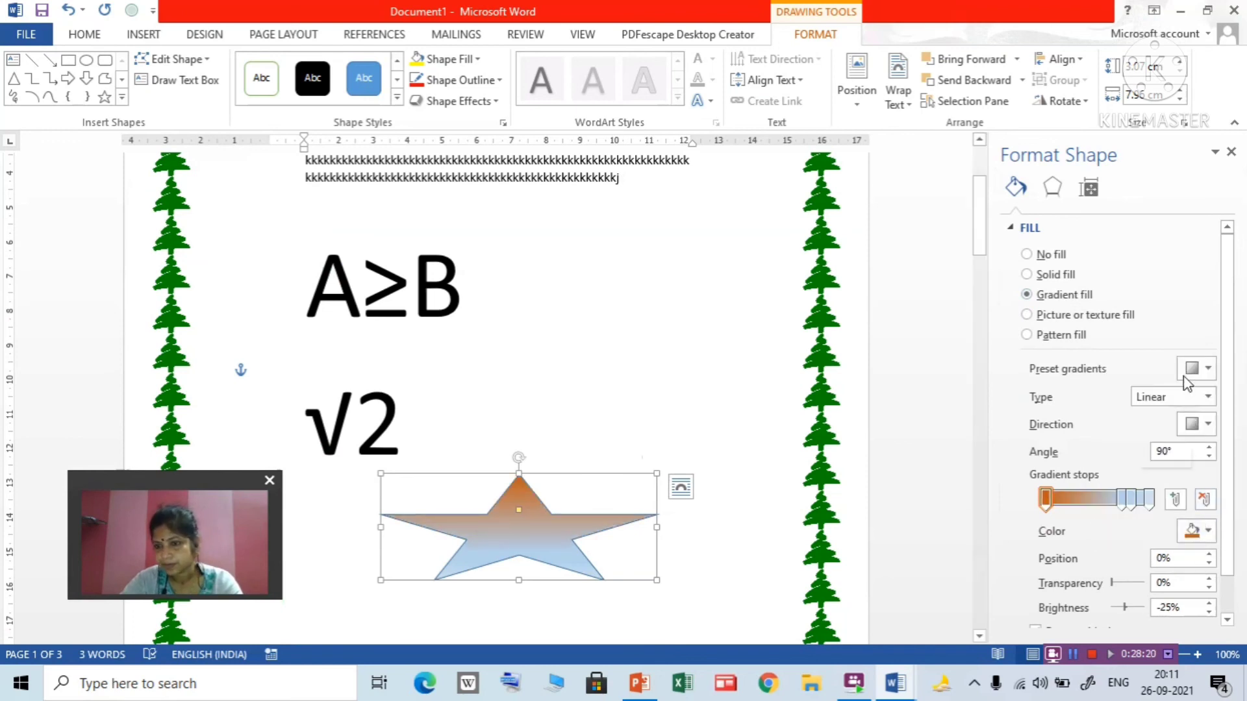
Apply the gold preset gradient from the third row of presets to the star
click(1207, 369)
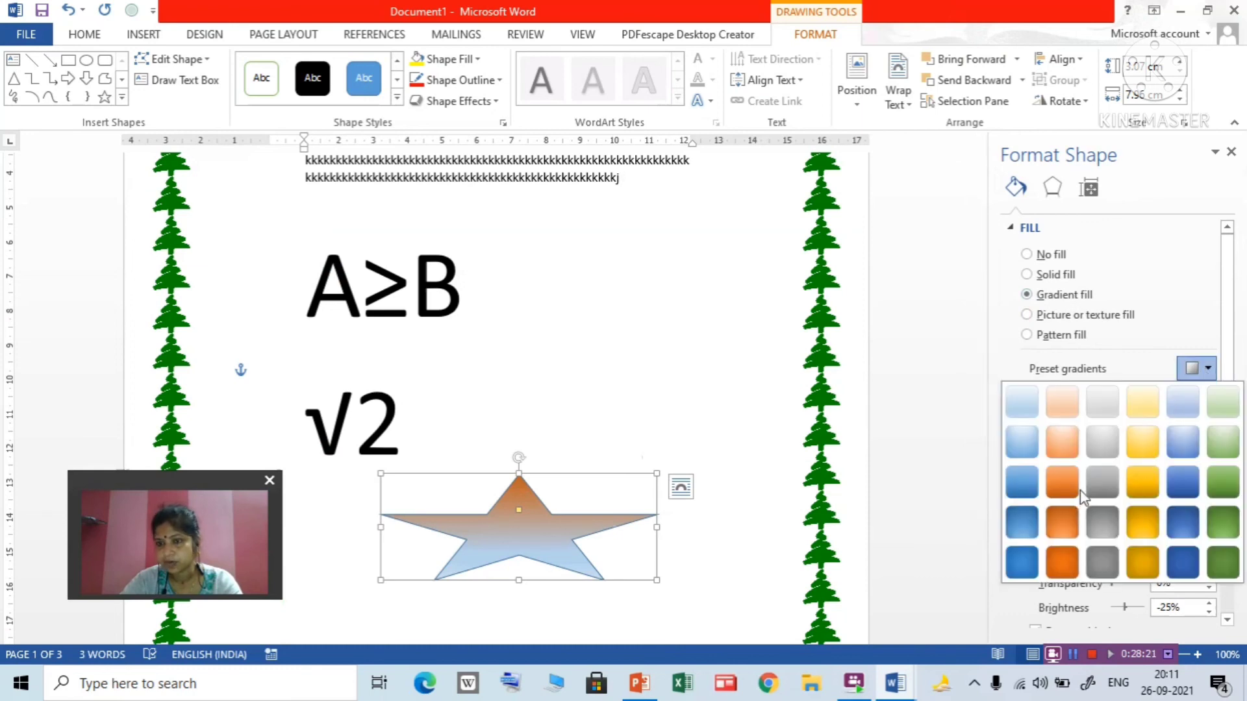
click(1143, 482)
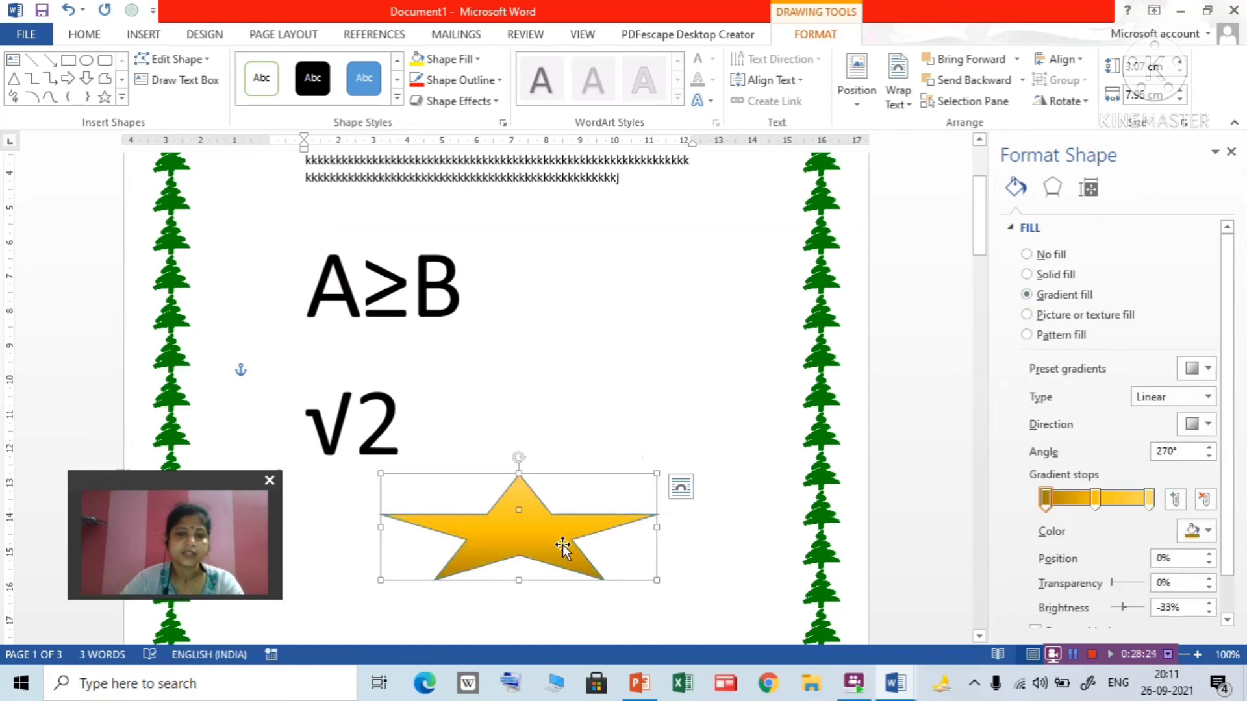
Set the star's outline weight to 4½ pt
click(455, 81)
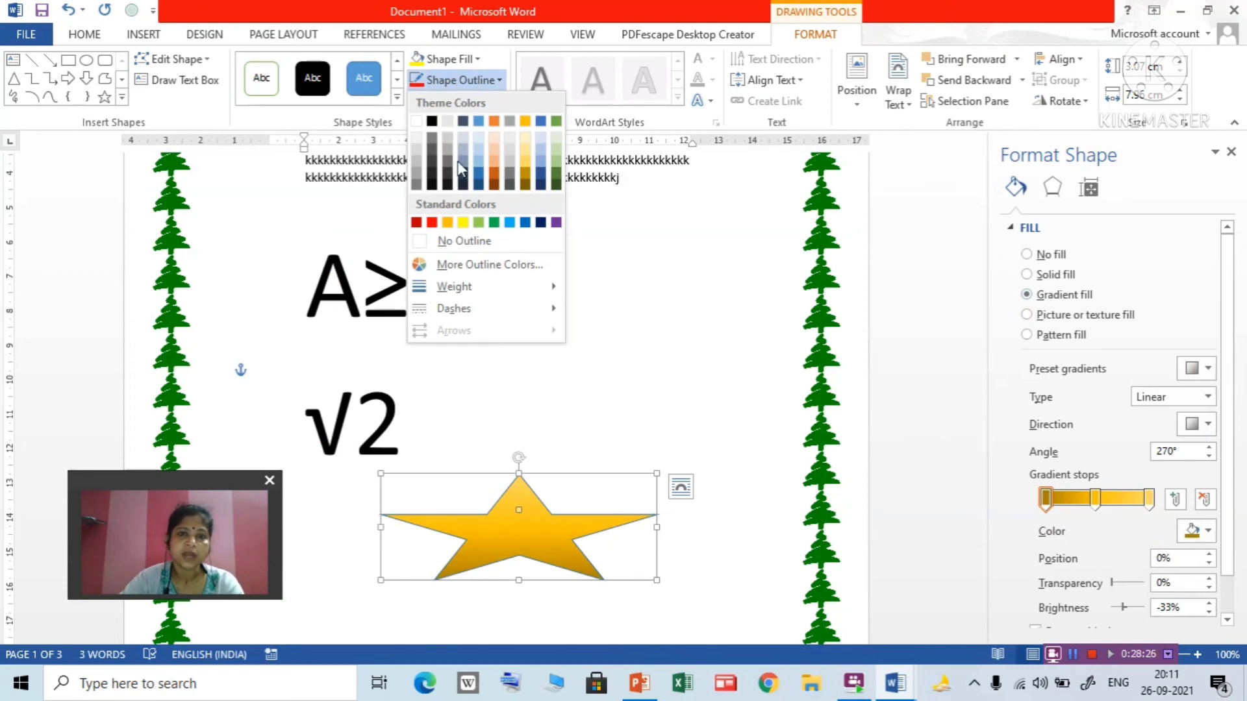
mouse_move(458, 286)
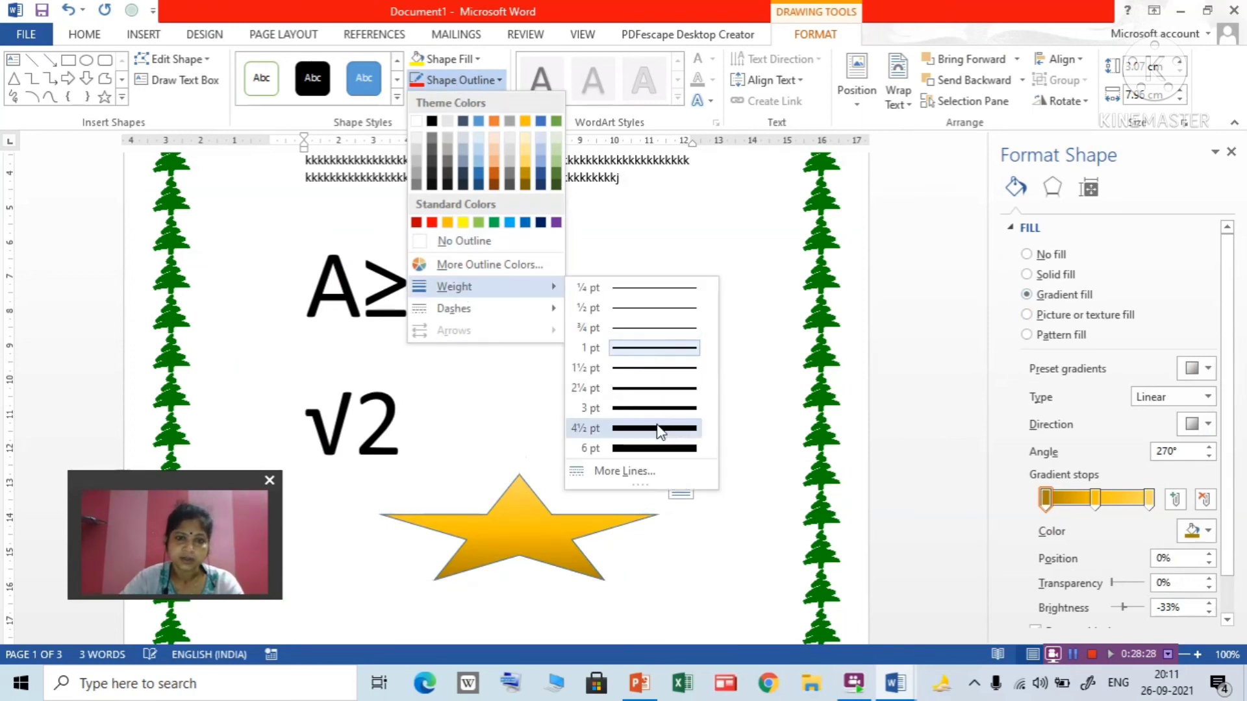
click(659, 429)
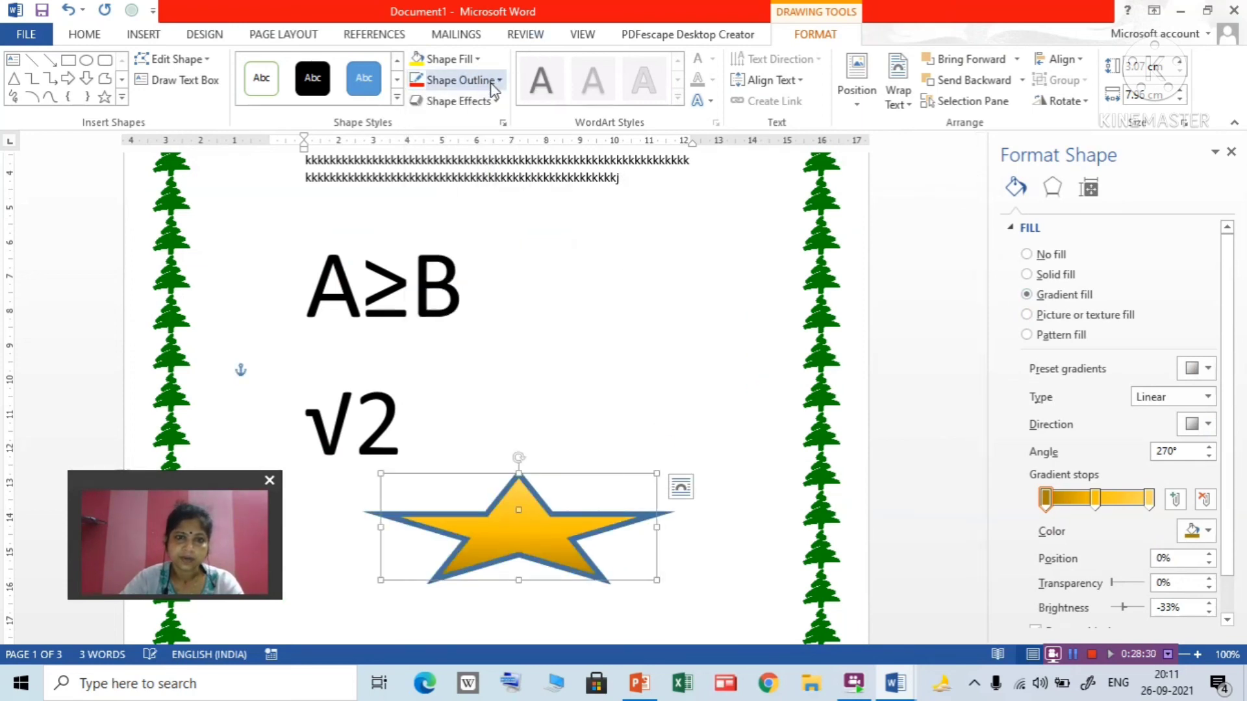
Change the star's fill from gradient to solid and color it standard red
click(1050, 275)
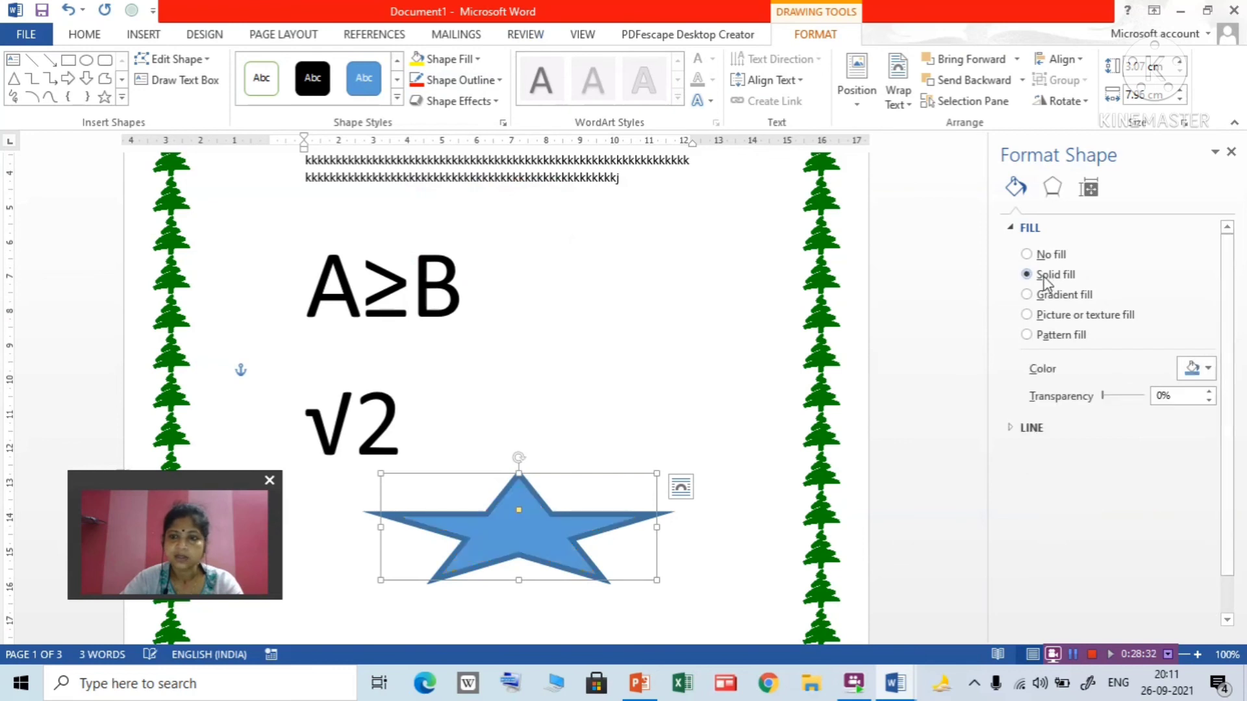
click(1208, 369)
click(1112, 512)
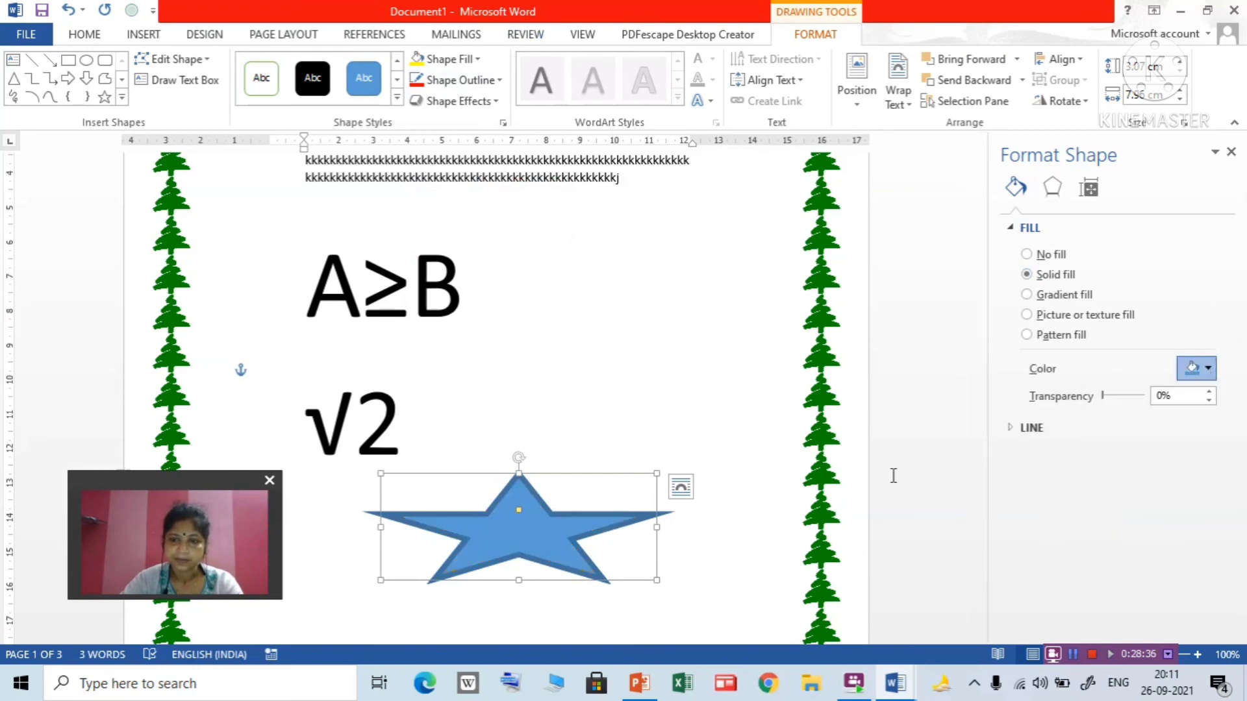
click(693, 396)
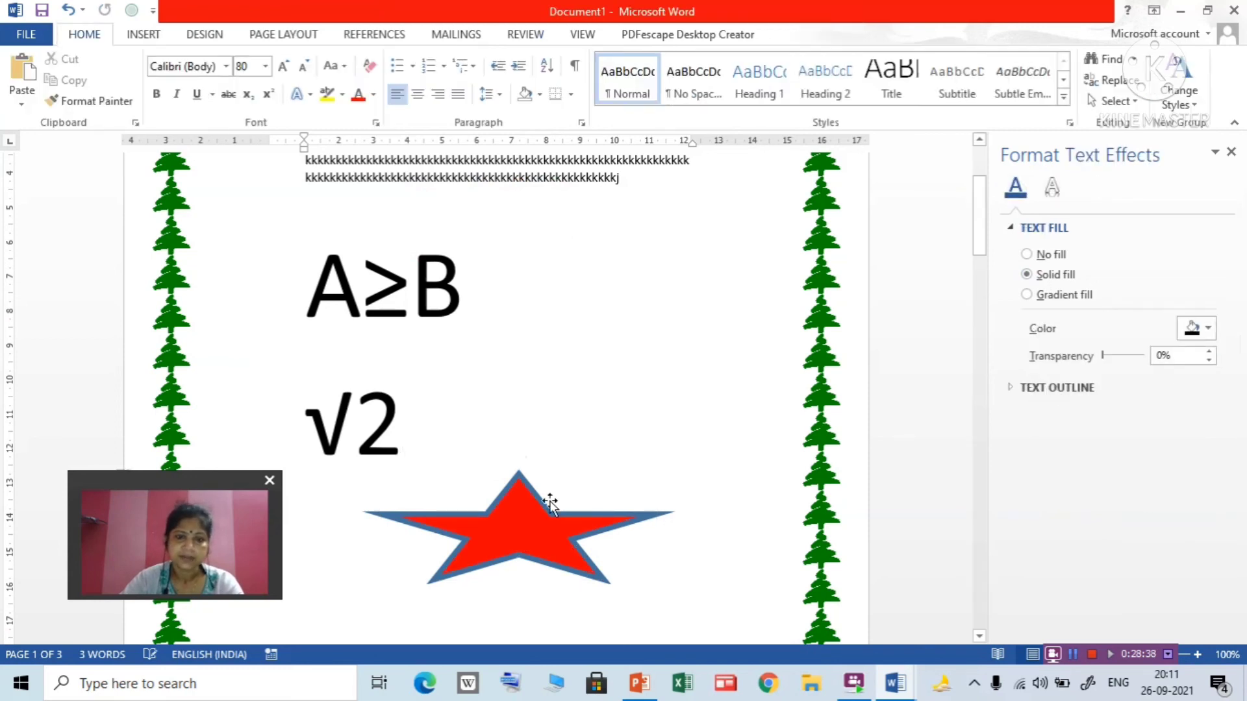
Color the star's outline standard yellow
double_click(518, 504)
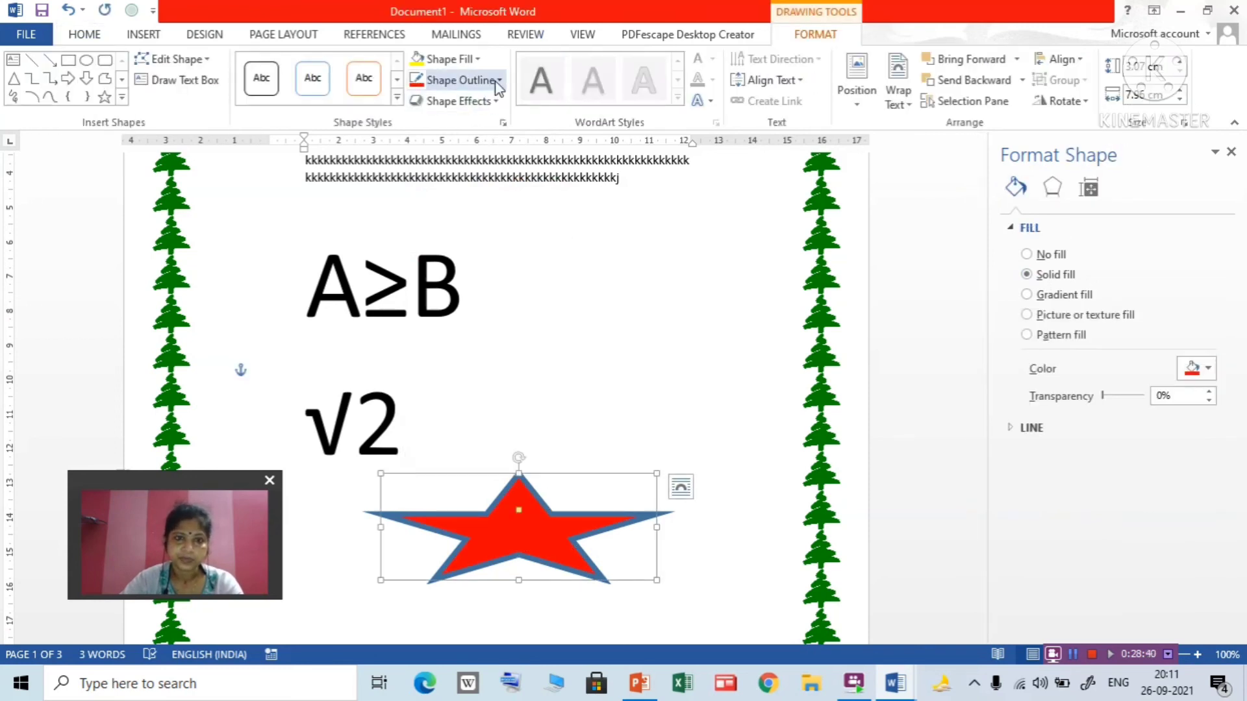
click(460, 80)
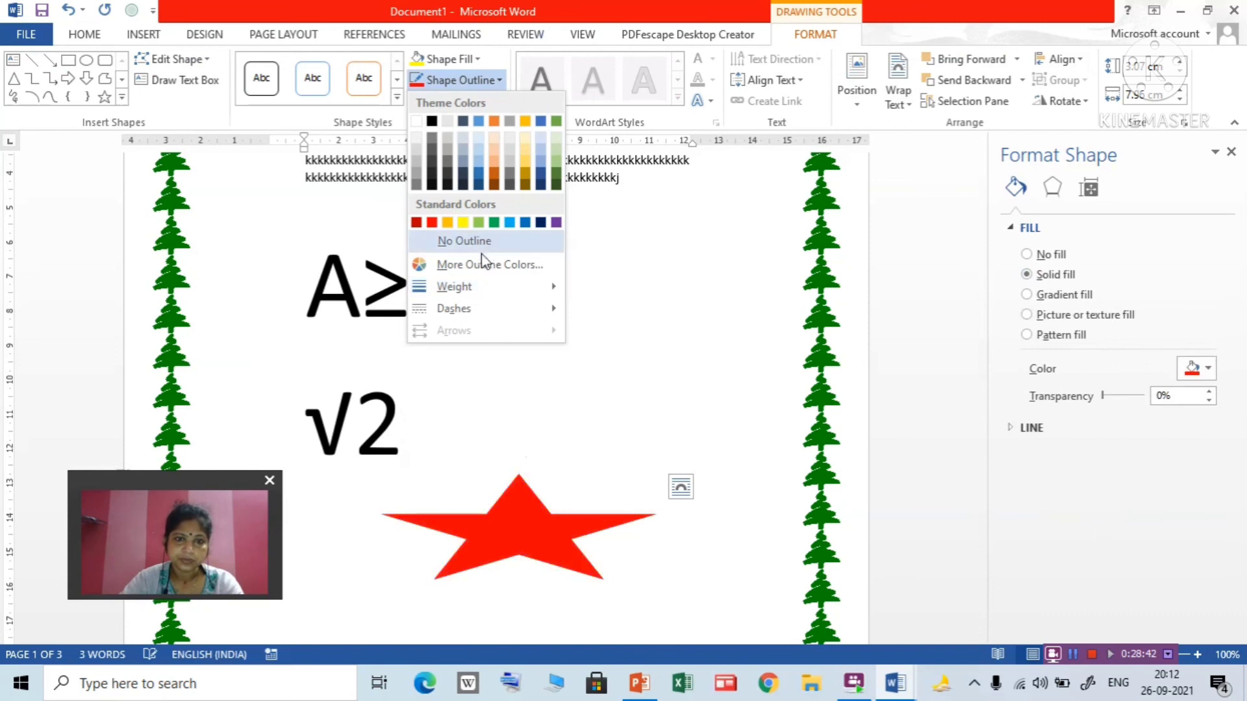
click(465, 223)
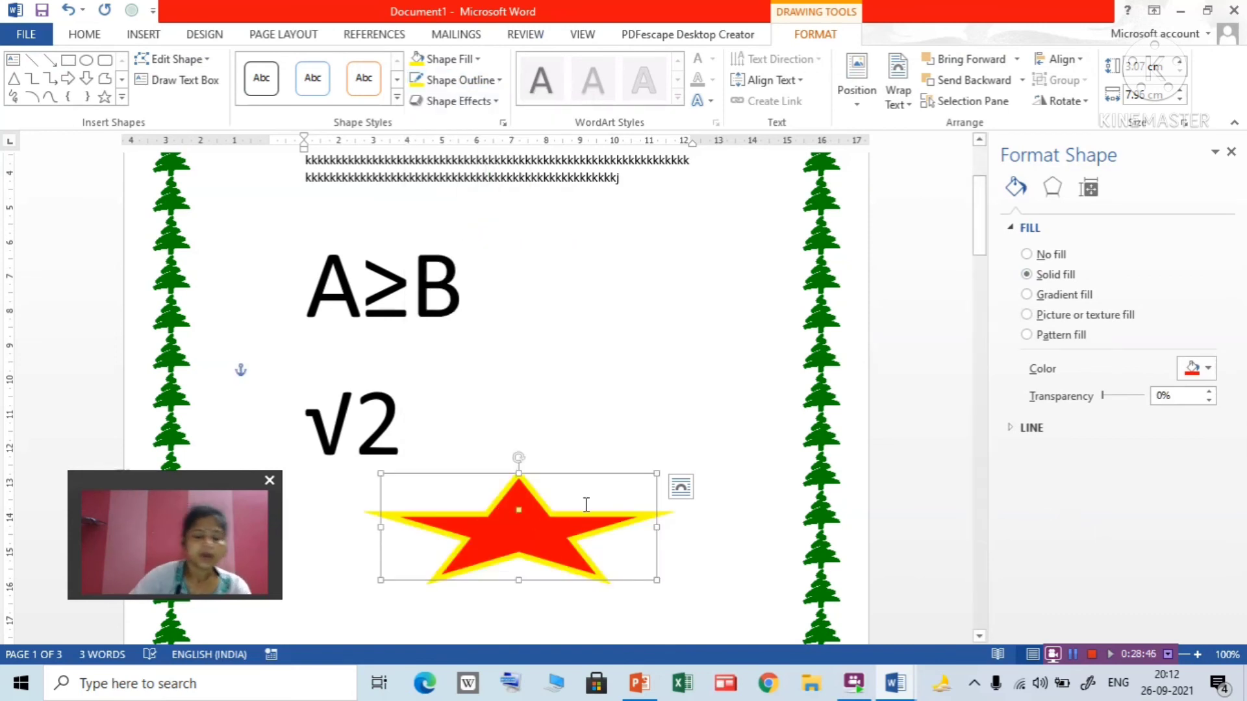
Add the text "Have a nice day" inside the star
text(k)
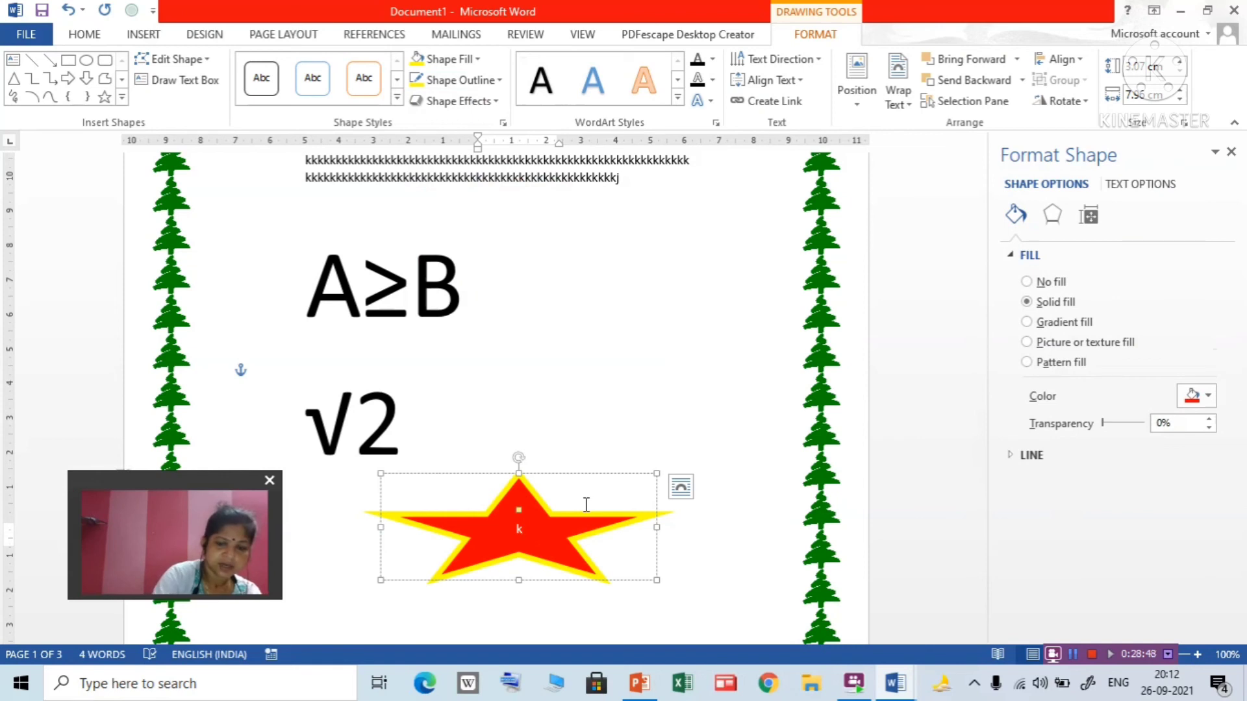
key(BackSpace)
text(have a )
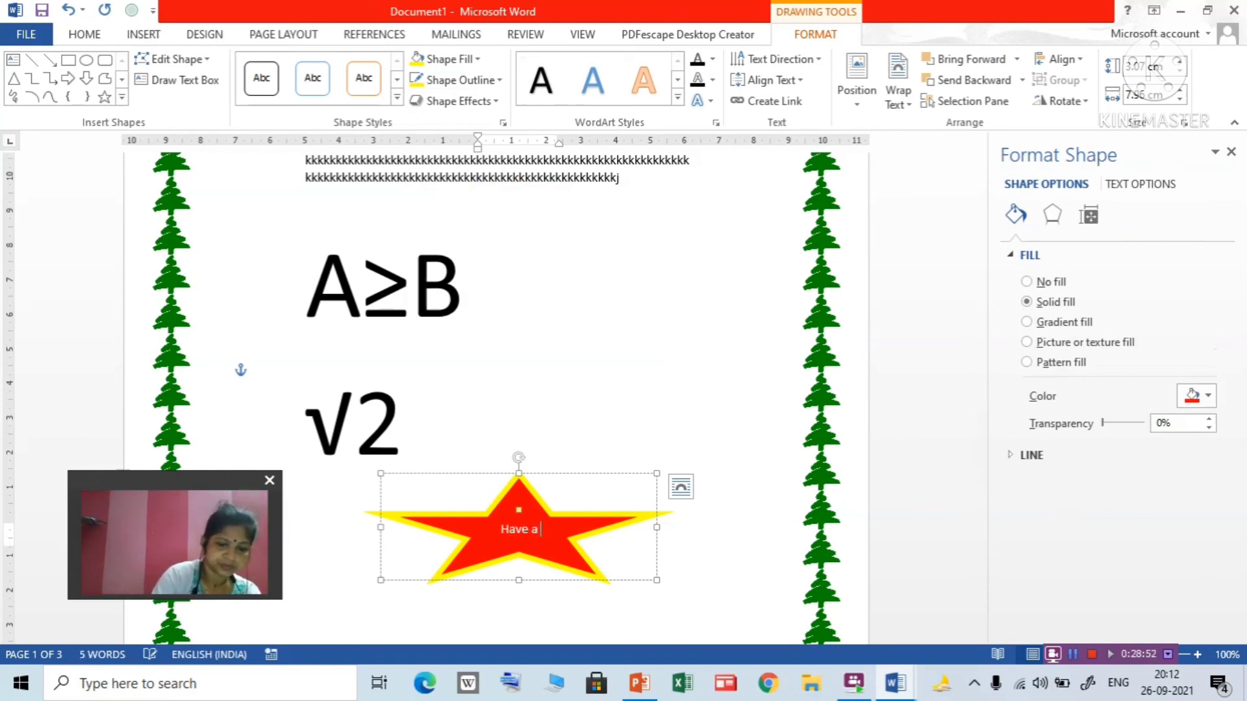
text(nice da)
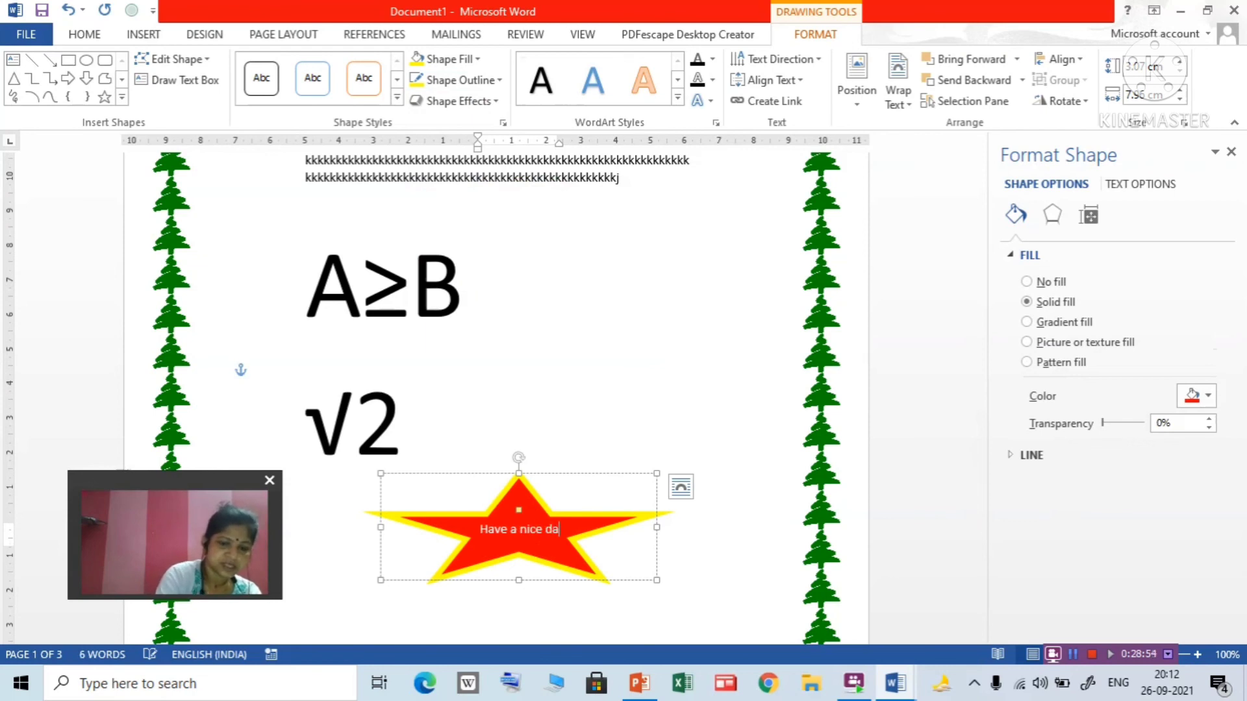
text(y)
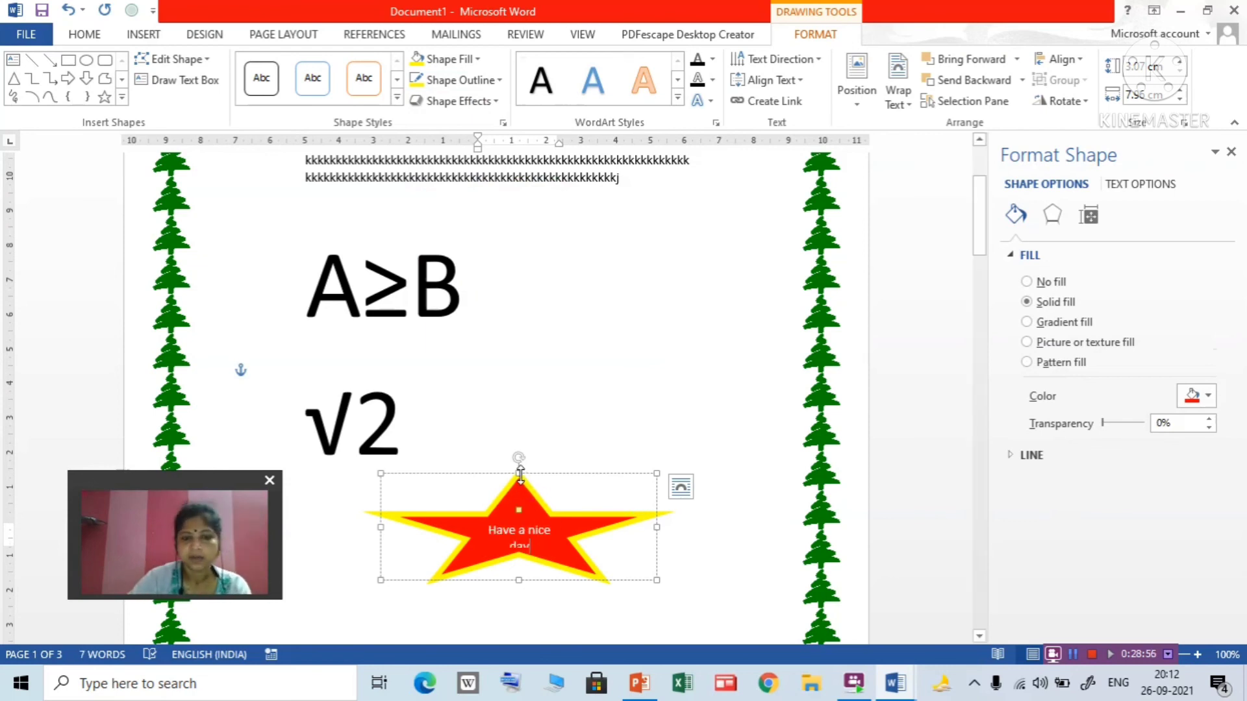
Enlarge the star to about 6 cm high and 10 cm wide, extending it upward and to the right
drag(520, 474, 551, 370)
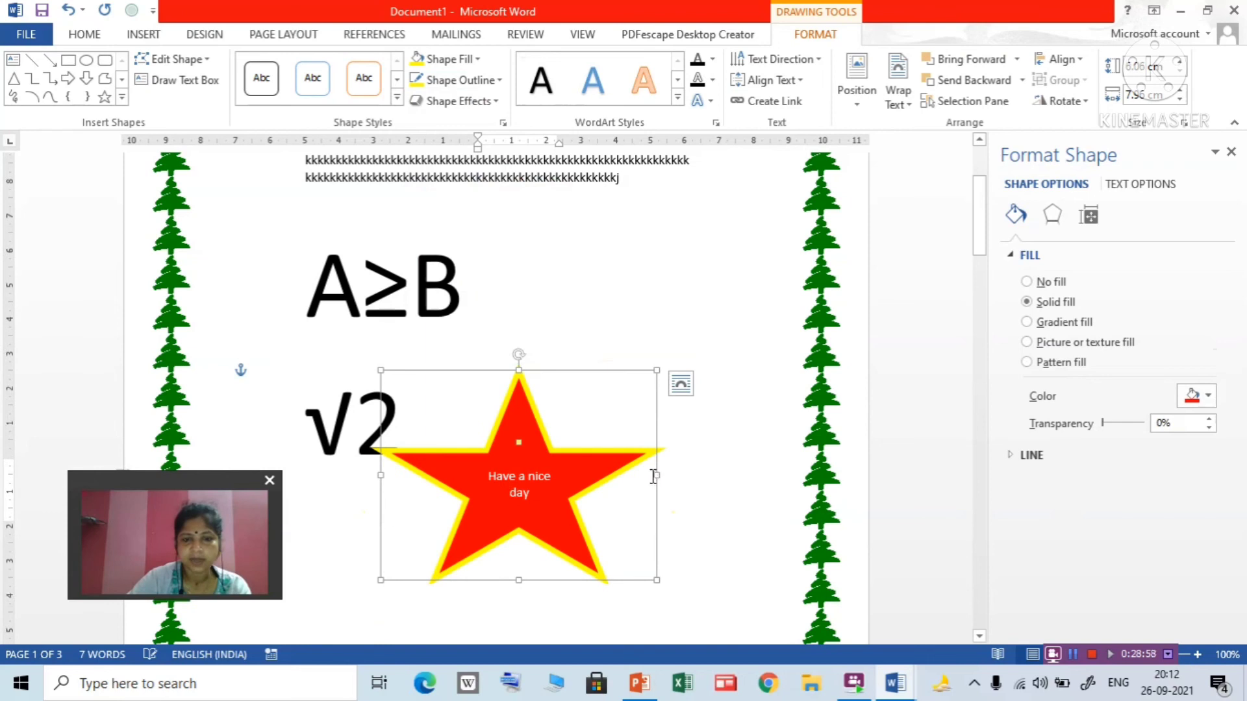
drag(656, 476, 730, 476)
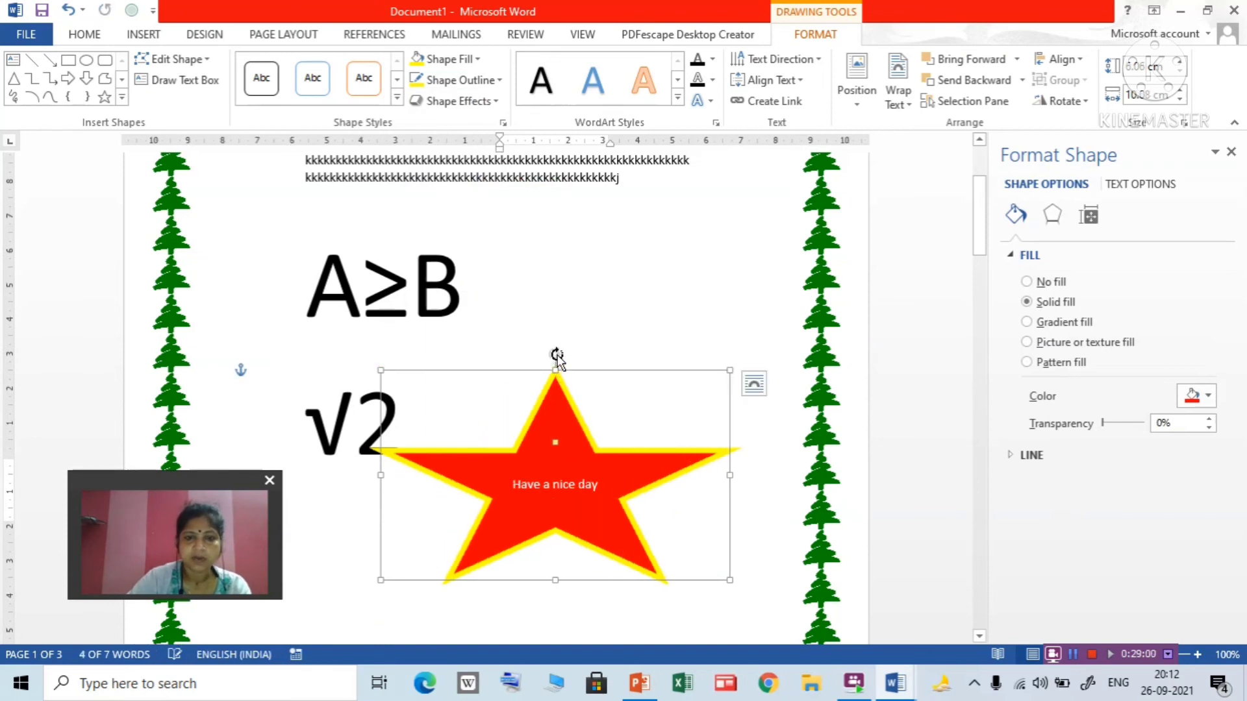
Rotate the star clockwise and move it to the blank area beside the A≥B formula, then deselect it
drag(596, 380, 672, 224)
click(605, 425)
click(896, 398)
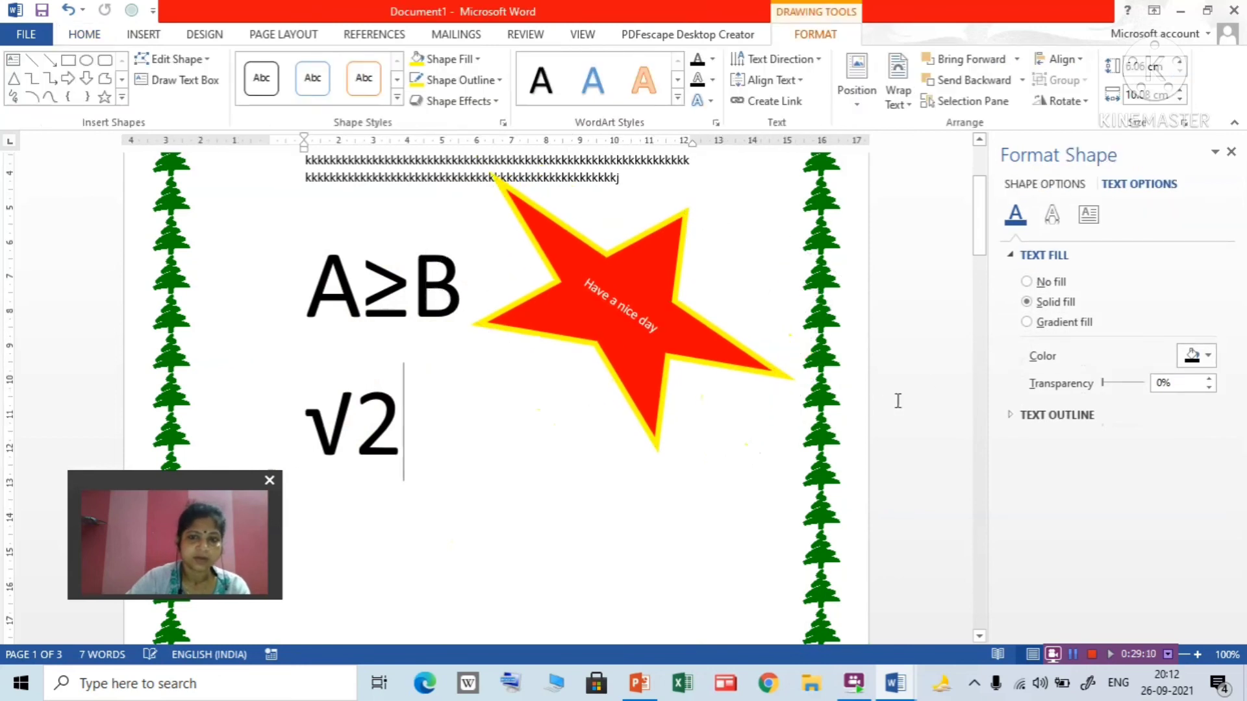